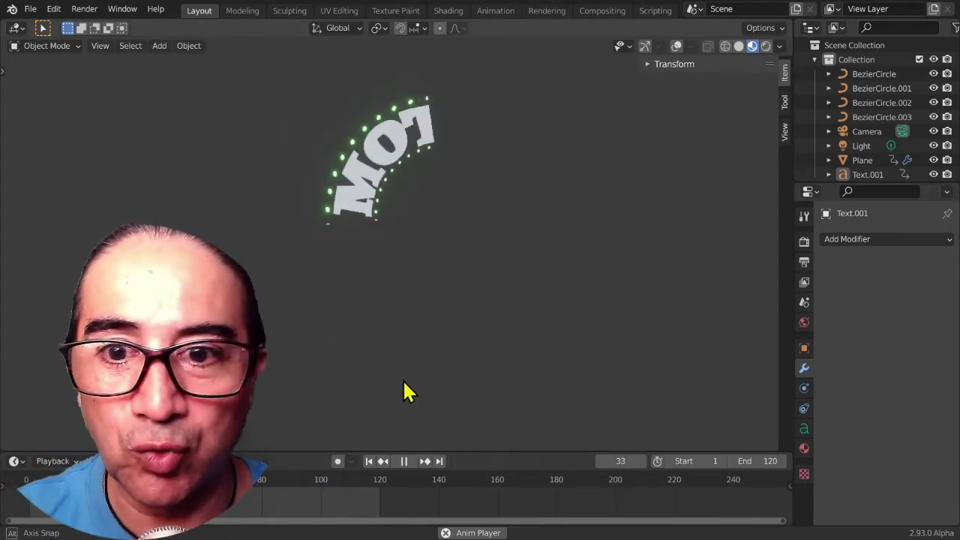
Step: Edit the curved logo text so it reads MOTION.MELTING! instead of MOTION.DESIGN
left_click(480, 324)
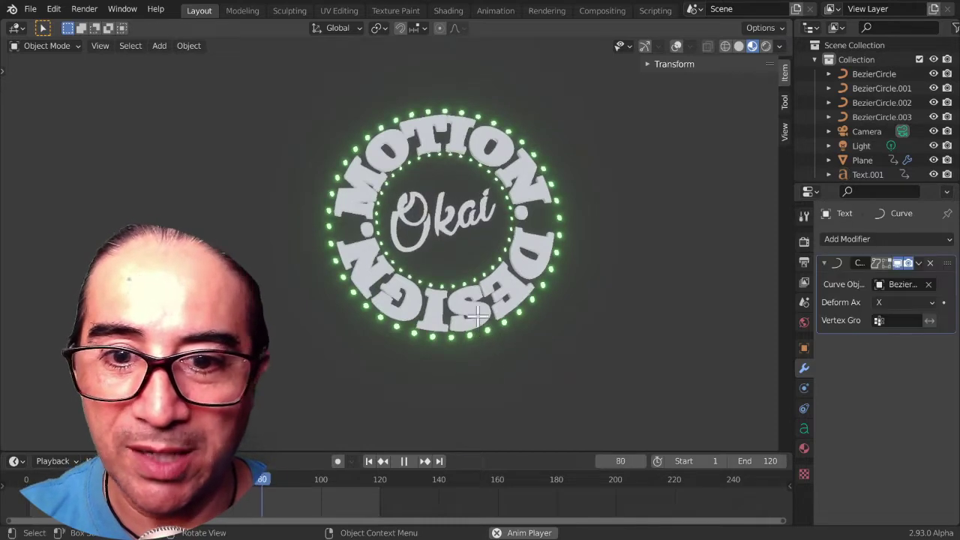
key("Tab")
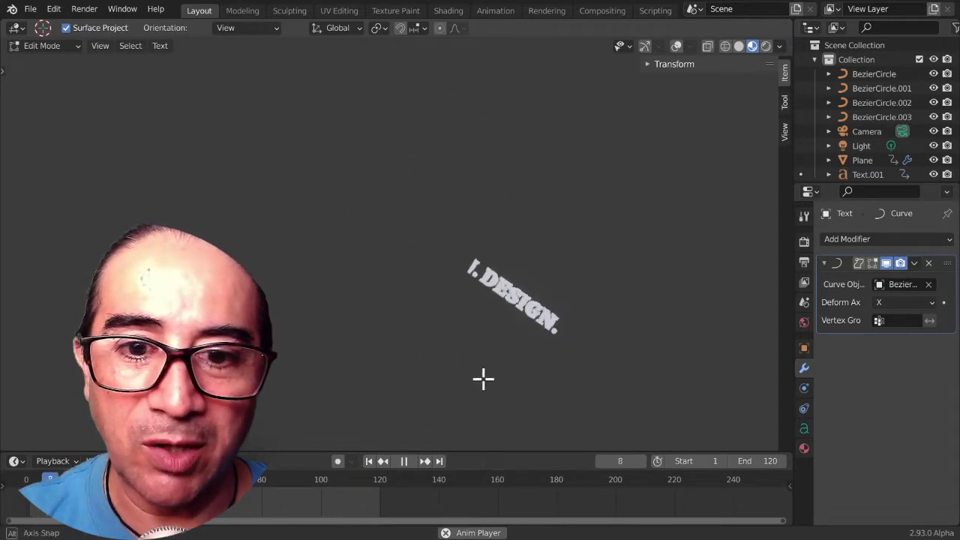
left_click(676, 46)
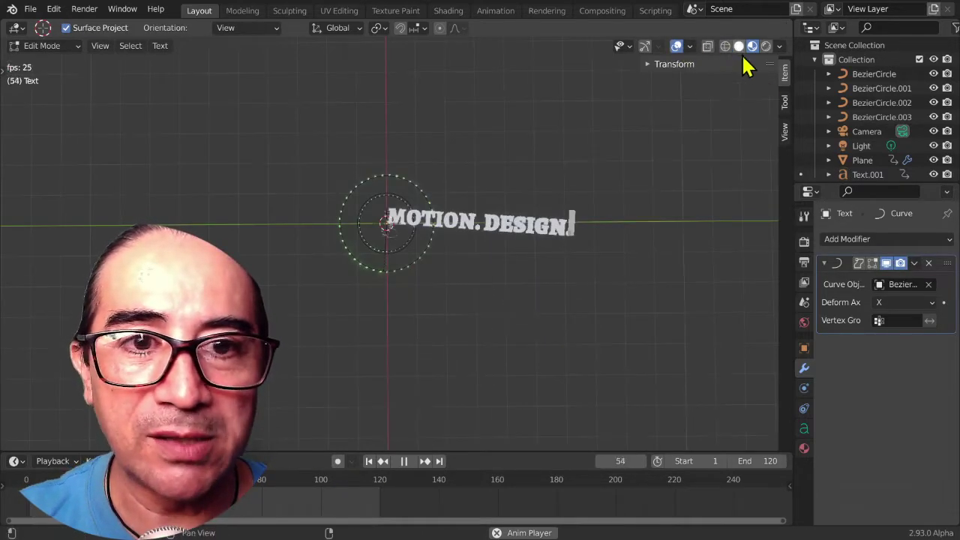
scroll(575, 279, "up", 2)
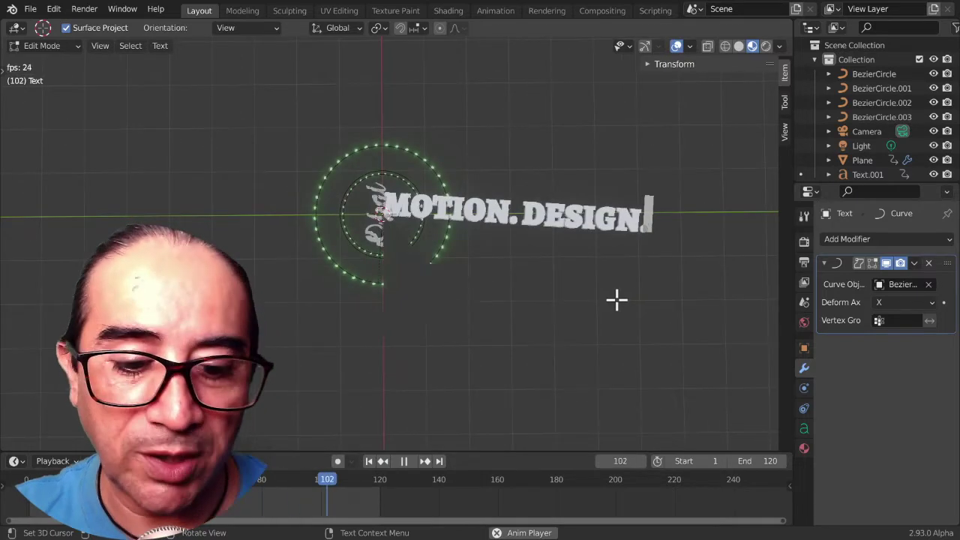
key("Delete")
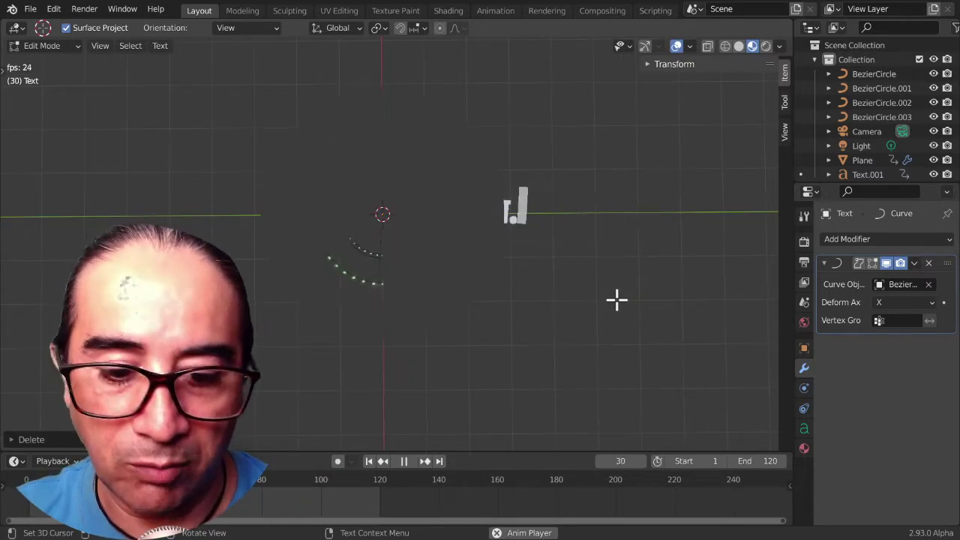
type("MOTION.MELTING")
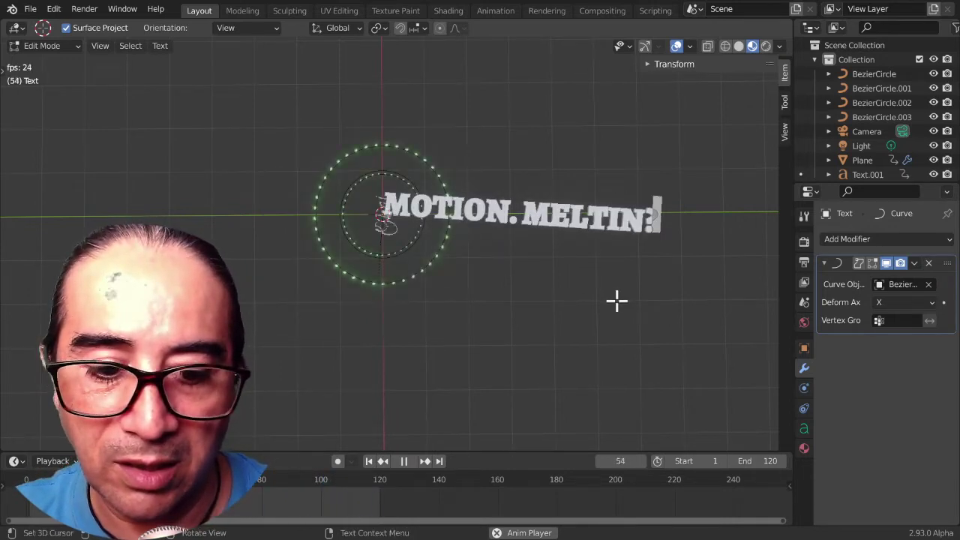
key("BackSpace")
type("G!")
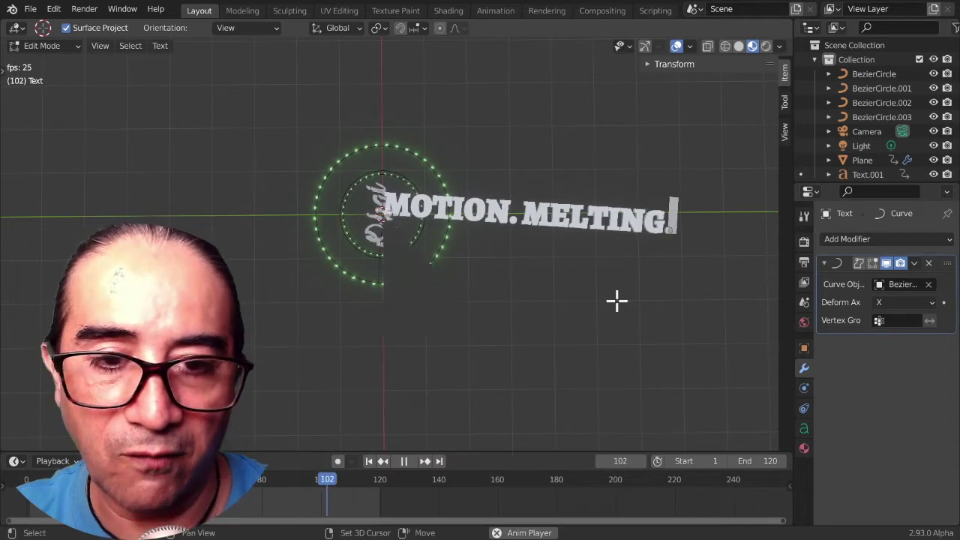
key("Tab")
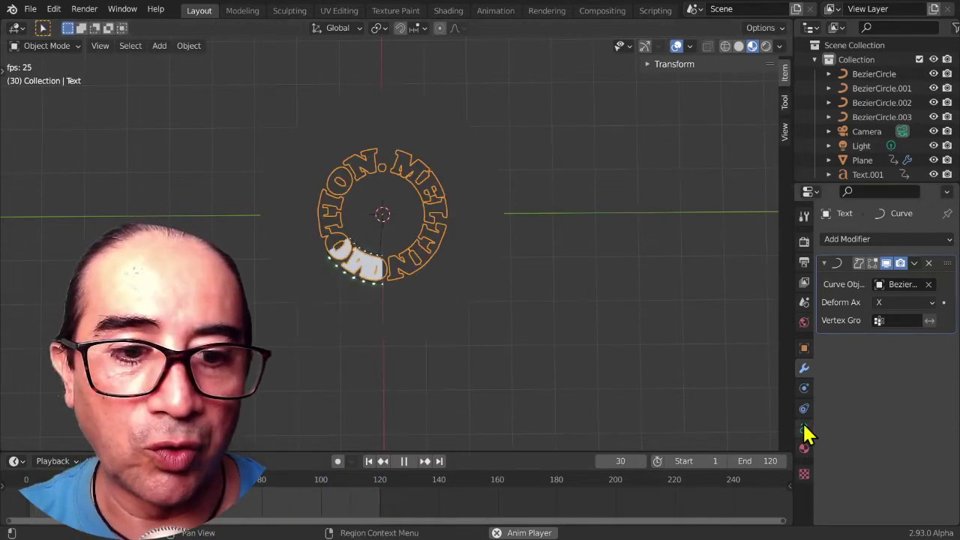
Step: Show the text object's font settings in the Object Data properties
left_click(805, 429)
scroll(907, 473, "down", 1)
scroll(904, 435, "down", 1)
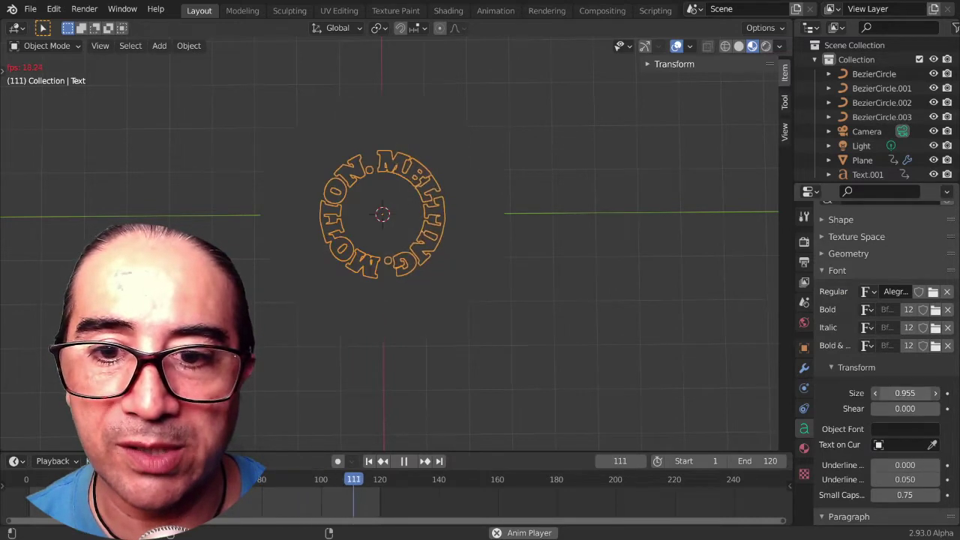
scroll(600, 353, "up", 2)
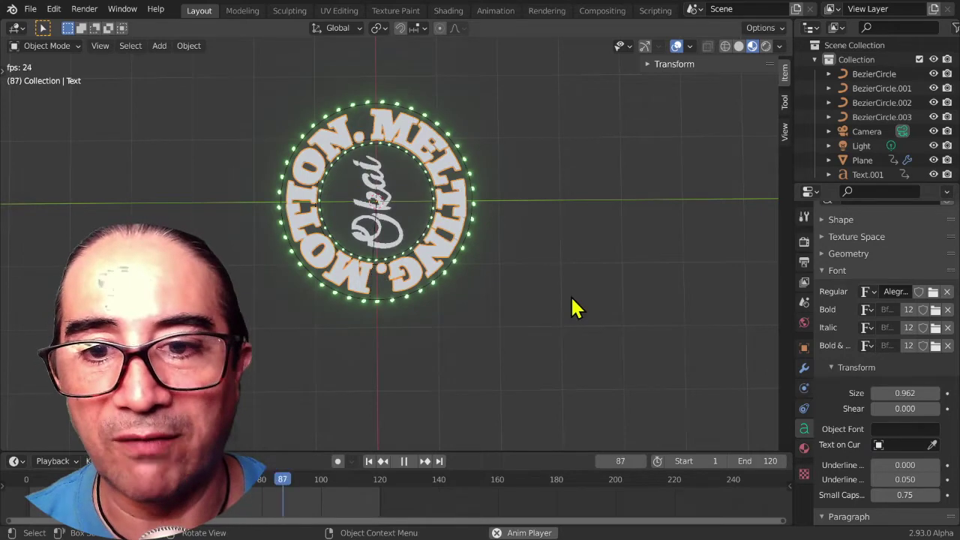
Step: Orbit to a tilted front view with viewport overlays hidden, then bring up the Blender menu
middle_click_drag(571, 307, 395, 381)
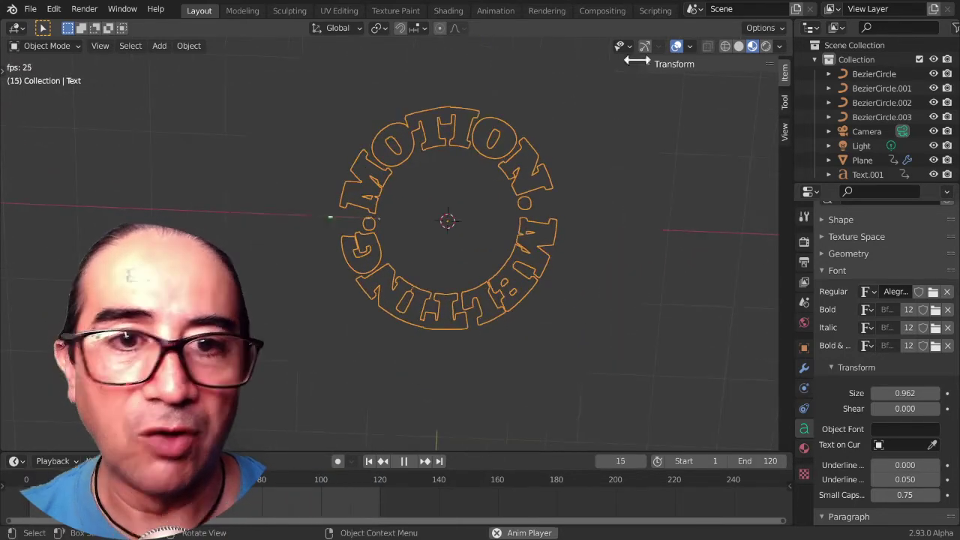
left_click(675, 46)
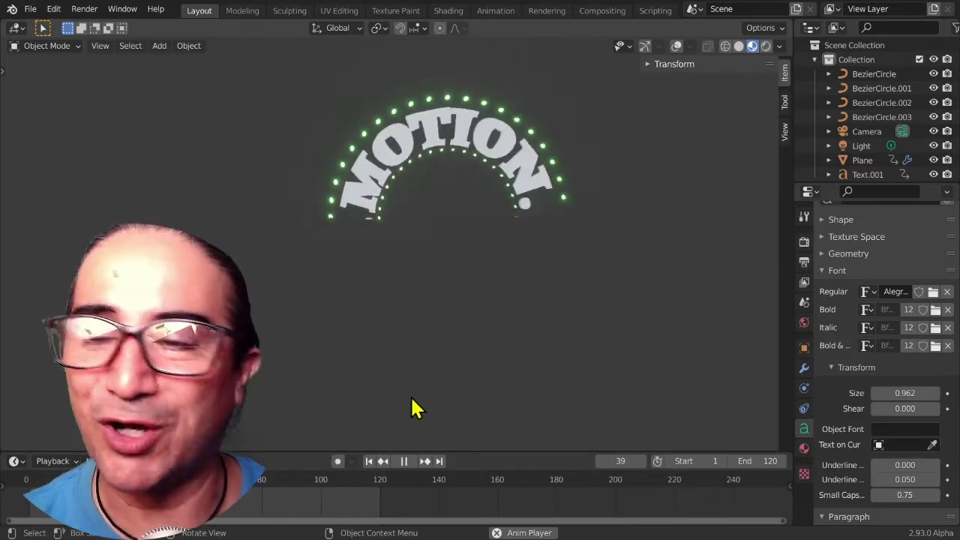
left_click(28, 10)
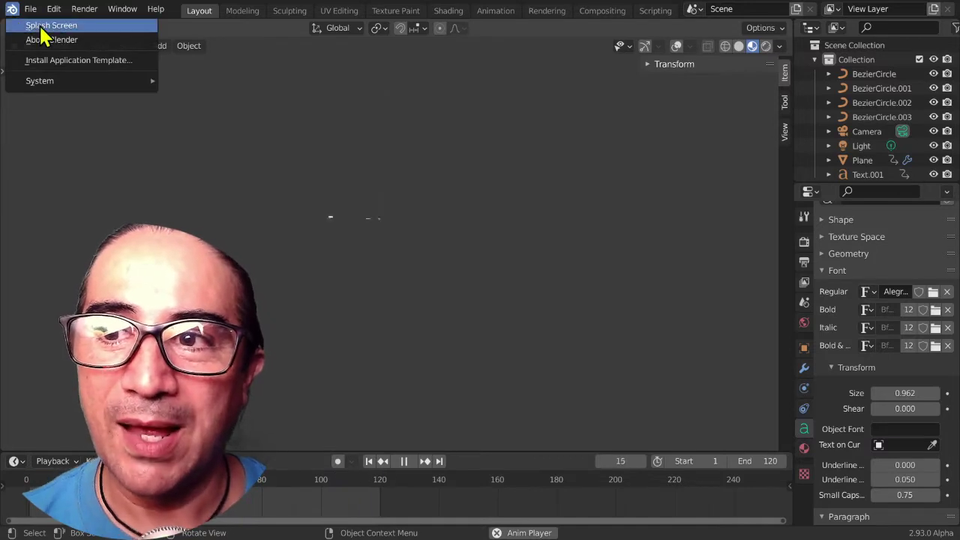
Step: Start a new General file, discarding unsaved changes to okai.blend
left_click(39, 24)
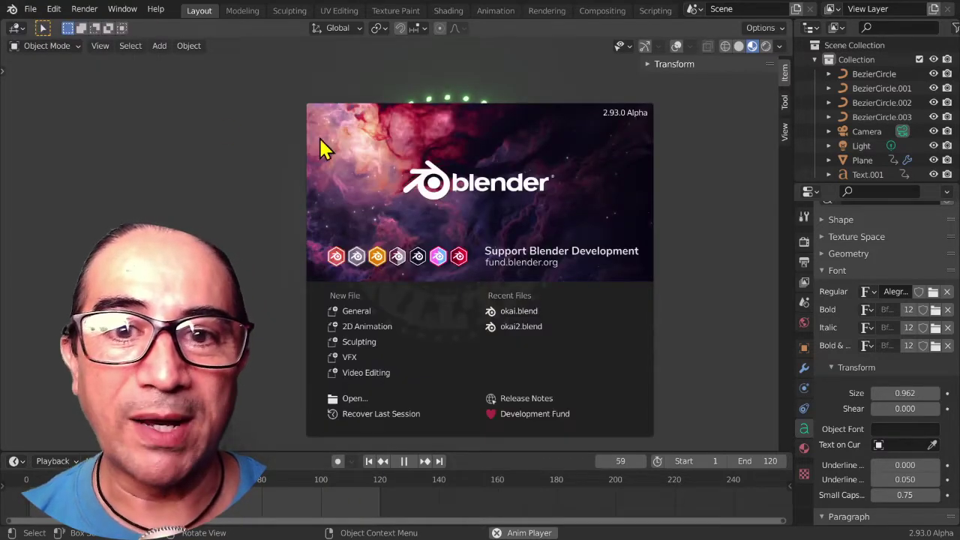
left_click(105, 191)
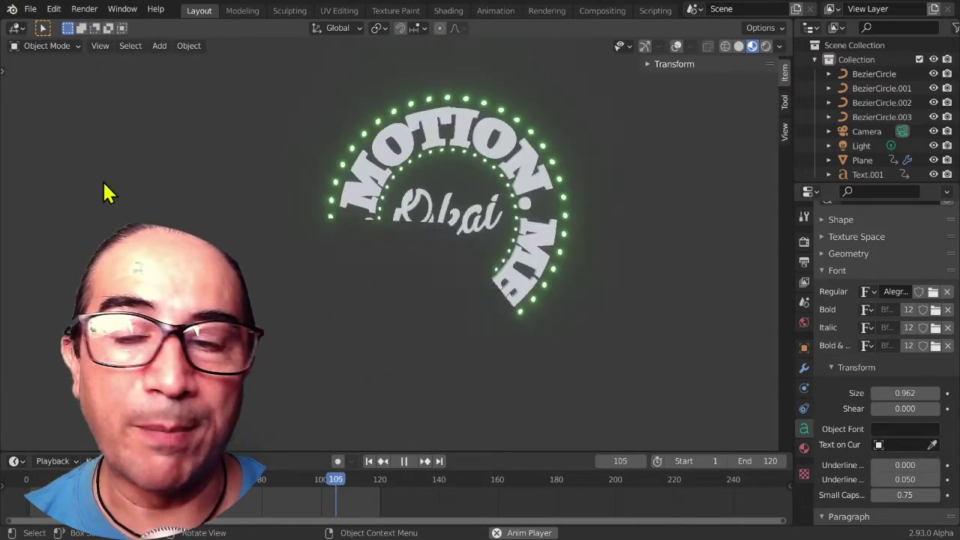
left_click(30, 10)
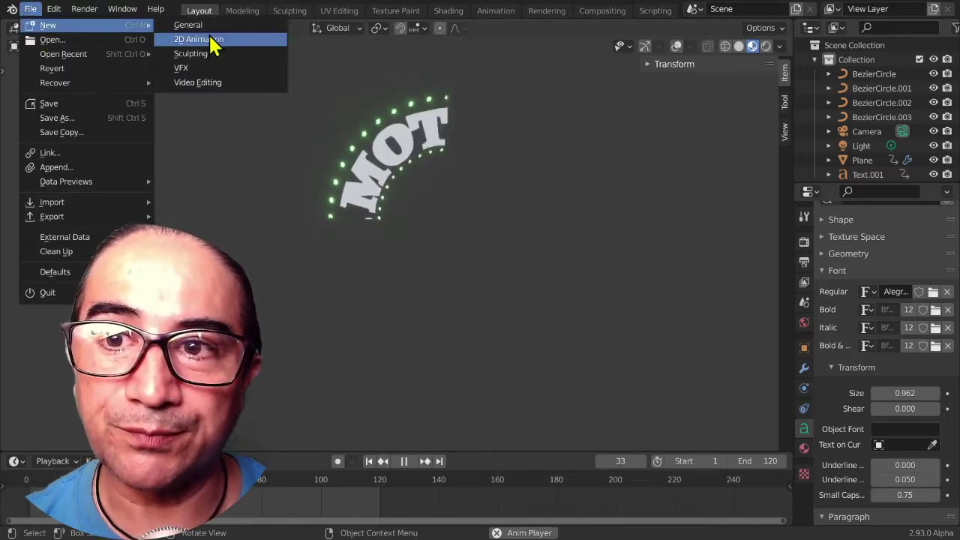
left_click(204, 27)
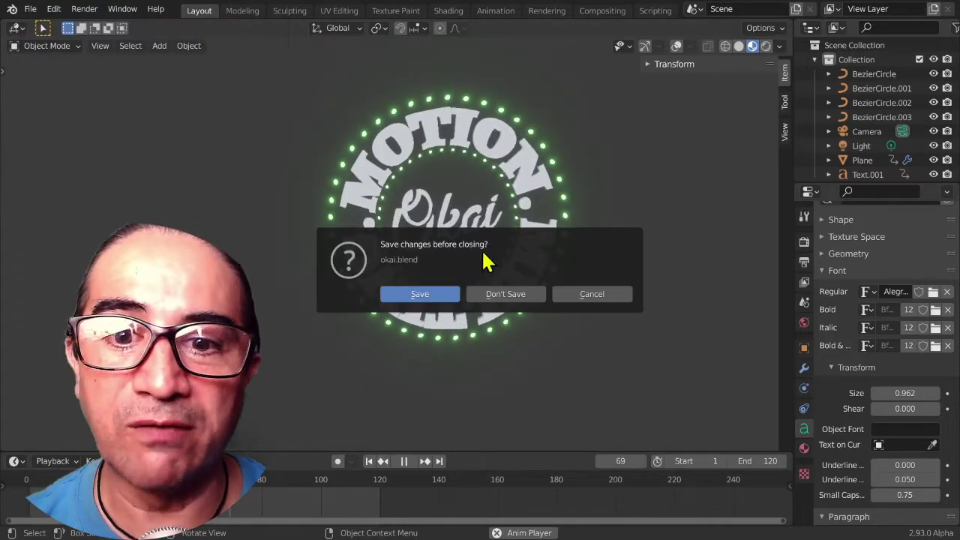
left_click(510, 299)
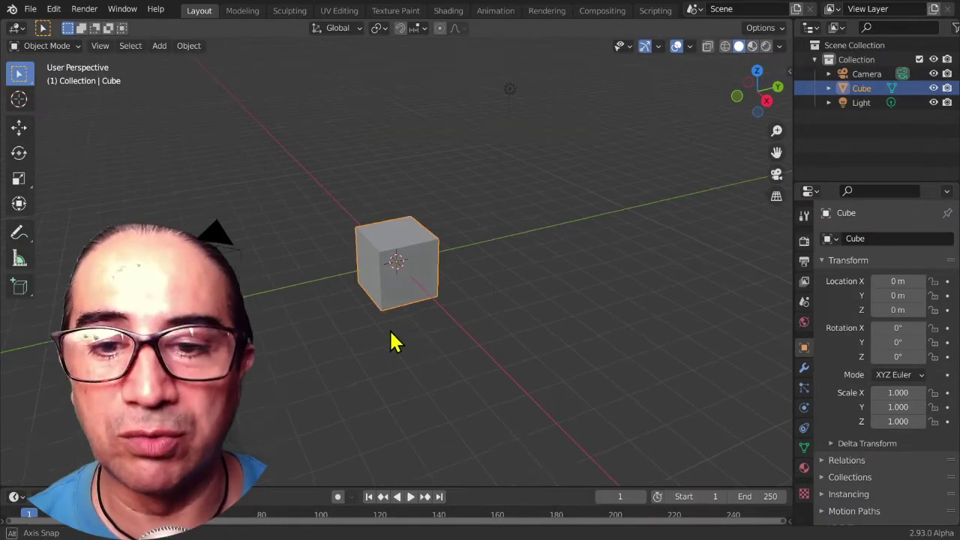
Step: Delete the default cube, leaving only the camera and light in the scene
middle_click_drag(395, 338, 405, 269)
scroll(447, 315, "up", 3)
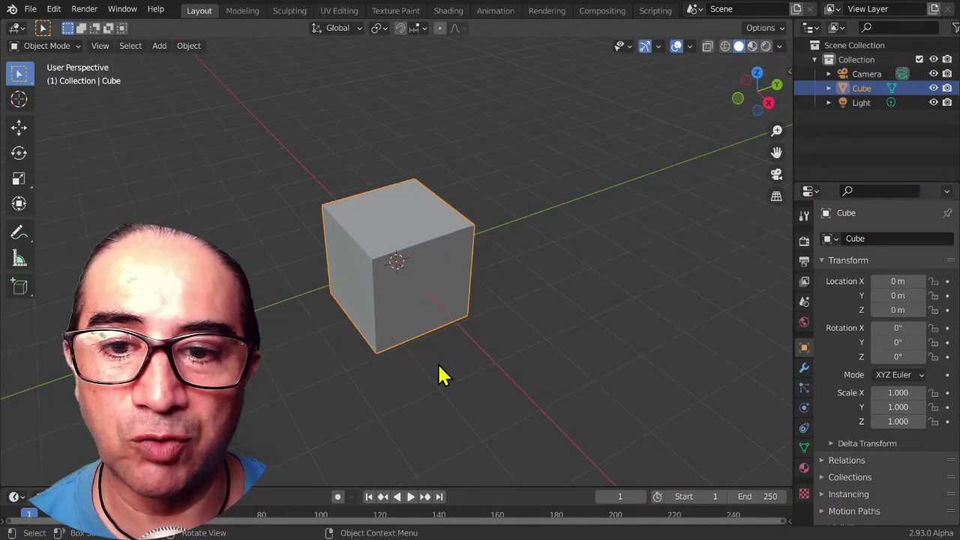
mouse_move(438, 367)
middle_mouse_down()
mouse_move(385, 336)
mouse_move(405, 373)
mouse_move(370, 357)
middle_mouse_up()
scroll(398, 375, "down", 4)
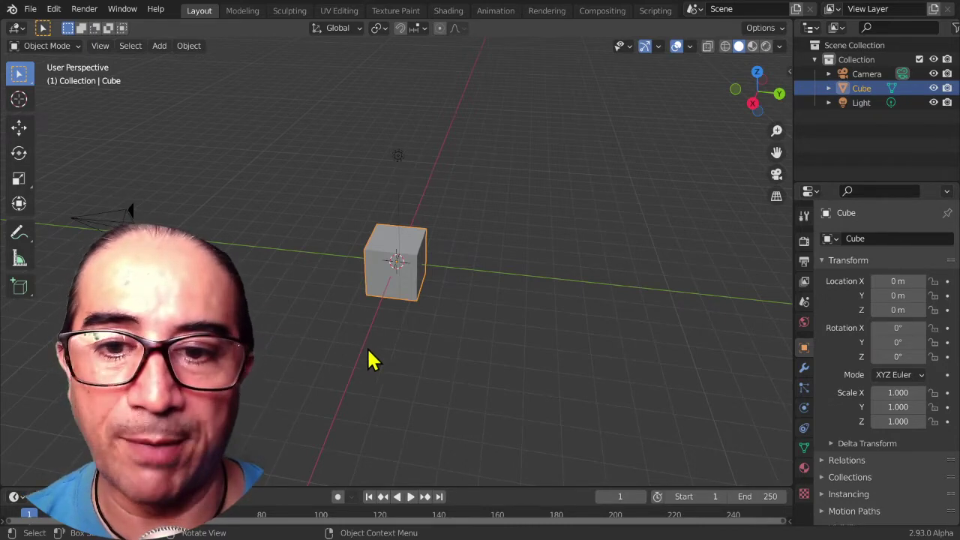
middle_click_drag(338, 423, 296, 401)
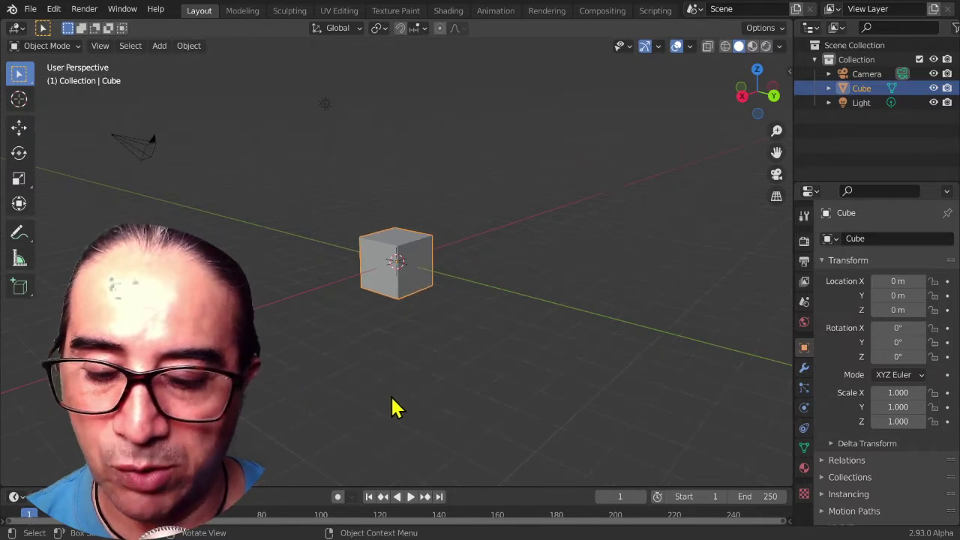
mouse_move(396, 407)
middle_mouse_down()
mouse_move(358, 427)
mouse_move(367, 425)
middle_mouse_up()
middle_click_drag(422, 242, 439, 296)
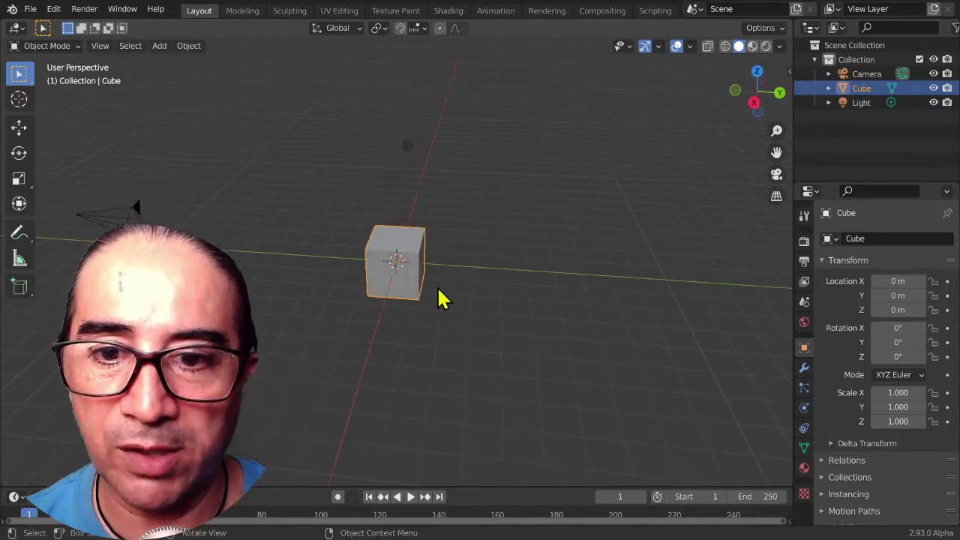
key("x")
left_click(403, 266)
mouse_move(402, 265)
middle_mouse_down()
mouse_move(527, 356)
mouse_move(403, 327)
mouse_move(546, 350)
middle_mouse_up()
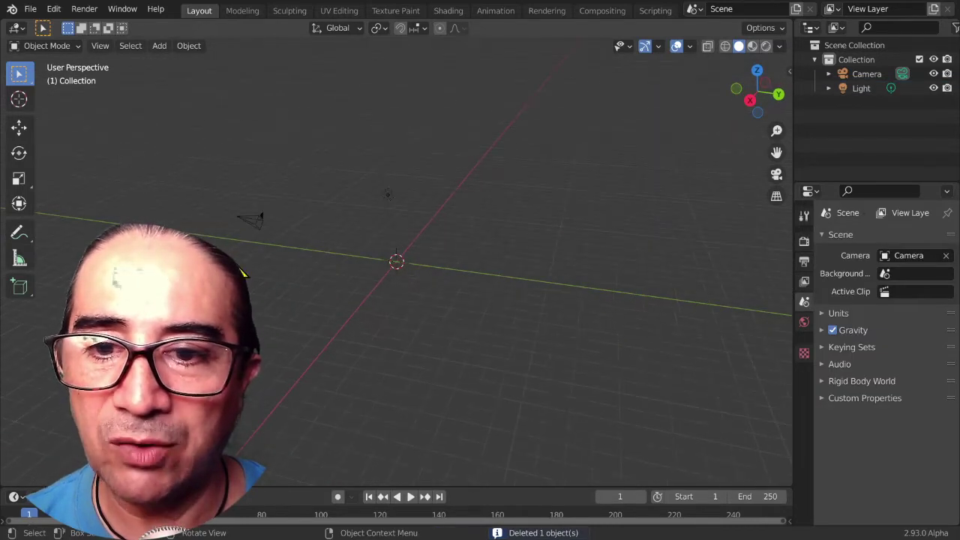
middle_click_drag(242, 270, 275, 253)
Step: Clear the camera's location and rotation so it sits at the origin
left_click(274, 246)
mouse_move(345, 298)
middle_mouse_down()
mouse_move(397, 330)
mouse_move(259, 300)
middle_mouse_up()
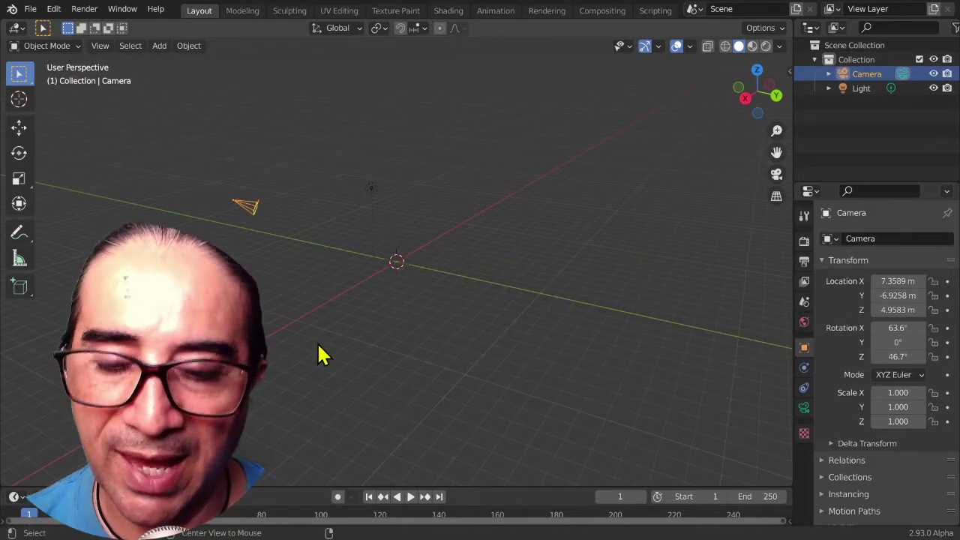
key("alt+g")
key("alt+r")
mouse_move(450, 350)
middle_mouse_down()
mouse_move(397, 350)
mouse_move(396, 369)
mouse_move(413, 373)
middle_mouse_up()
Step: Raise the camera to Z 6.3257 m and look through it
key("g")
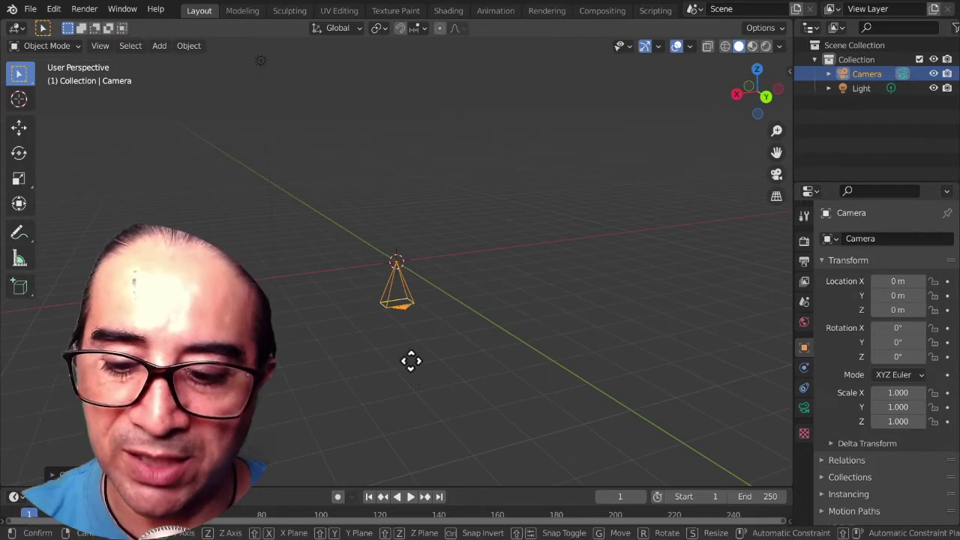
key("z")
left_click(375, 146)
mouse_move(302, 272)
middle_mouse_down()
mouse_move(330, 346)
mouse_move(515, 353)
mouse_move(553, 369)
middle_mouse_up()
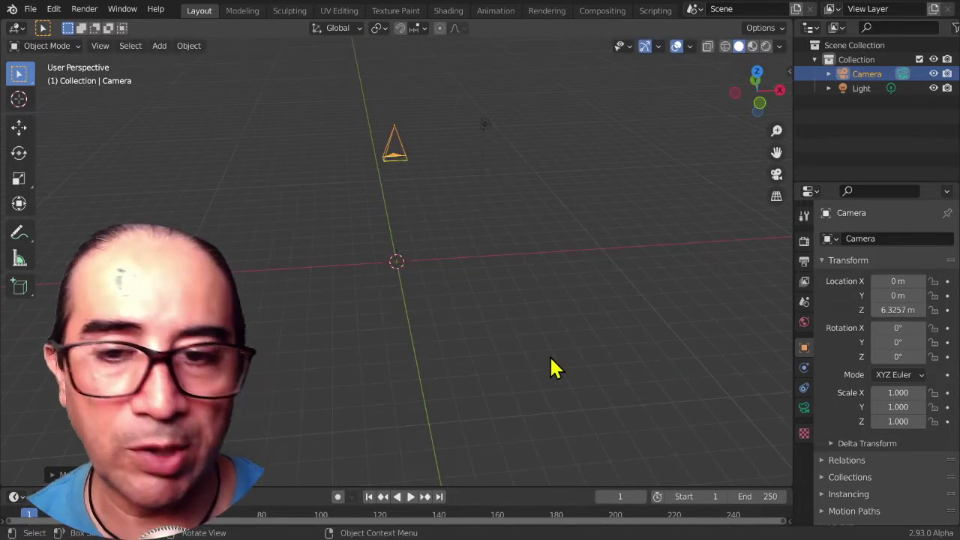
key("KP_0")
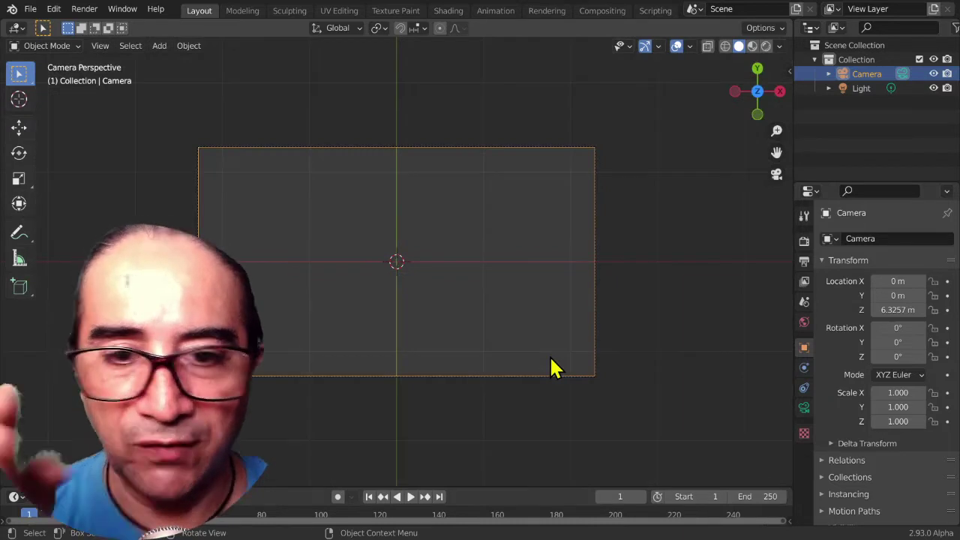
Step: Set the camera's focal length to 16 mm in its lens settings
left_click(804, 409)
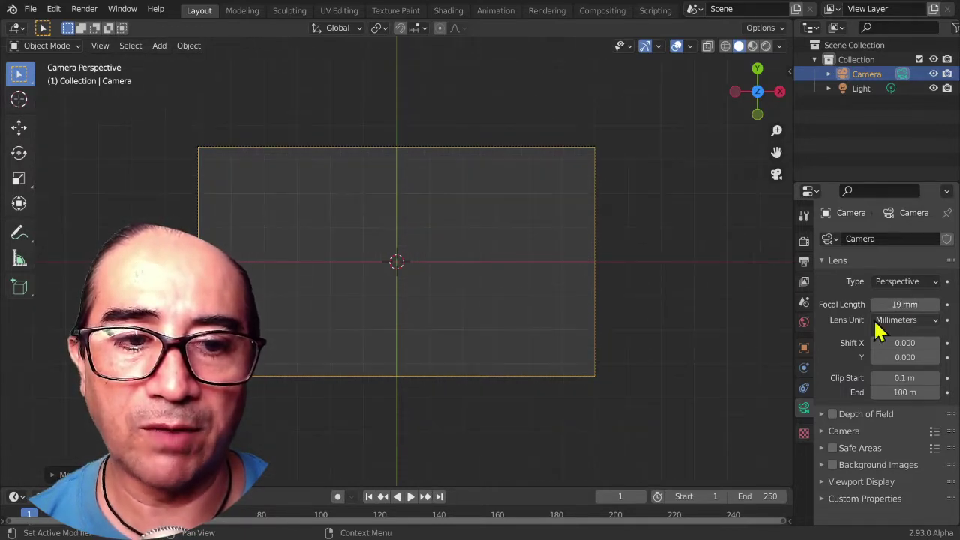
scroll(379, 349, "up", 2)
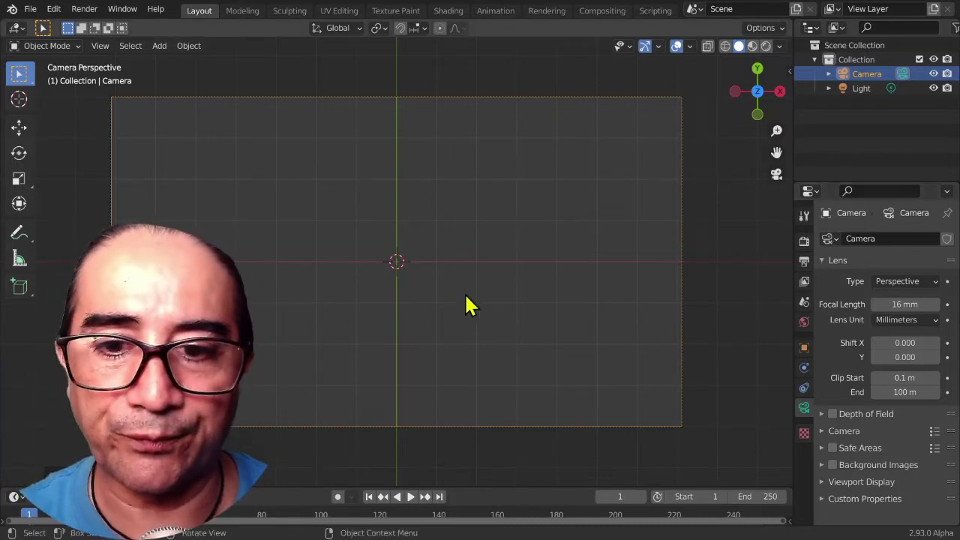
Step: Add a text object at the origin and change its content to MOTION.DESIGN
key("shift+a")
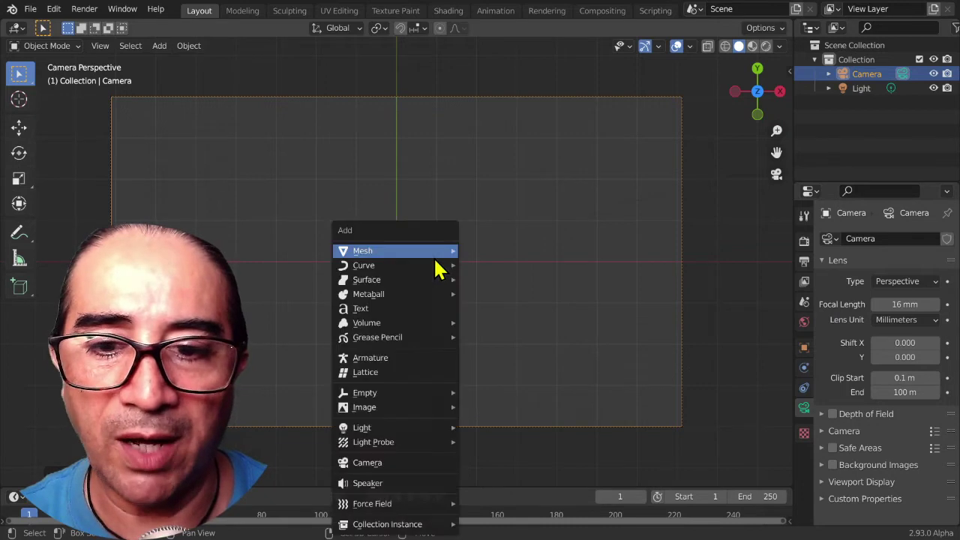
left_click(363, 308)
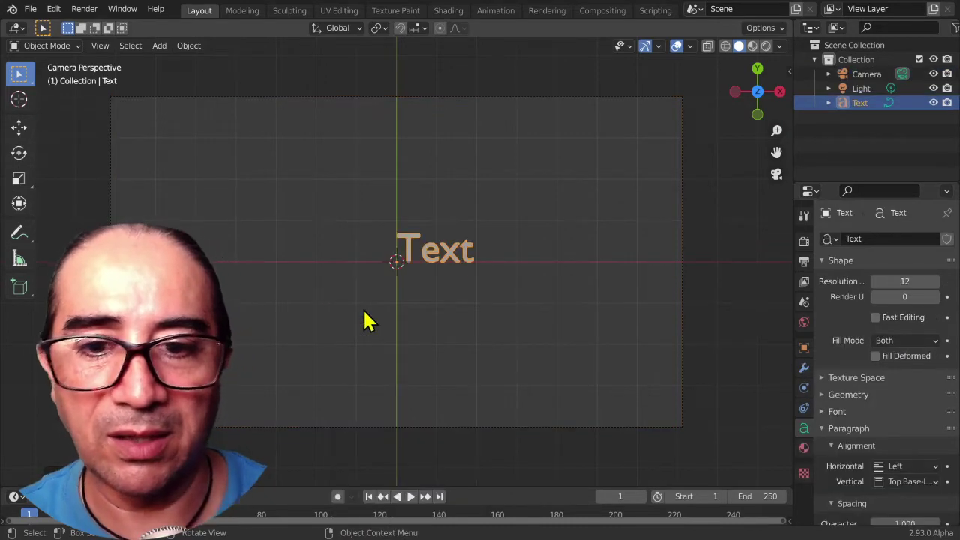
key("Tab")
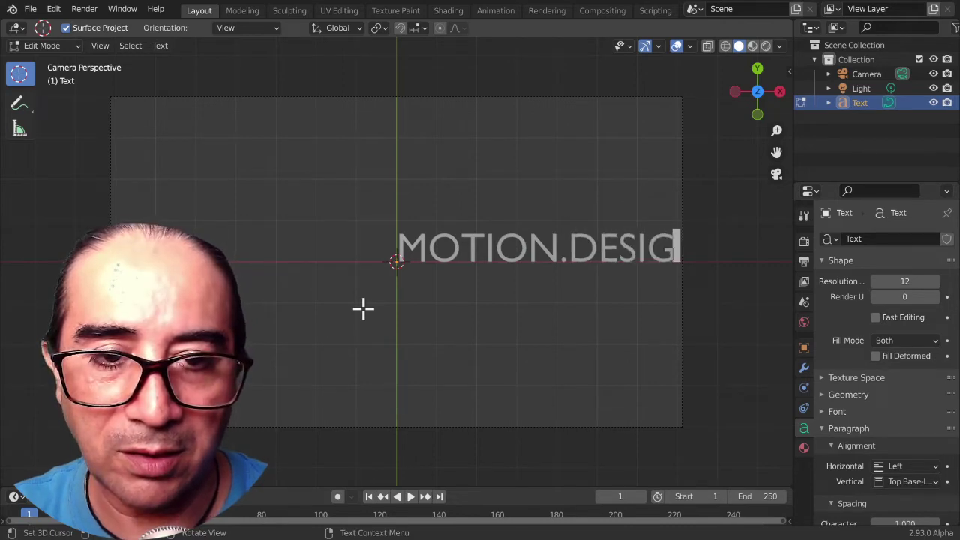
type(".")
key("Tab")
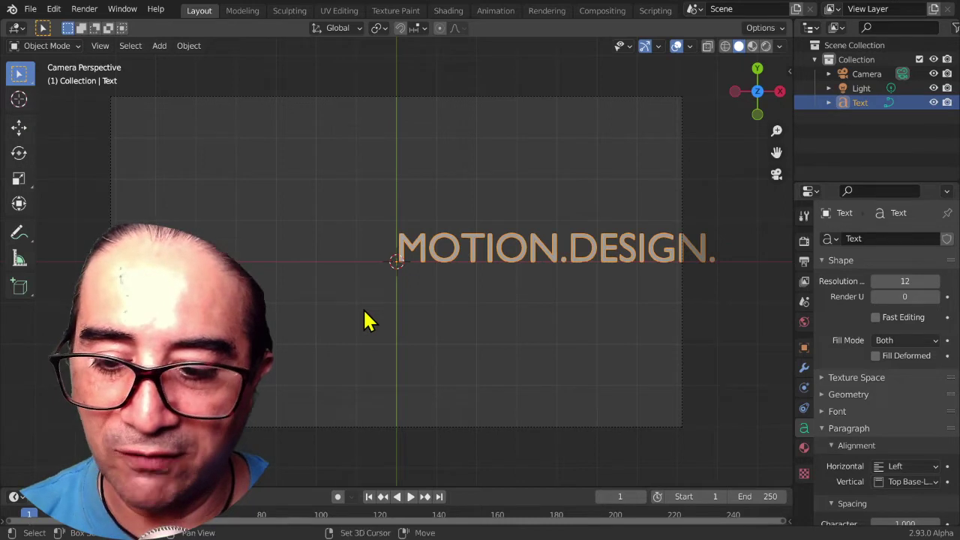
key("shift+a")
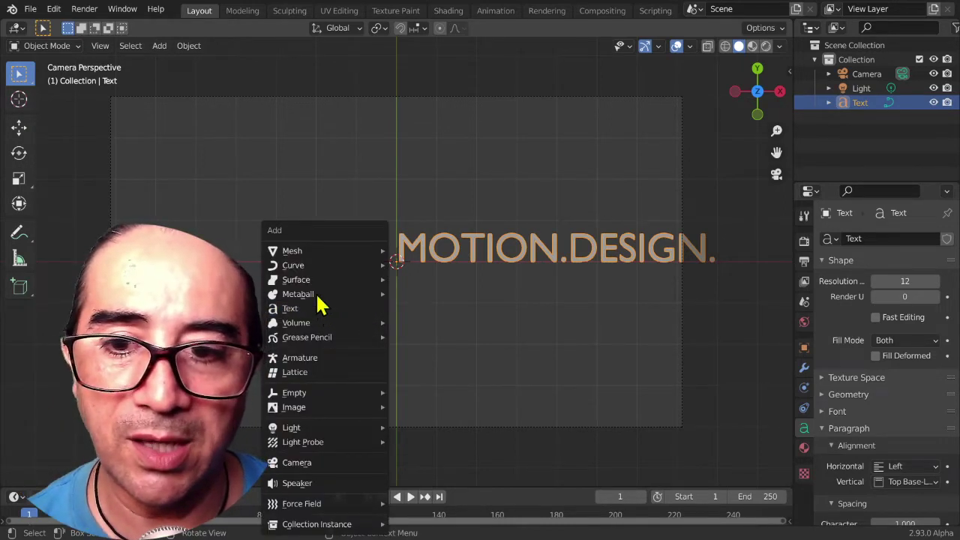
mouse_move(294, 265)
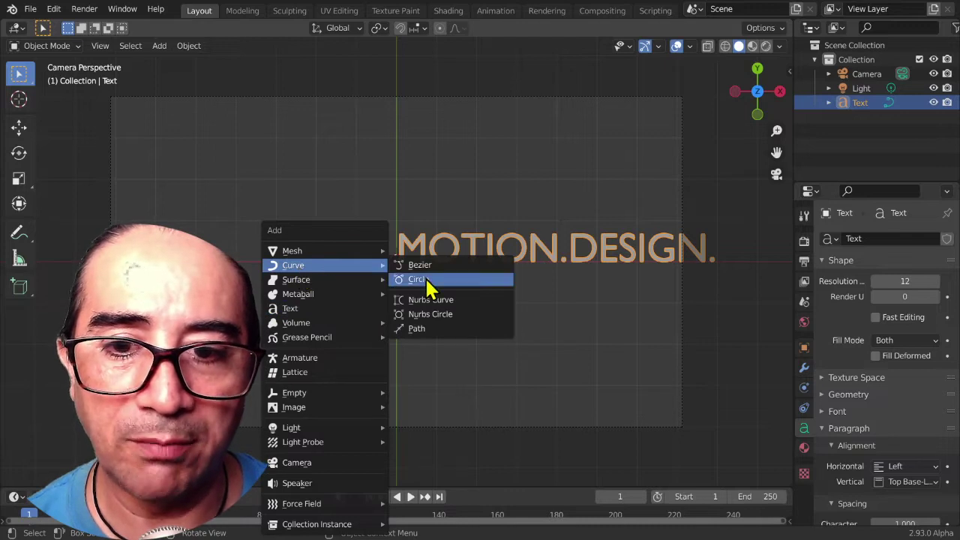
Step: Add a Bezier circle at the centre and scale it up about 1.5 times
left_click(422, 279)
key("s")
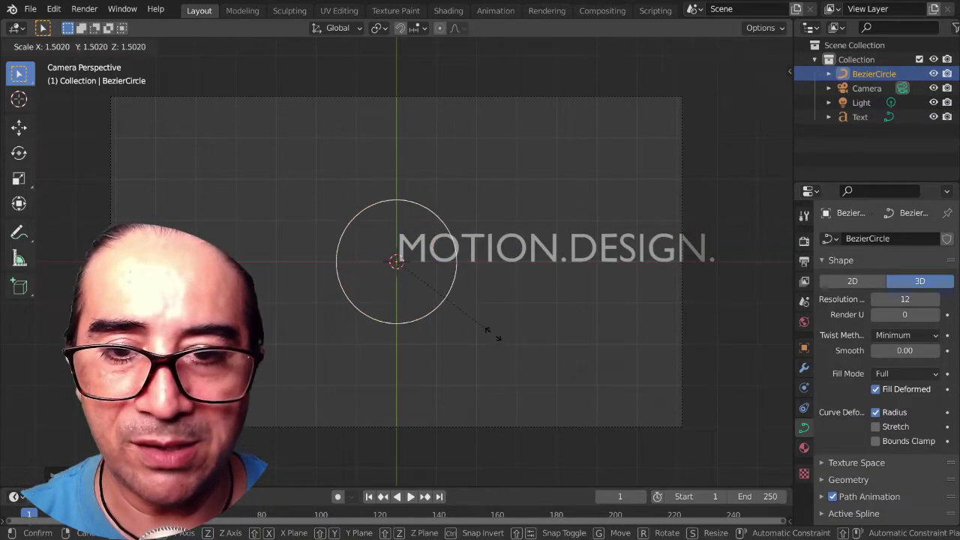
left_click(538, 375)
Step: Parent the MOTION.DESIGN. text to the circle with Curve Deform so it bends around it
left_click(546, 251)
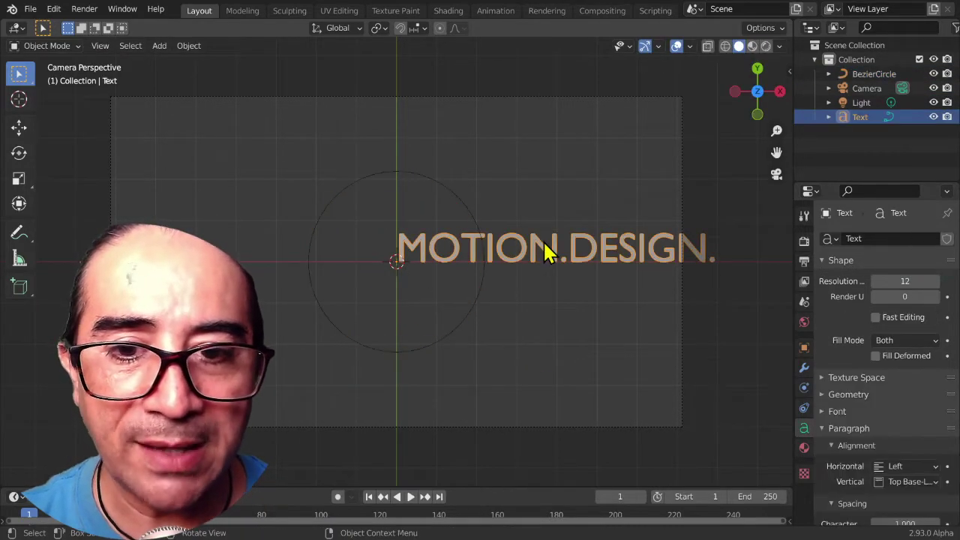
left_click(443, 188, "shift")
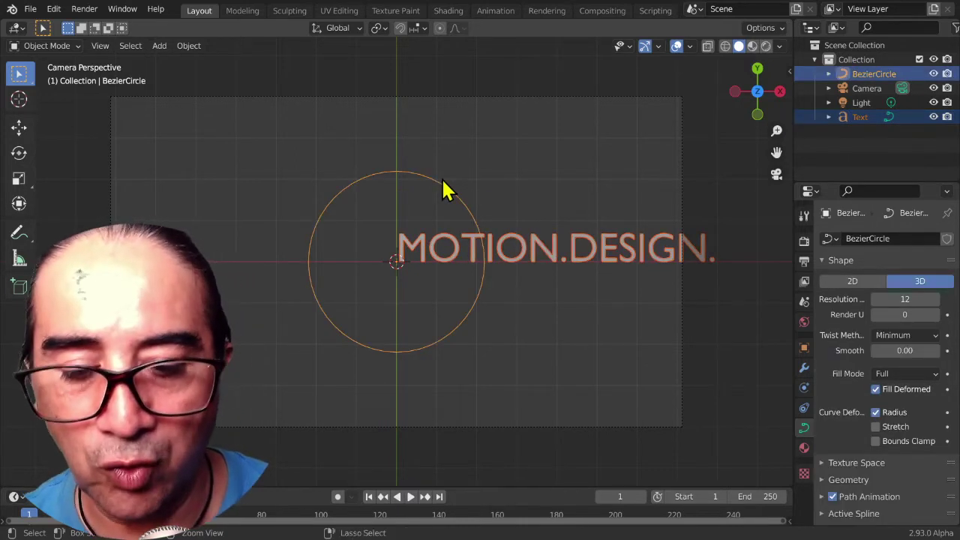
key("ctrl+p")
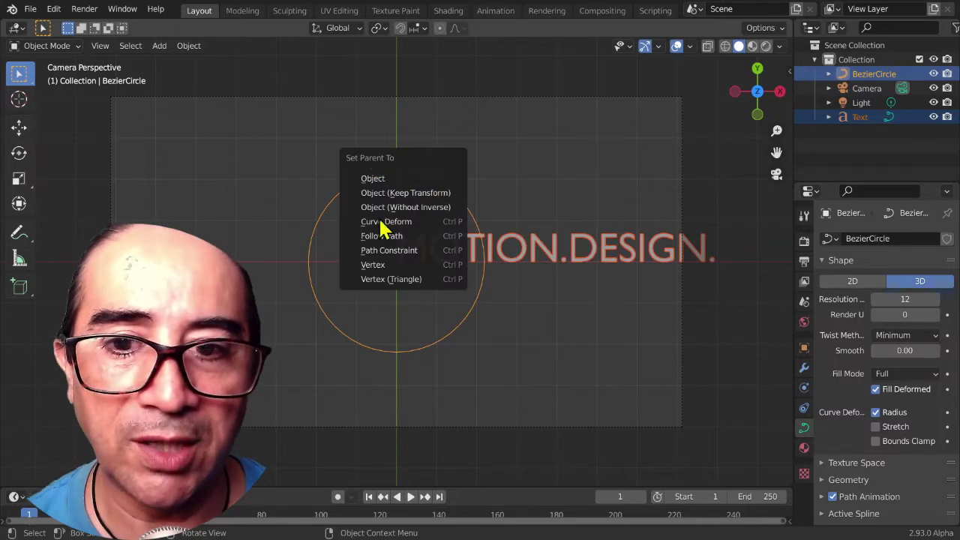
left_click(405, 229)
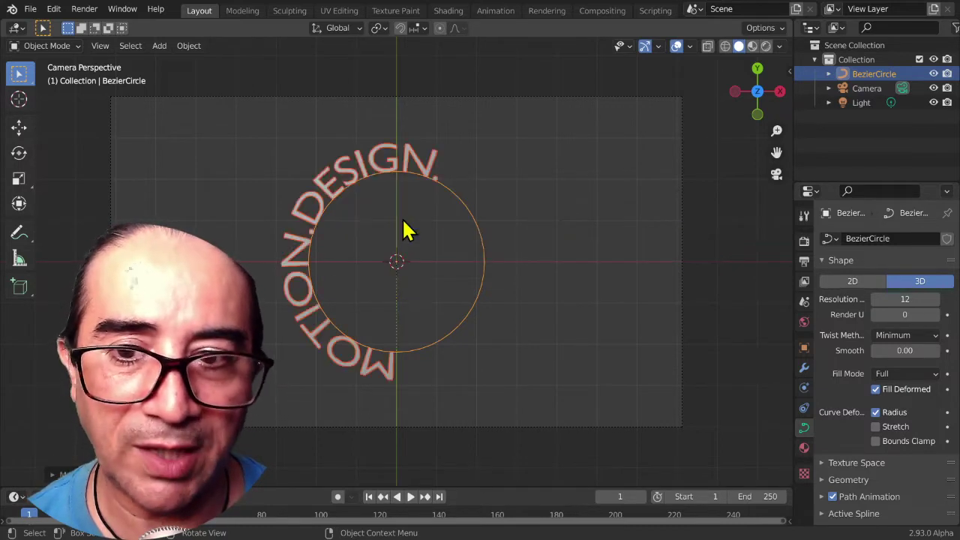
left_click(368, 379)
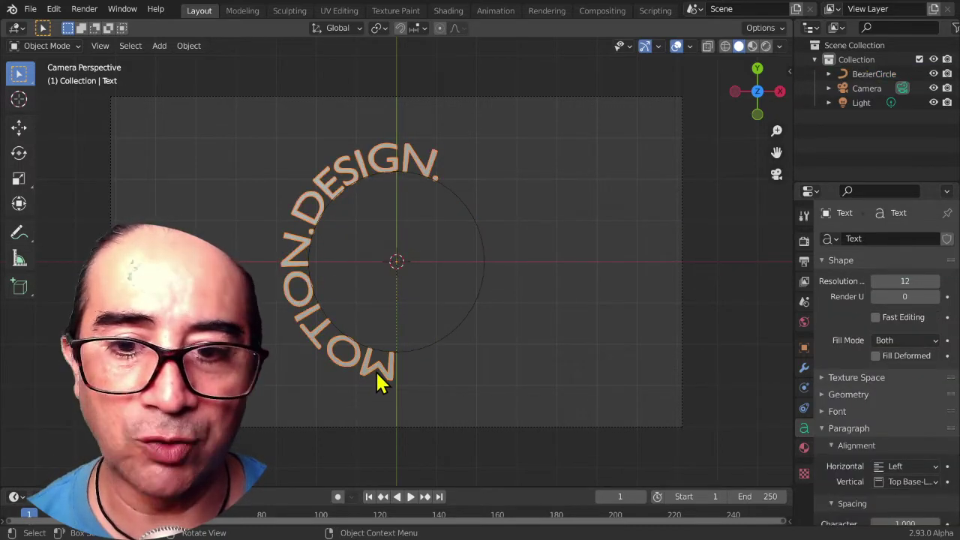
left_click(468, 339)
Step: Shrink the Bezier circle slightly and set the text's font size to 1.700
key("s")
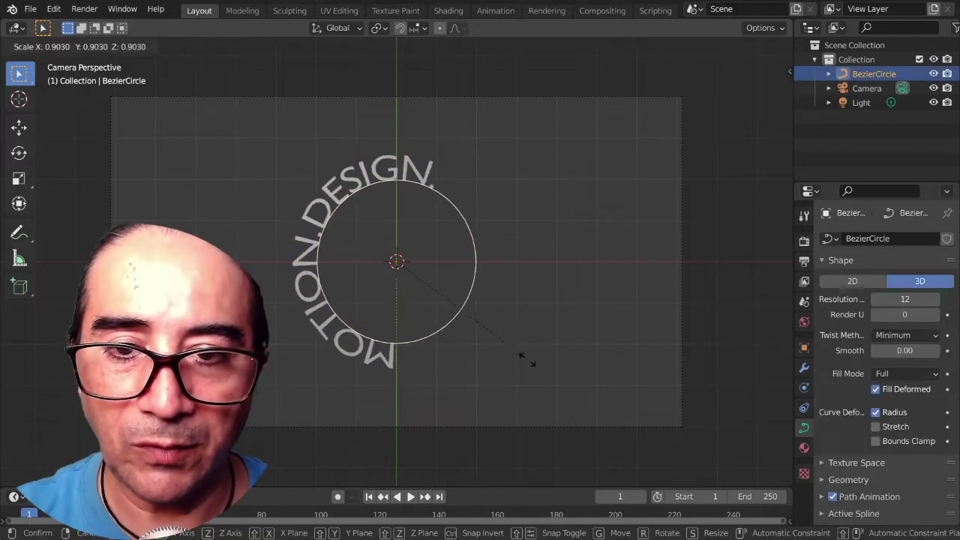
left_click(418, 162)
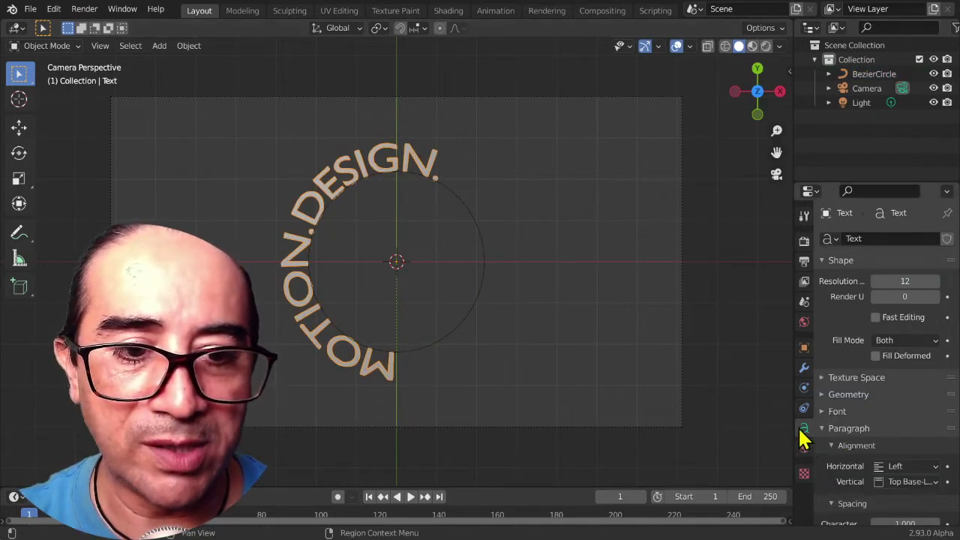
scroll(850, 423, "down", 2)
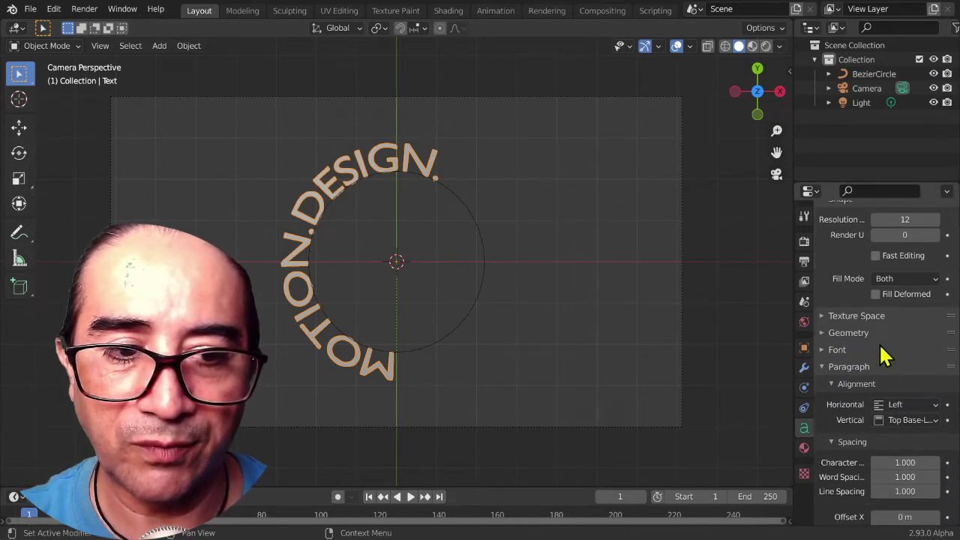
left_click(851, 349)
scroll(851, 352, "down", 3)
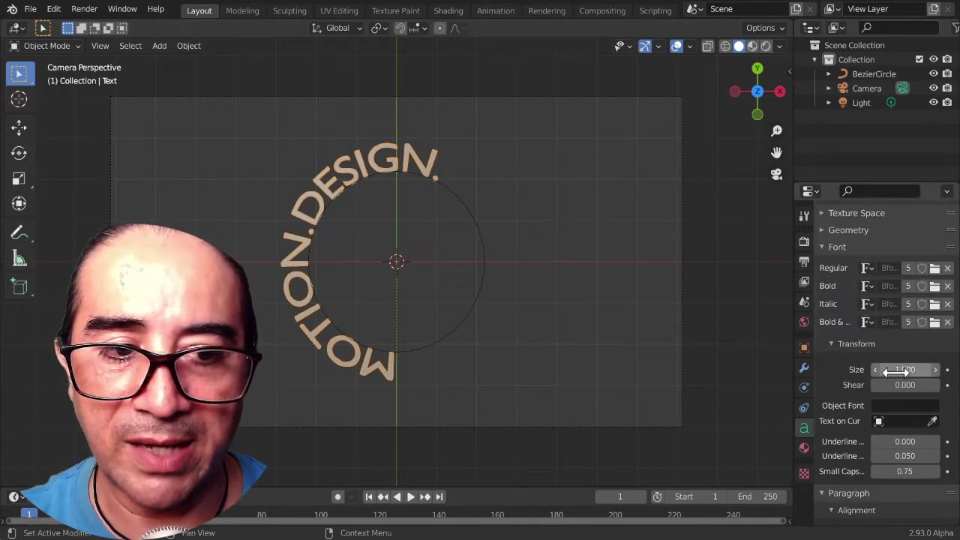
mouse_move(905, 369)
left_mouse_down()
mouse_move(937, 369)
mouse_move(909, 369)
left_mouse_up()
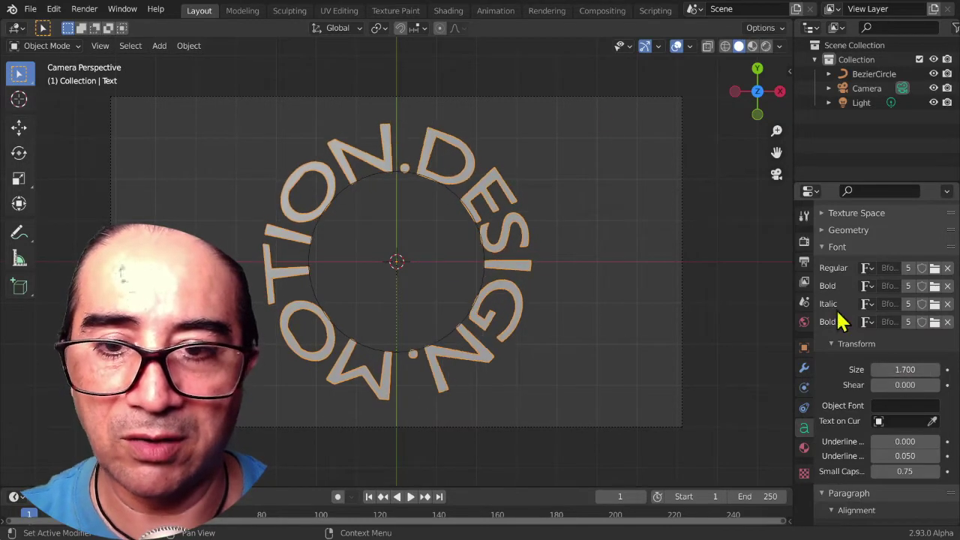
Step: Back in camera view, enlarge the ring text to size 2.360, cancelling a trial rotation
scroll(488, 433, "down", 2)
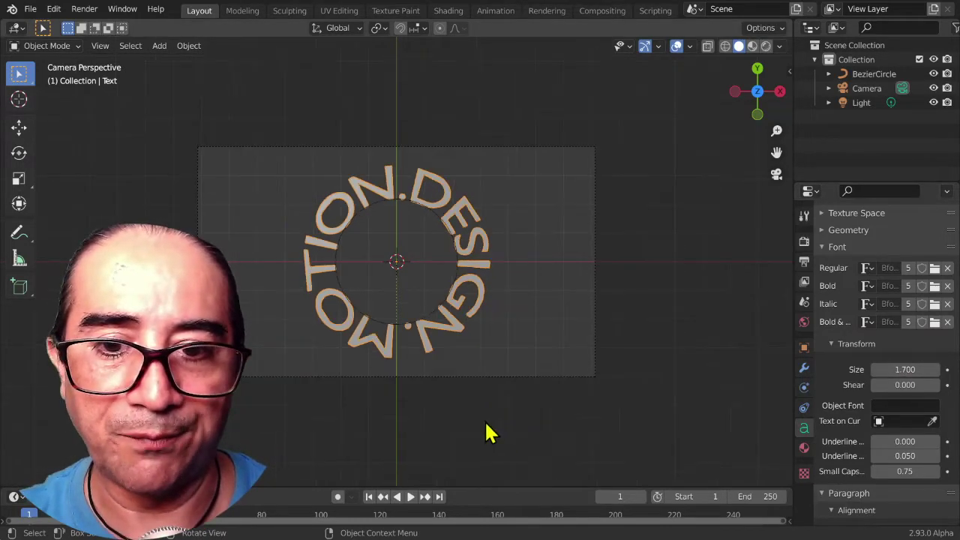
mouse_move(488, 433)
middle_mouse_down()
mouse_move(467, 428)
mouse_move(503, 438)
middle_mouse_up()
scroll(503, 439, "down", 3)
mouse_move(568, 418)
middle_mouse_down()
mouse_move(386, 392)
mouse_move(389, 367)
middle_mouse_up()
key("KP_0")
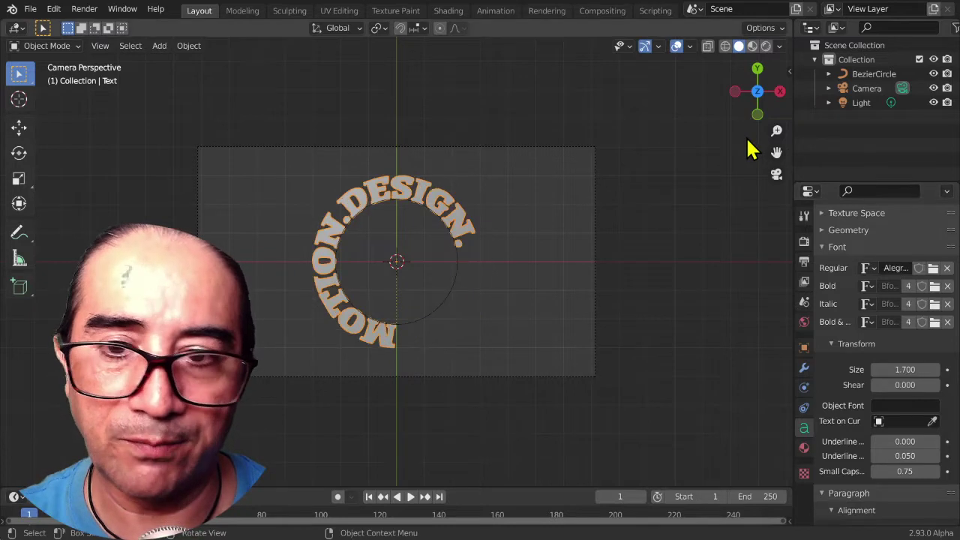
mouse_move(900, 369)
left_mouse_down()
mouse_move(930, 369)
mouse_move(901, 369)
left_mouse_up()
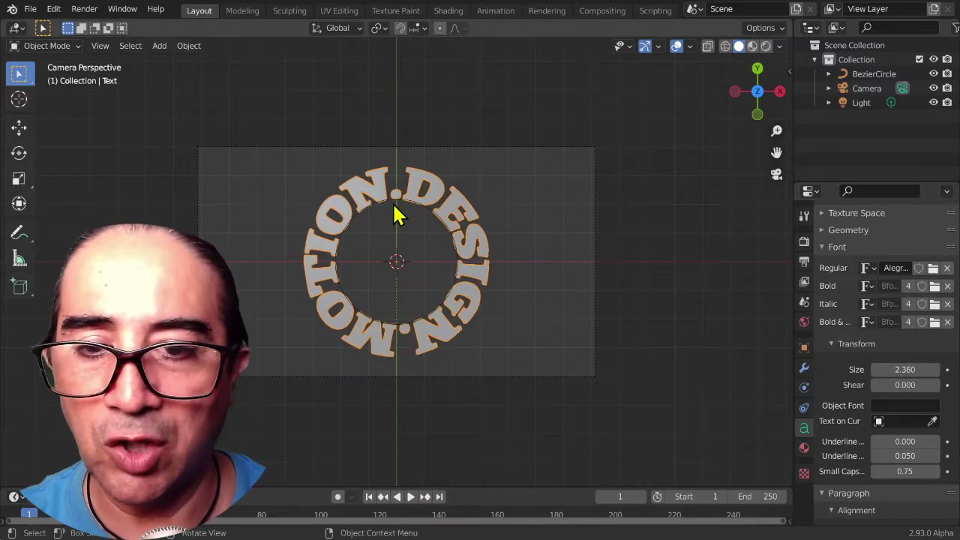
key("r")
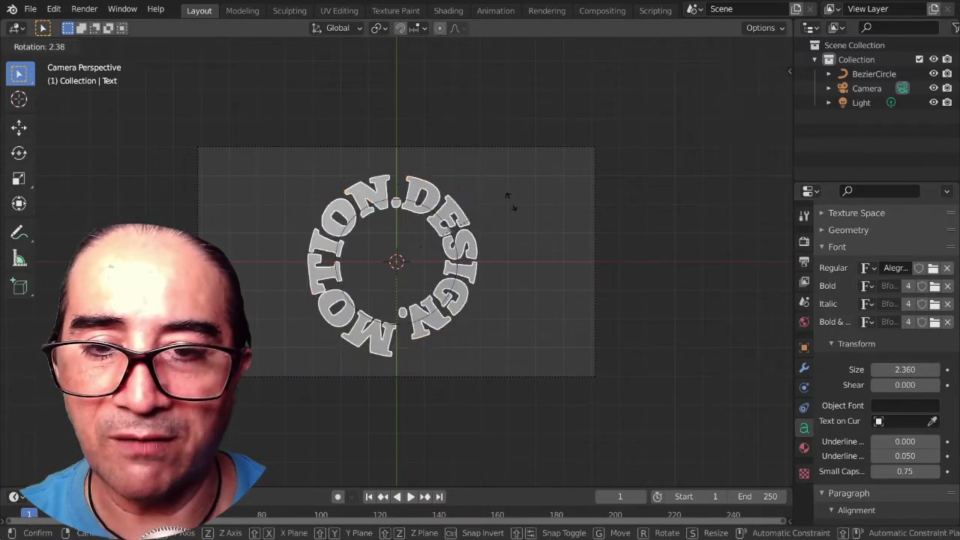
key("Escape")
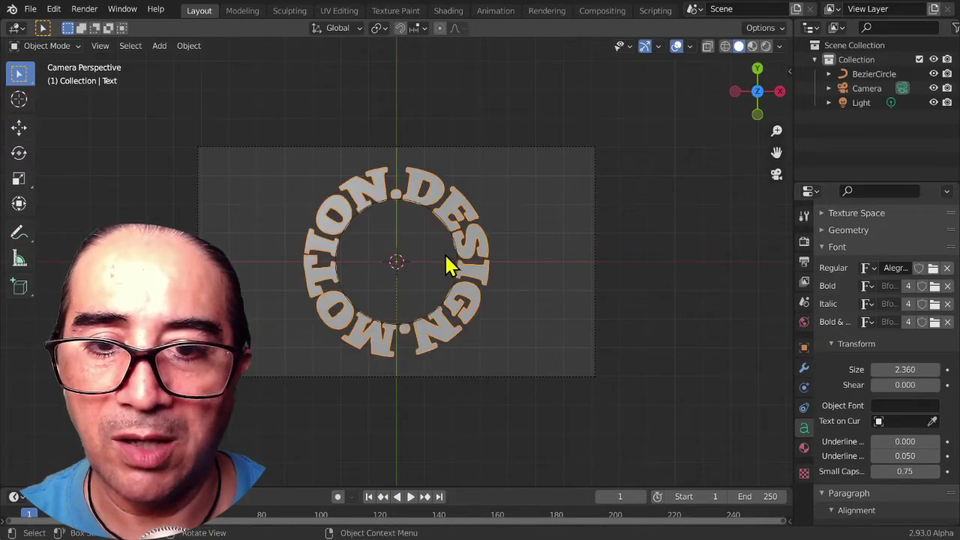
Step: Slide the MOTION.DESIGN. text along the circle, undoing the second move and recentring the view
key("g")
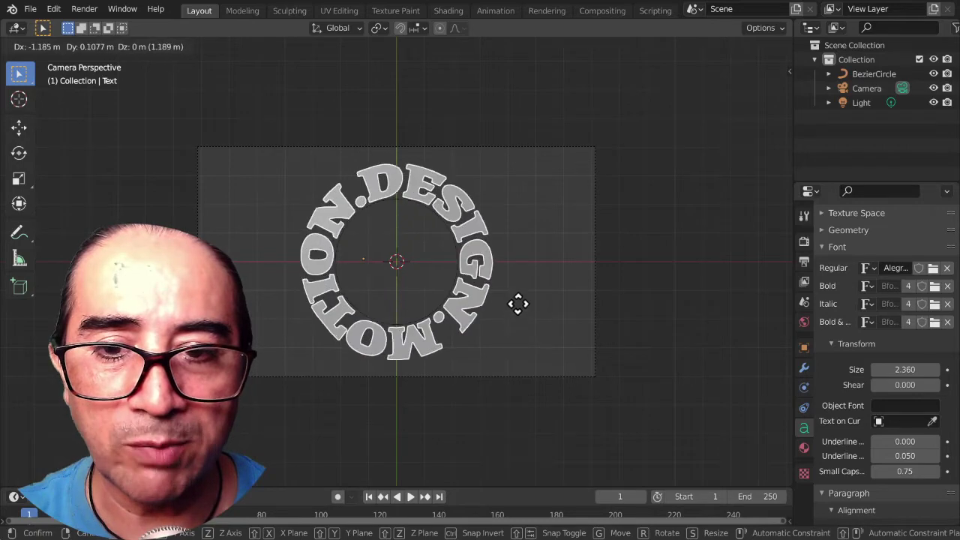
left_click(509, 349)
scroll(359, 202, "up", 1)
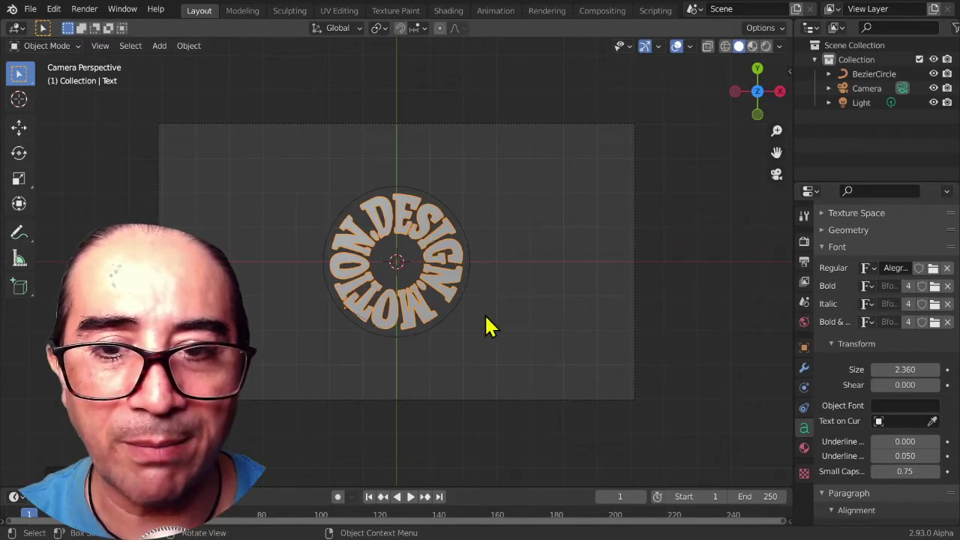
scroll(488, 327, "up", 2)
key("g")
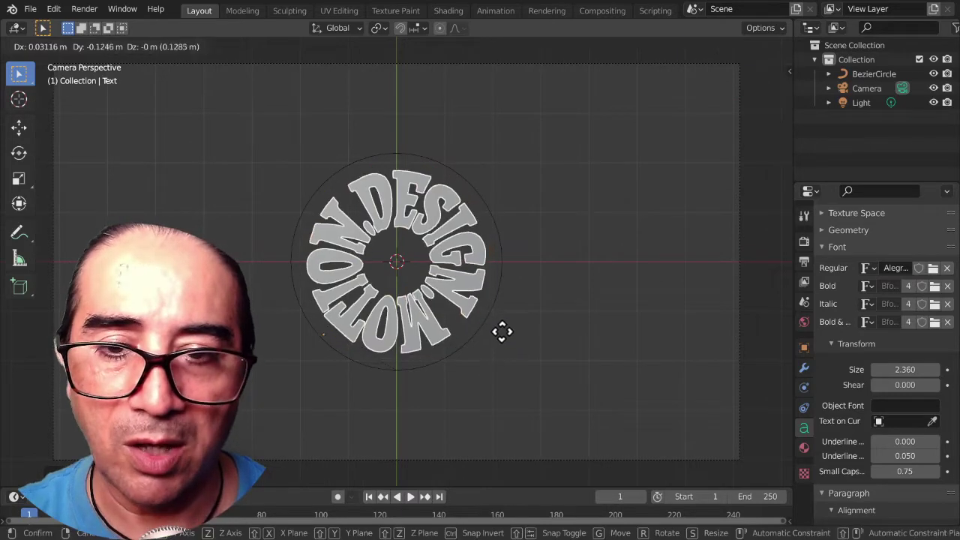
left_click(502, 315)
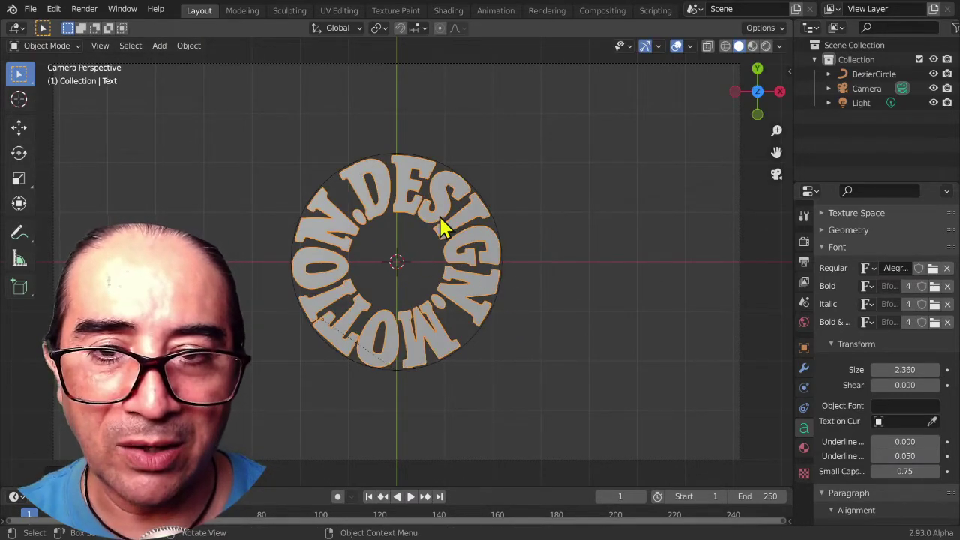
key("ctrl+z")
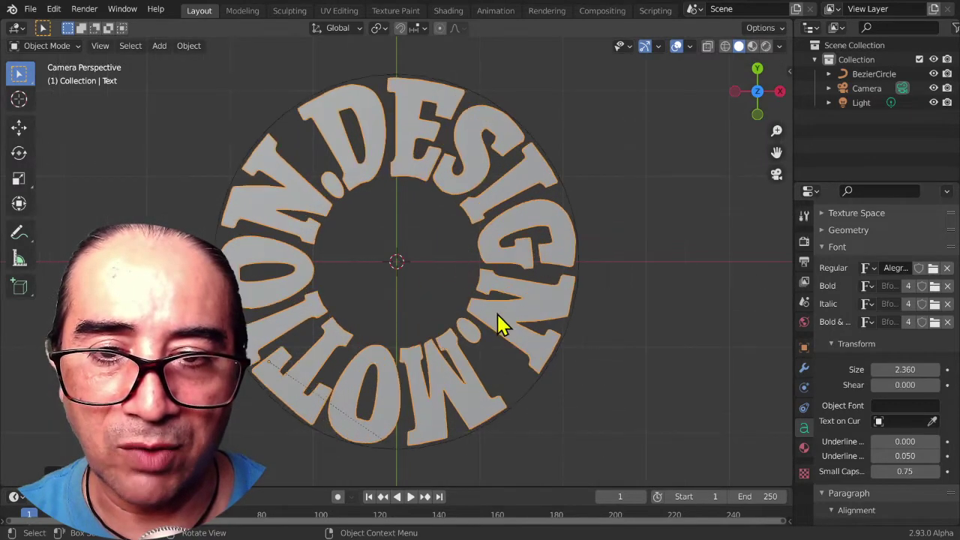
middle_click_drag(426, 394, 416, 358, "shift")
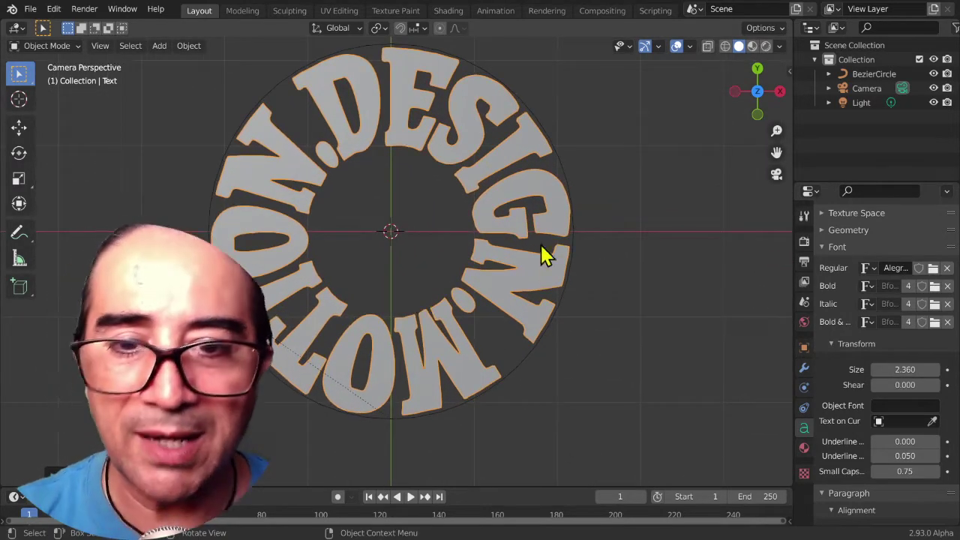
Step: Rotate the Bezier circle in a few small turns so MOTION reads upright across the top
left_click(563, 171)
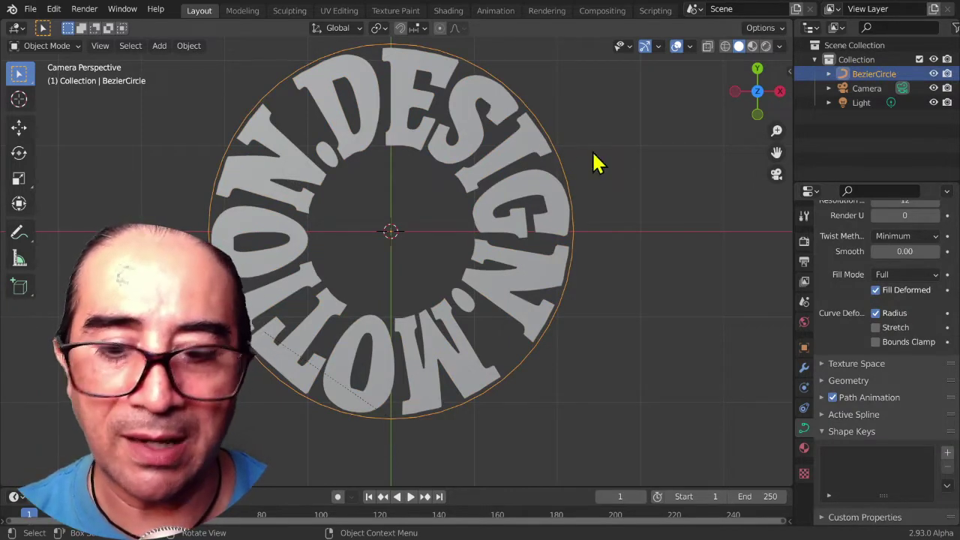
key("r")
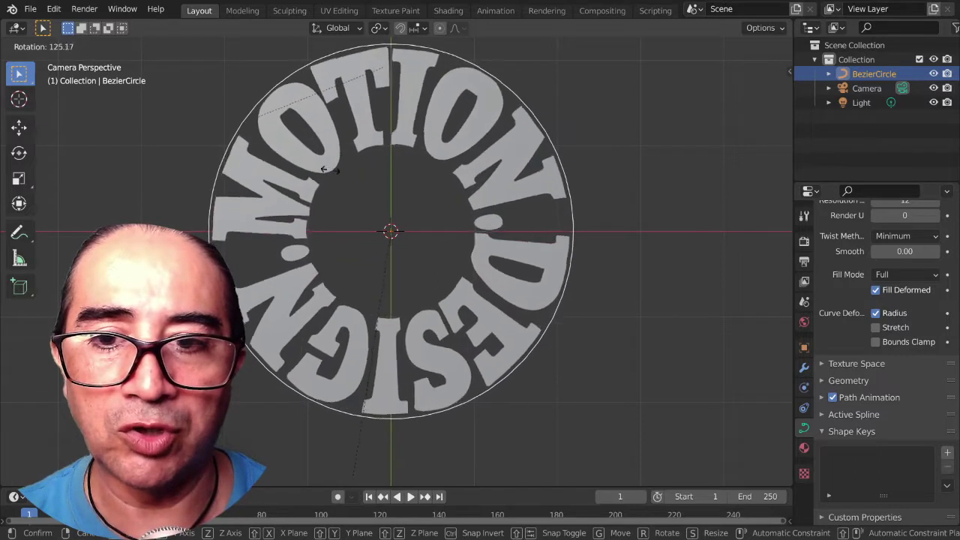
left_click(267, 197)
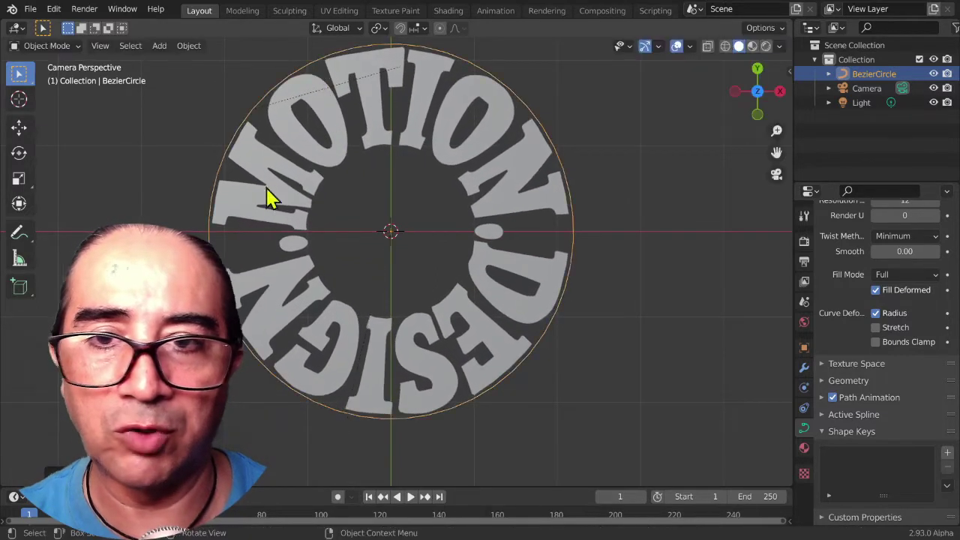
key("r")
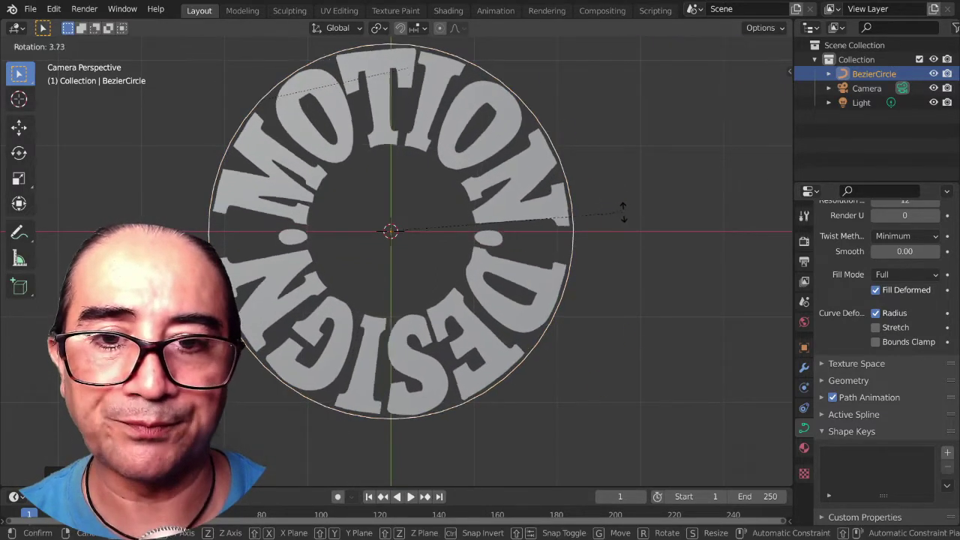
left_click(629, 211)
key("r")
left_click(555, 261)
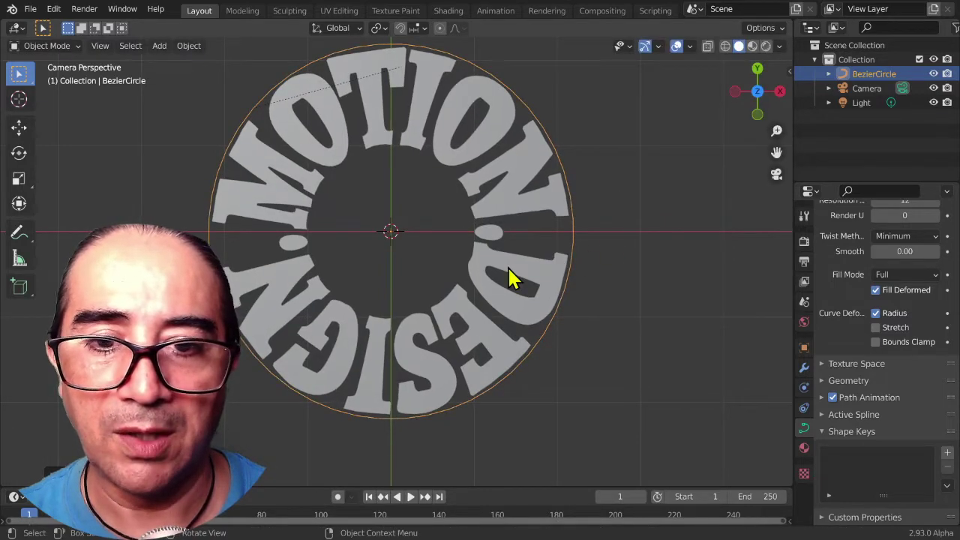
Step: Nudge the MOTION.DESIGN. text slightly so it wraps evenly around the circle
left_click(510, 280)
key("g")
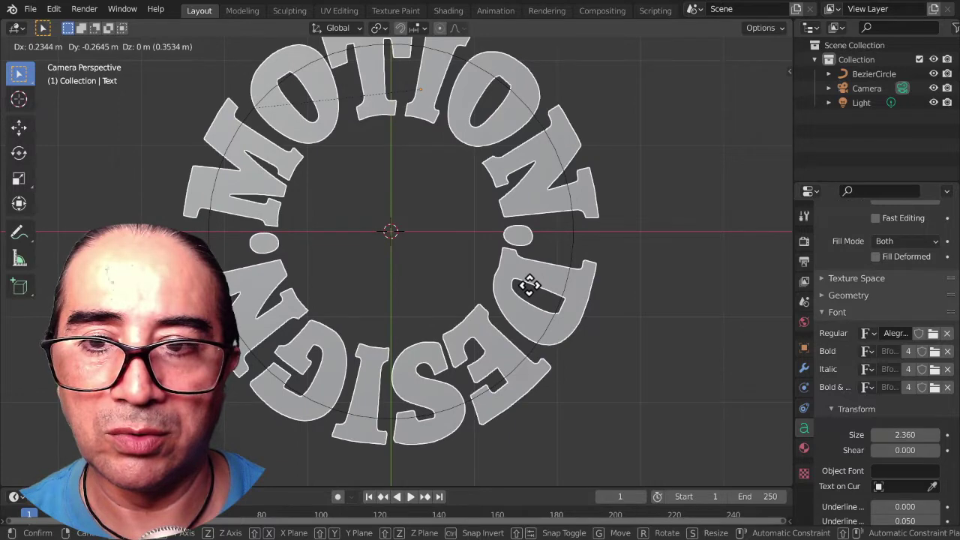
left_click(518, 279)
scroll(420, 242, "down", 3)
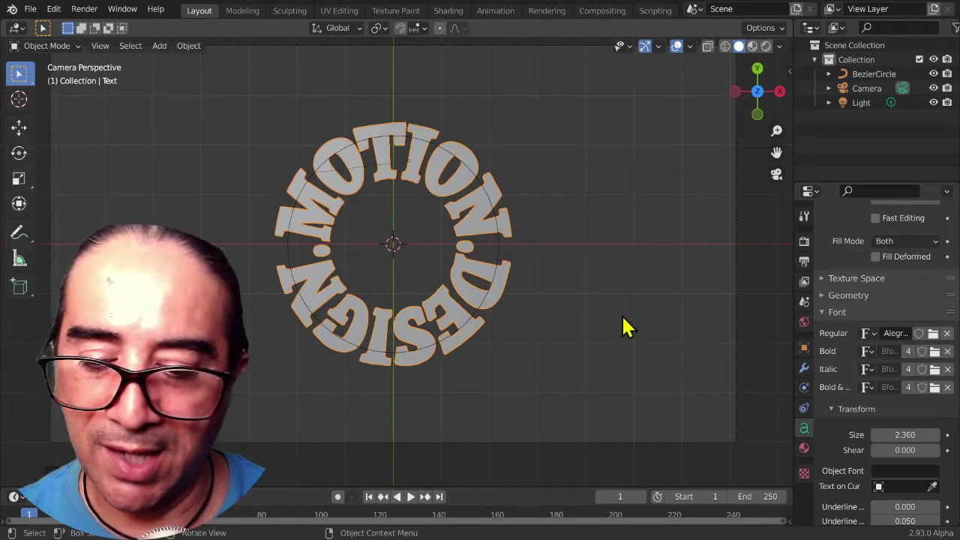
left_click(489, 196)
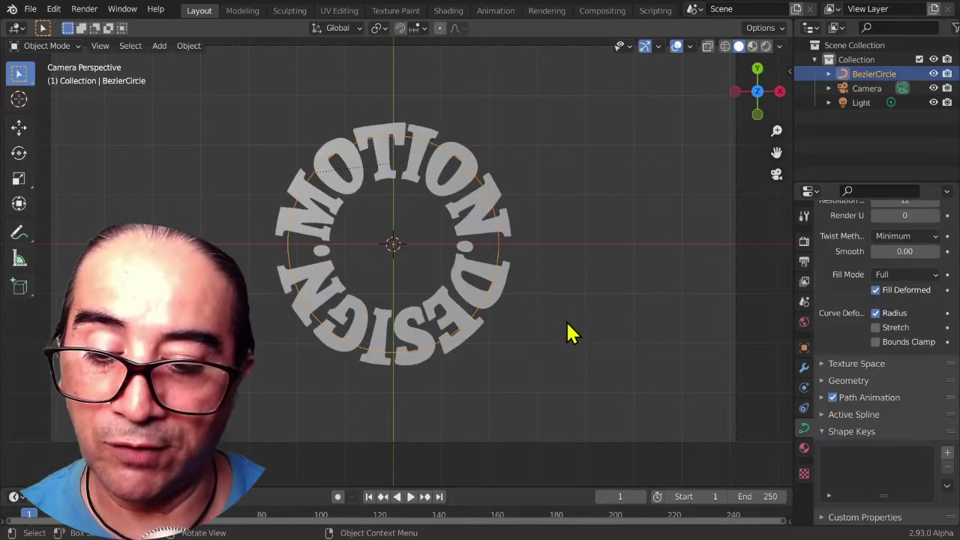
Step: Duplicate the Bezier circle and scale the copy to about 0.68 inside the ring
key("shift+d")
key("s")
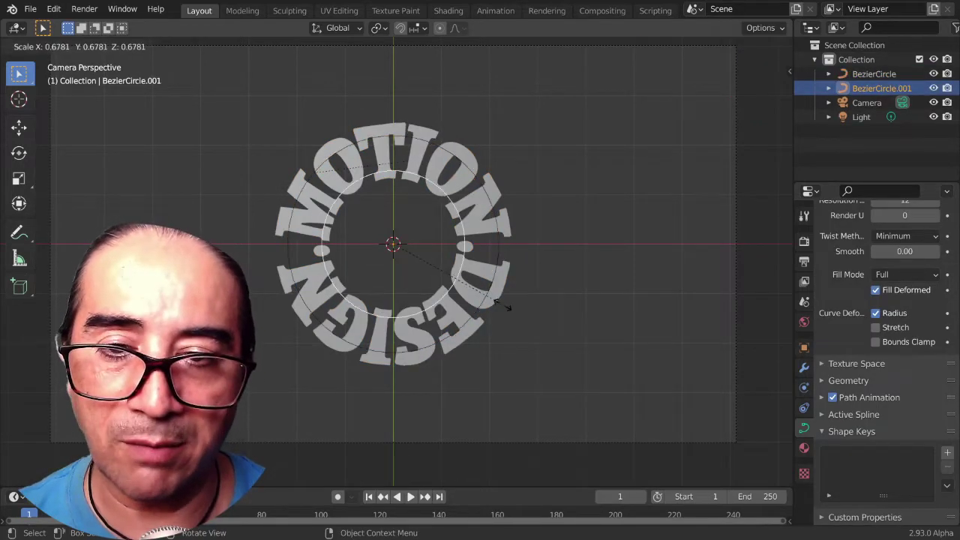
left_click(492, 306)
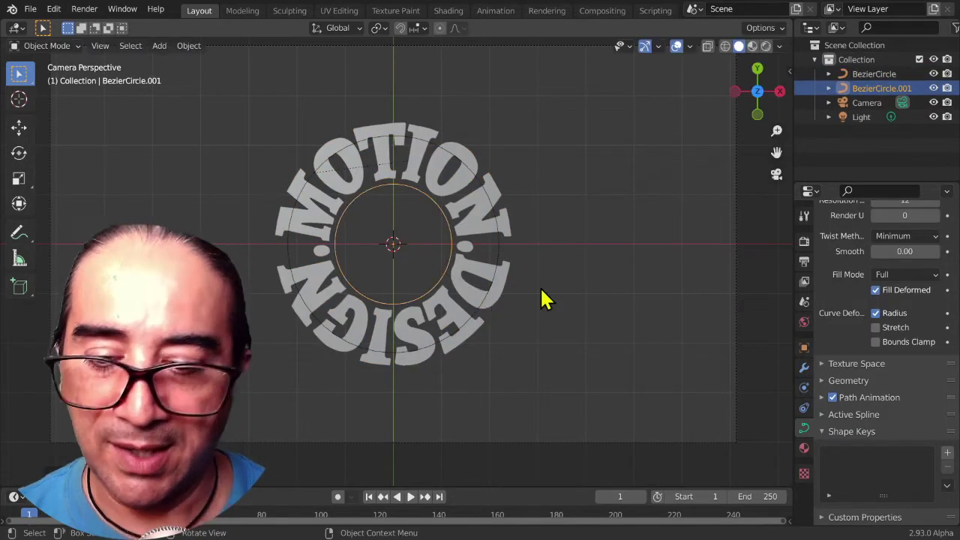
scroll(546, 300, "down", 1)
Step: Add a new text object made of a long row of dots, selected together with the inner circle
key("shift+a")
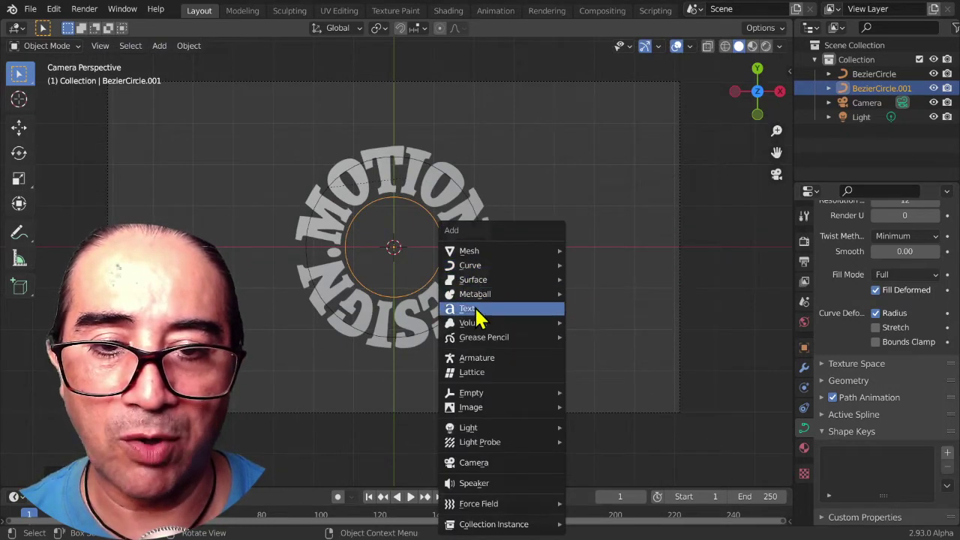
left_click(474, 309)
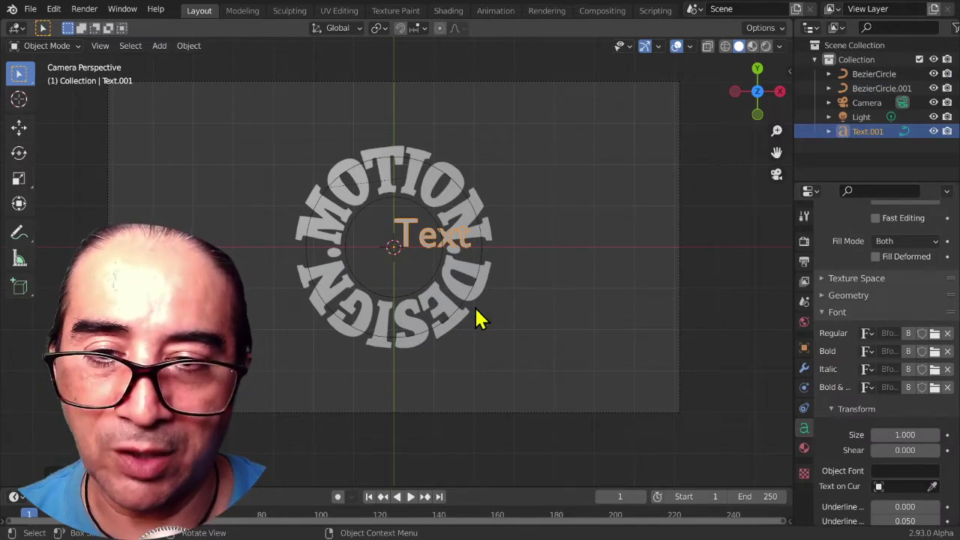
key("Tab")
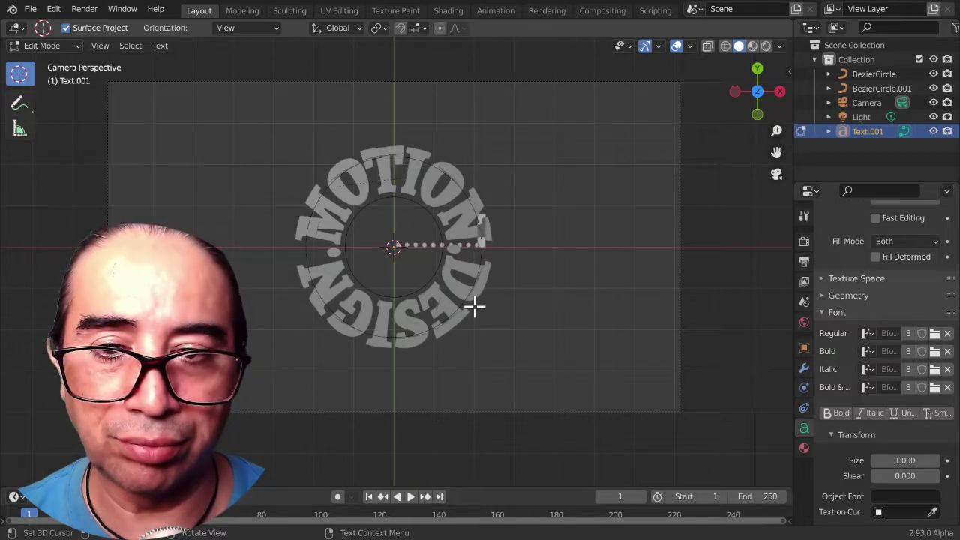
key("Tab")
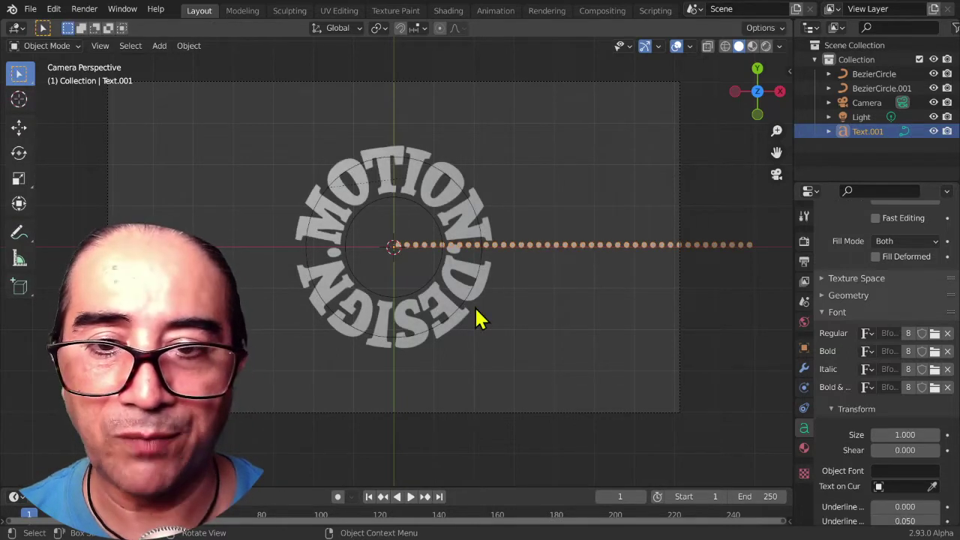
scroll(480, 319, "up", 2)
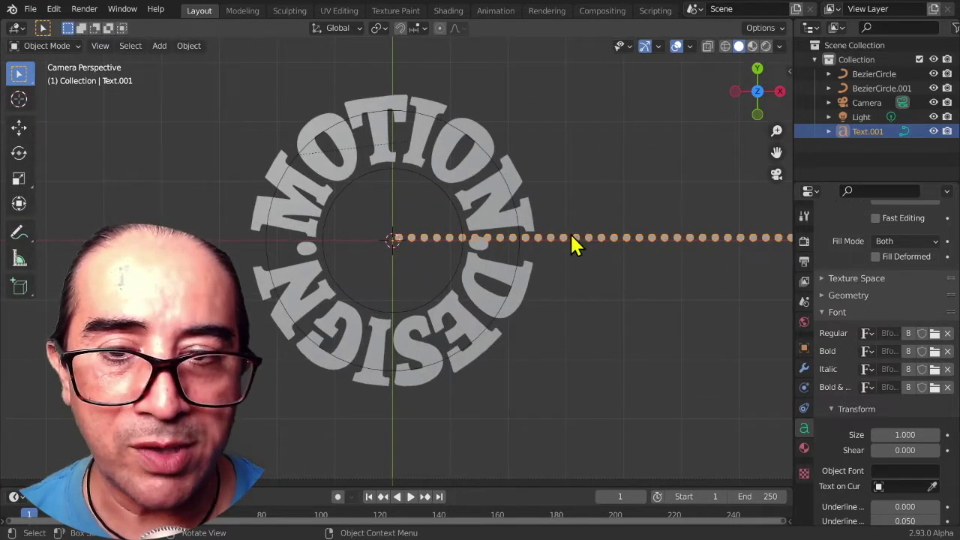
scroll(573, 240, "up", 2)
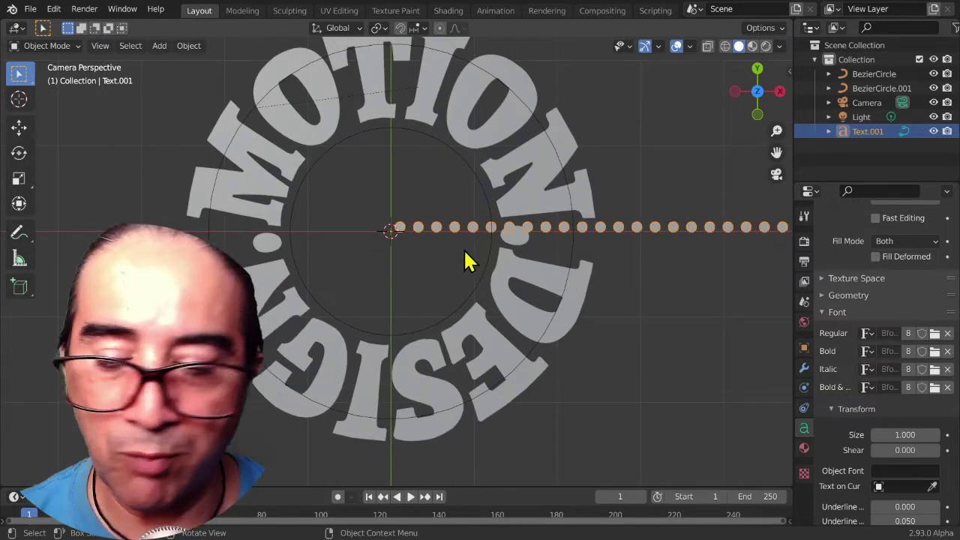
left_click(486, 279, "shift")
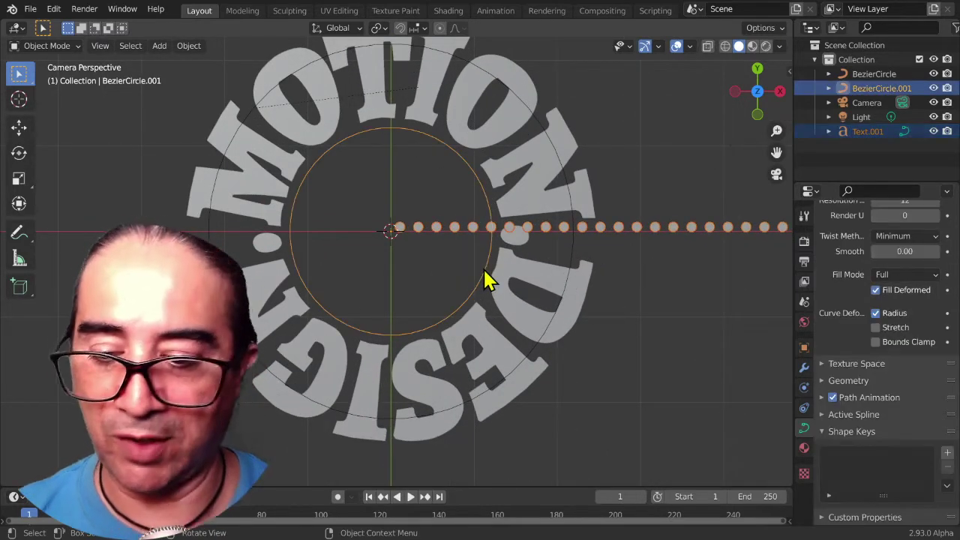
Step: Parent the dot text to the inner circle so the dots wrap around it
key("ctrl+p")
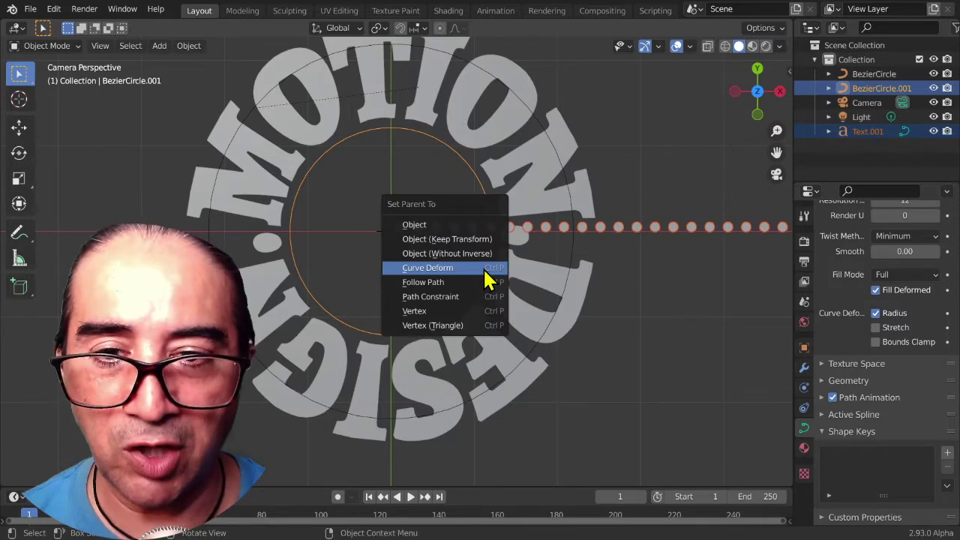
left_click(486, 279)
scroll(484, 277, "down", 2)
scroll(480, 282, "down", 1)
scroll(450, 338, "down", 1)
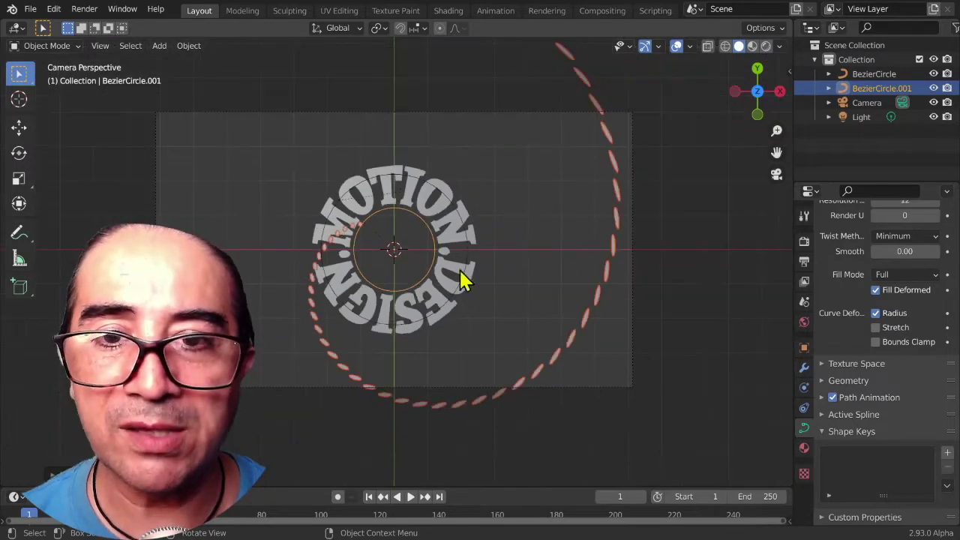
scroll(463, 268, "down", 4)
scroll(514, 330, "up", 4)
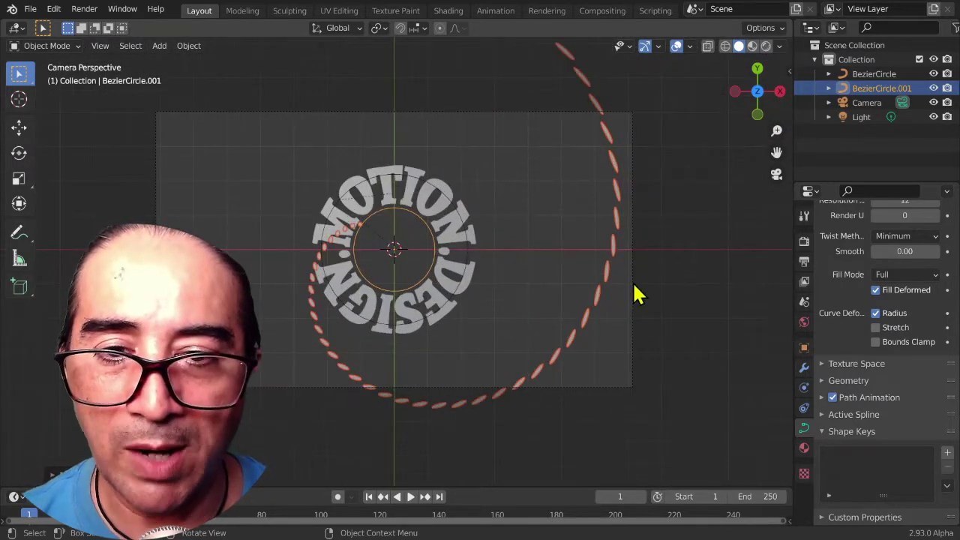
Step: Rotate the ring of dots in two turns to align it inside the lettering
key("g")
key("Escape")
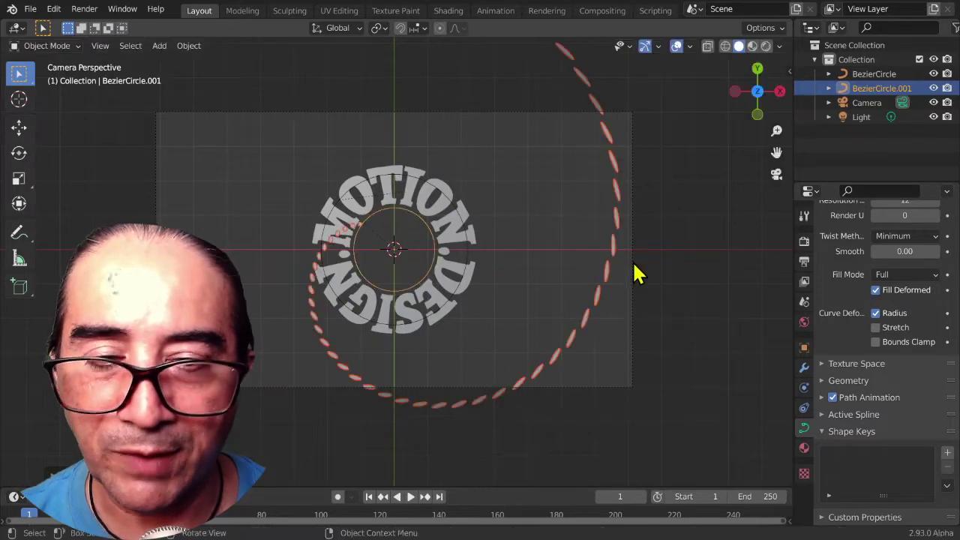
left_click(630, 235)
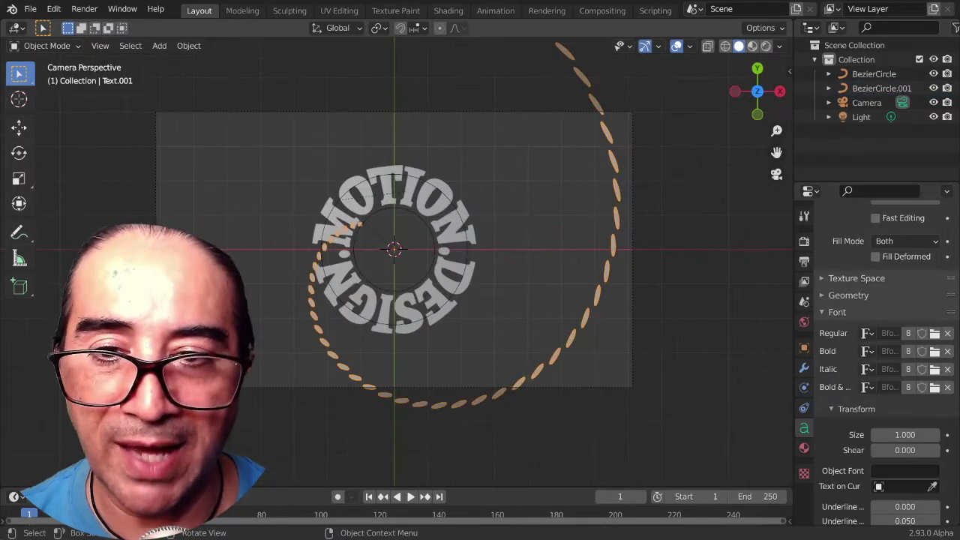
key("r")
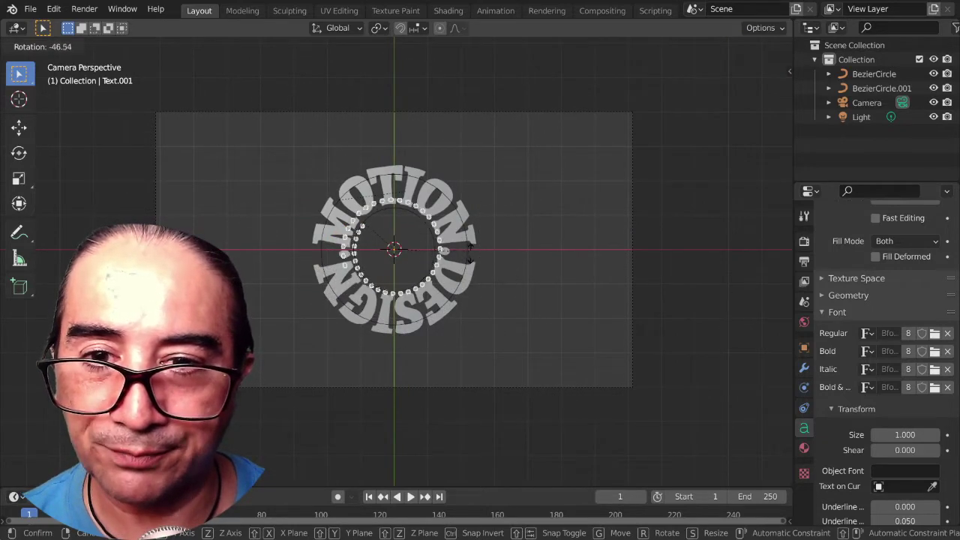
left_click(477, 259)
scroll(499, 319, "up", 2)
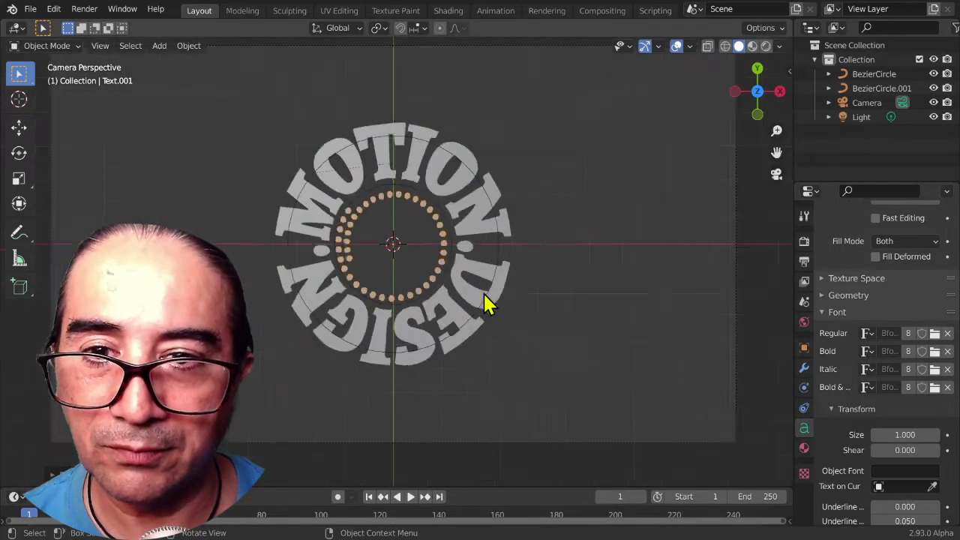
scroll(487, 302, "up", 2)
scroll(483, 272, "up", 2)
scroll(611, 386, "down", 1)
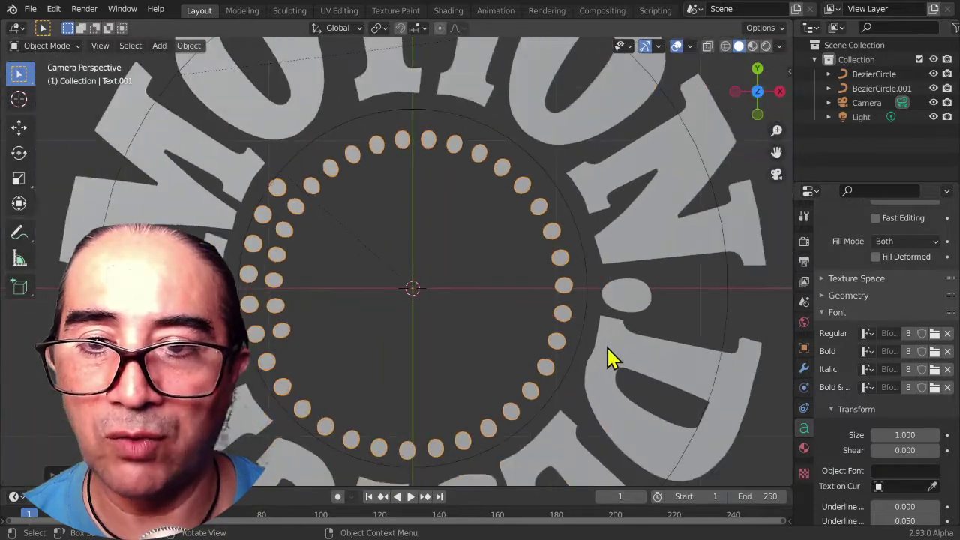
key("r")
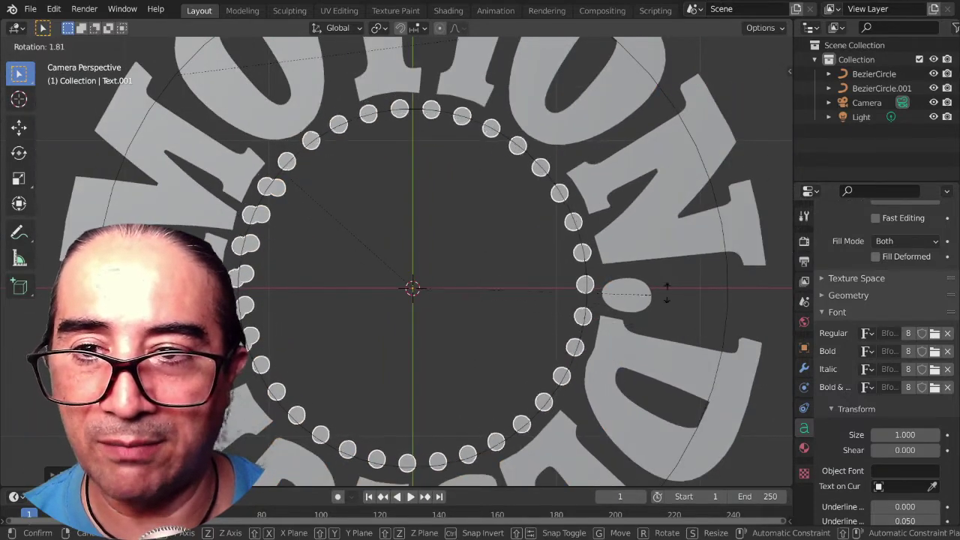
left_click(641, 248)
Step: Scale the dot ring slightly smaller and zoom out to see the whole text ring
key("r")
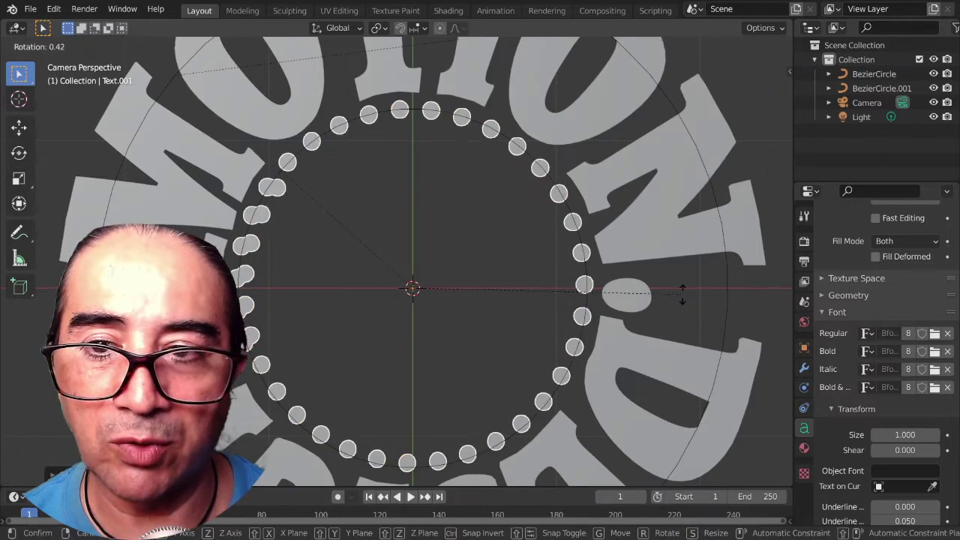
right_click(683, 302)
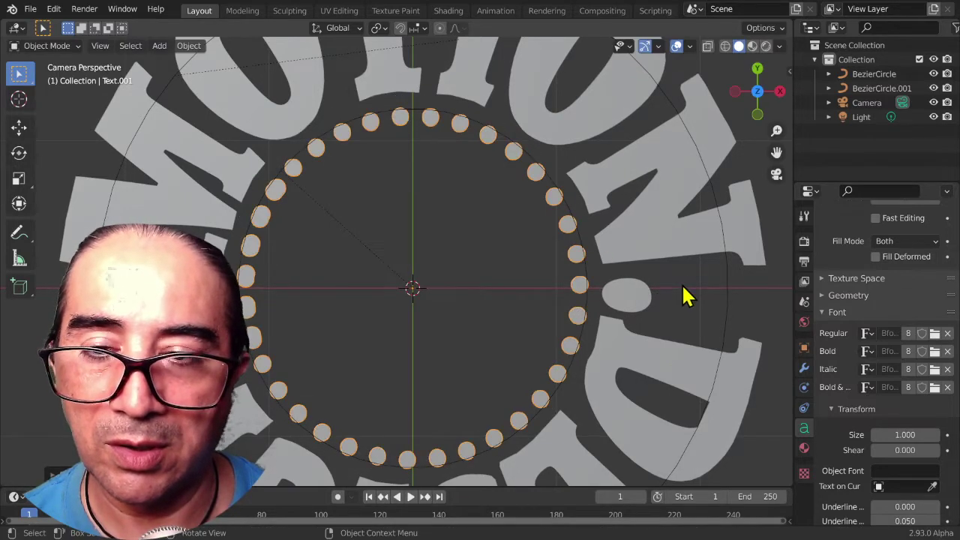
key("r")
right_click(682, 291)
key("s")
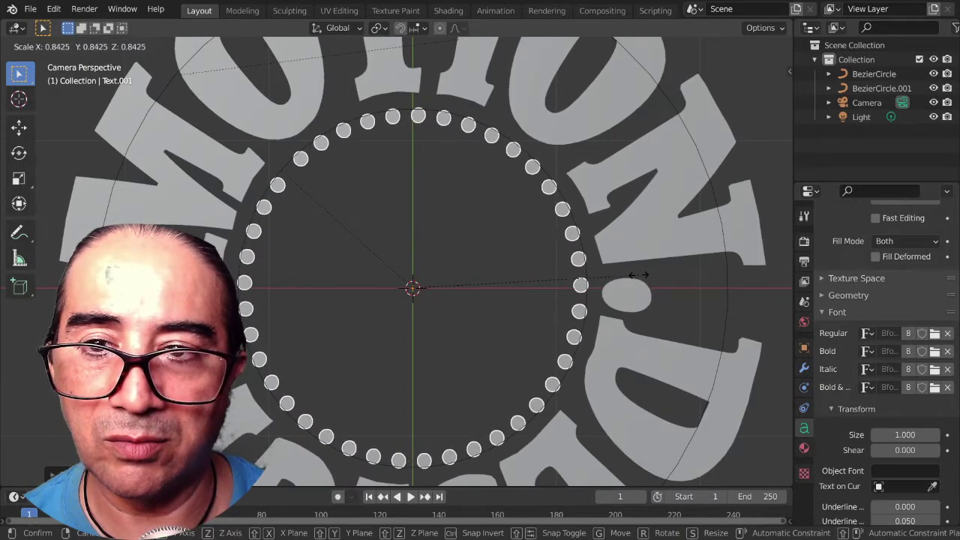
left_click(658, 274)
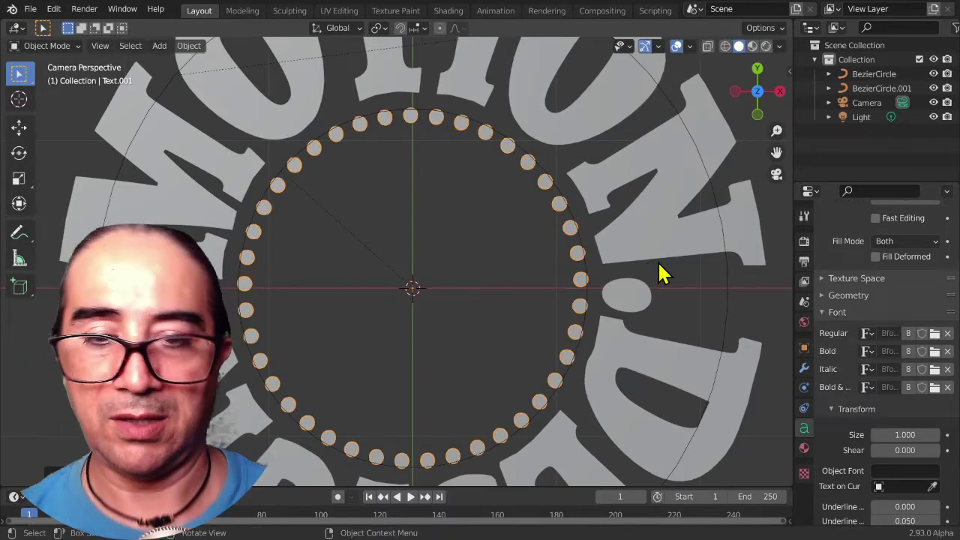
scroll(660, 273, "down", 3)
scroll(649, 270, "down", 3)
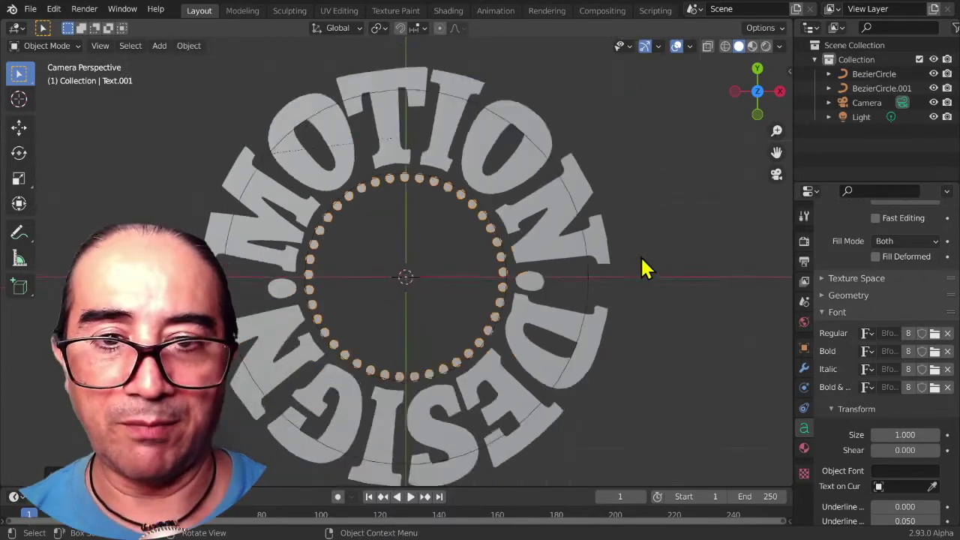
scroll(645, 269, "down", 2)
Step: Duplicate the inner circle curve and scale the copy outward beyond the lettering
left_click(477, 284)
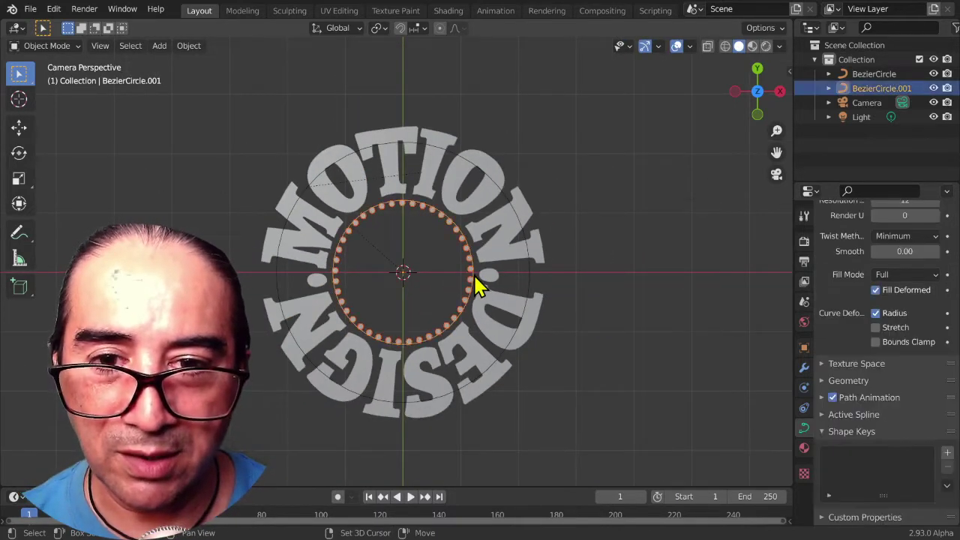
key("shift+d")
key("s")
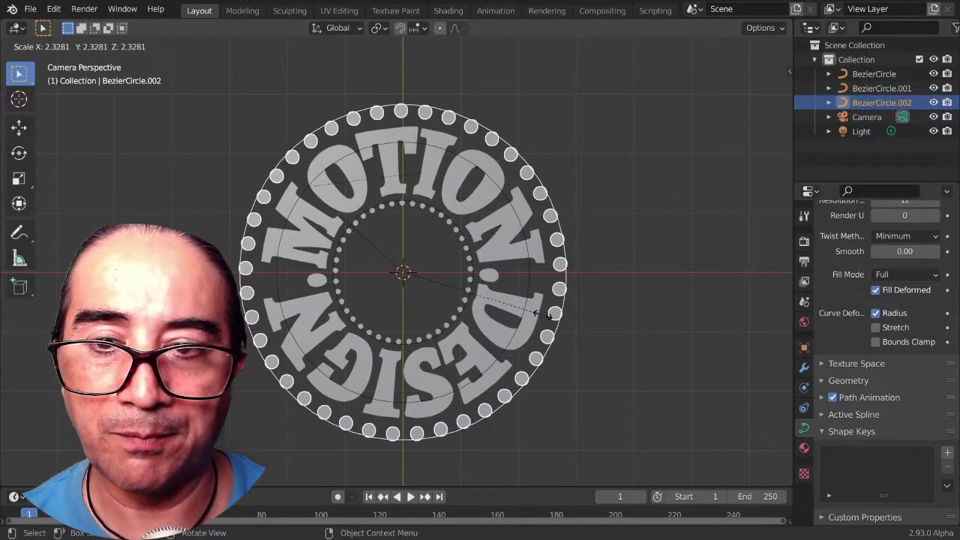
left_click(552, 315)
Step: Shrink the outer ring's dots and edit its dot string until the circle closes
left_click(562, 276)
key("s")
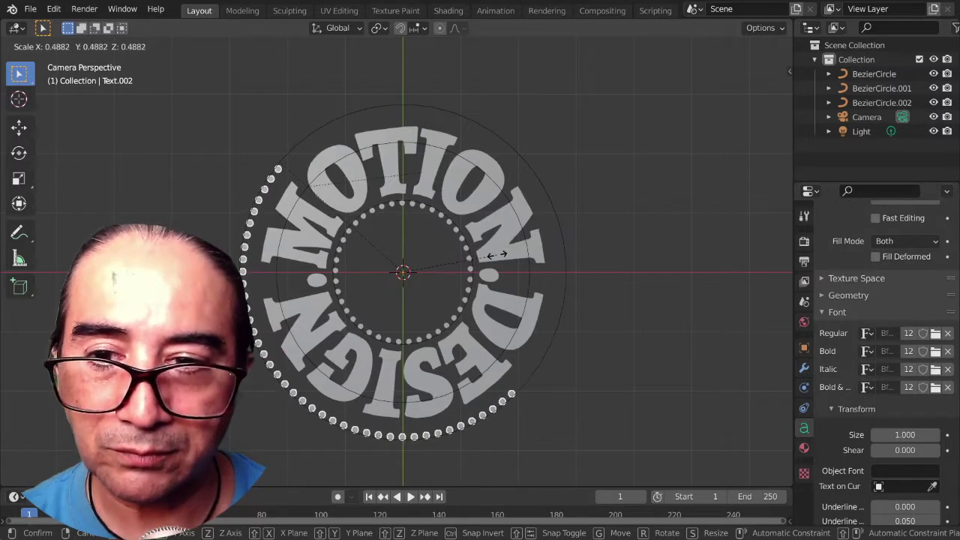
left_click(473, 264)
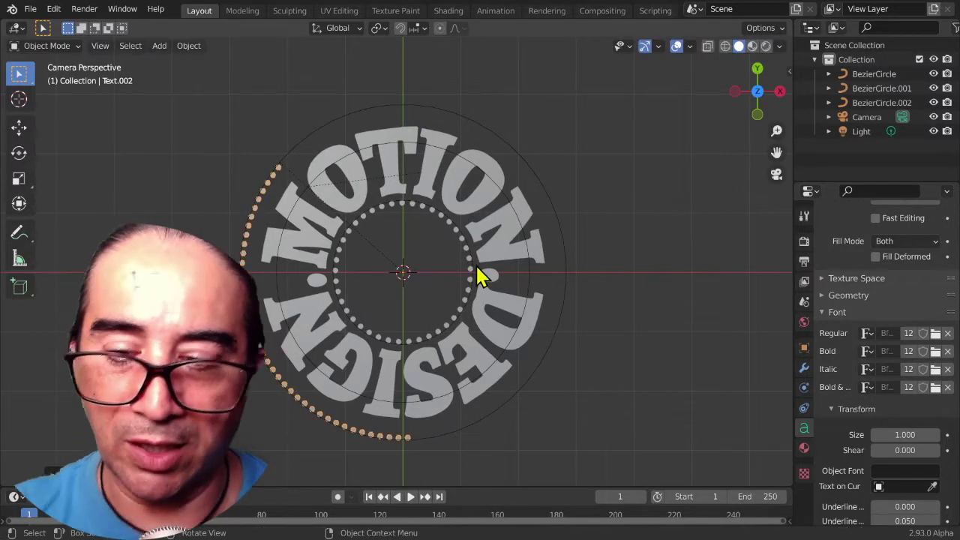
key("Tab")
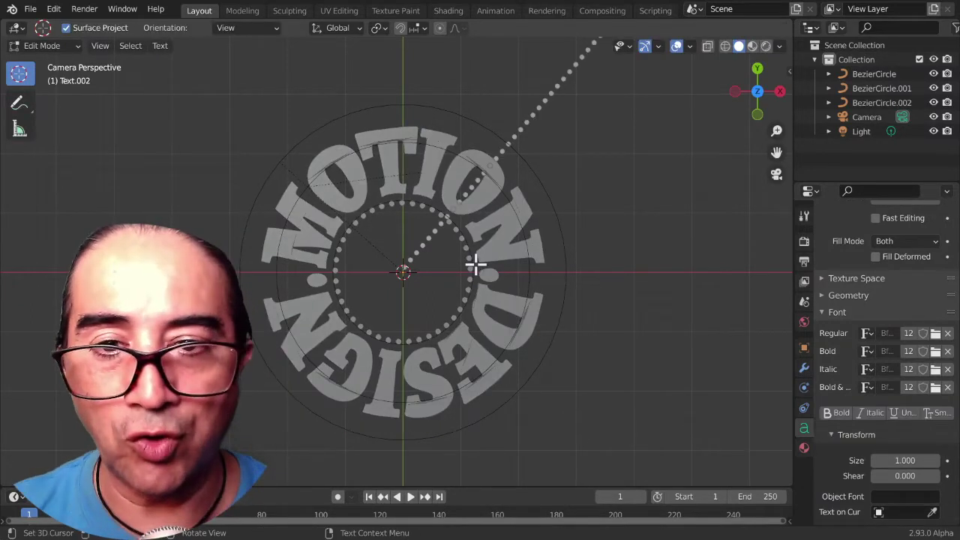
key("Tab")
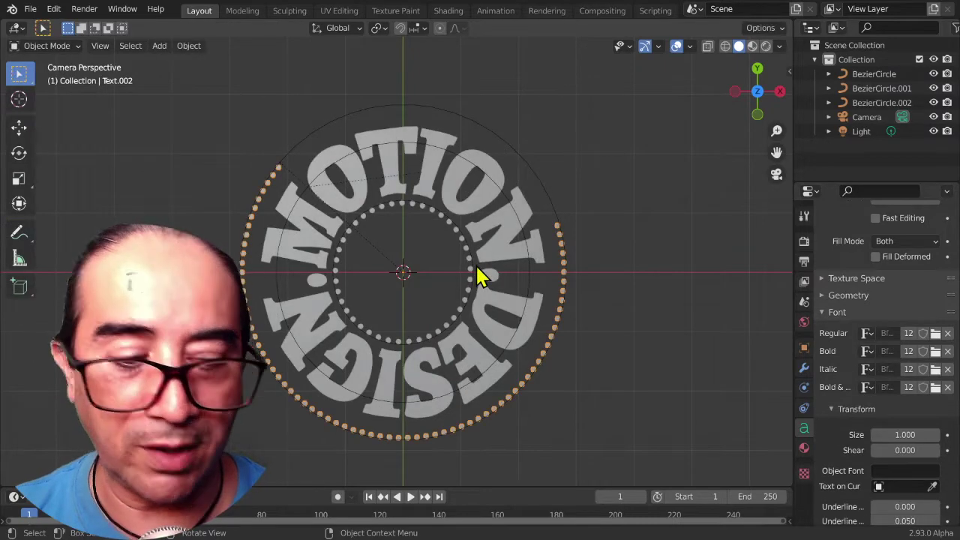
key("Tab")
key("Tab")
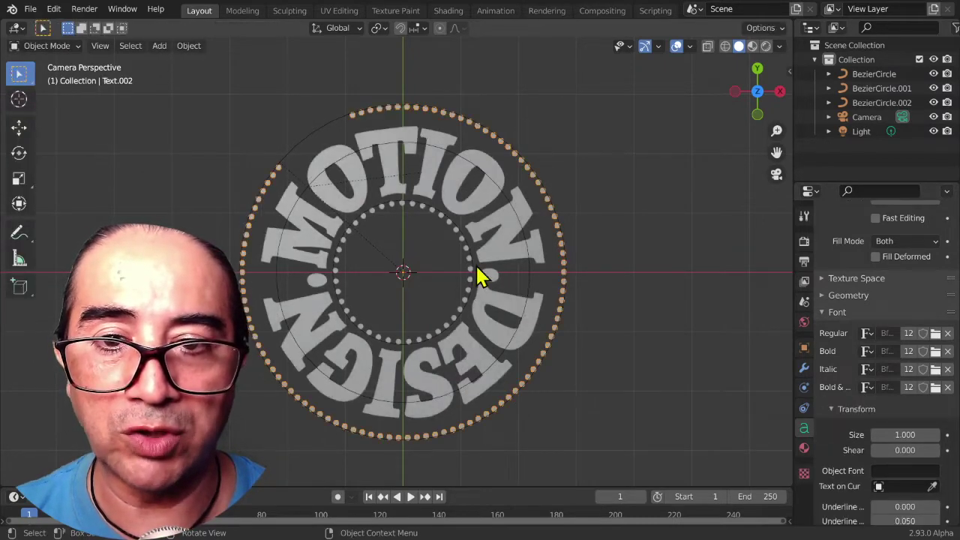
Step: Adjust the outer dot string once more, then zoom and orbit around the logo
scroll(488, 263, "down", 8)
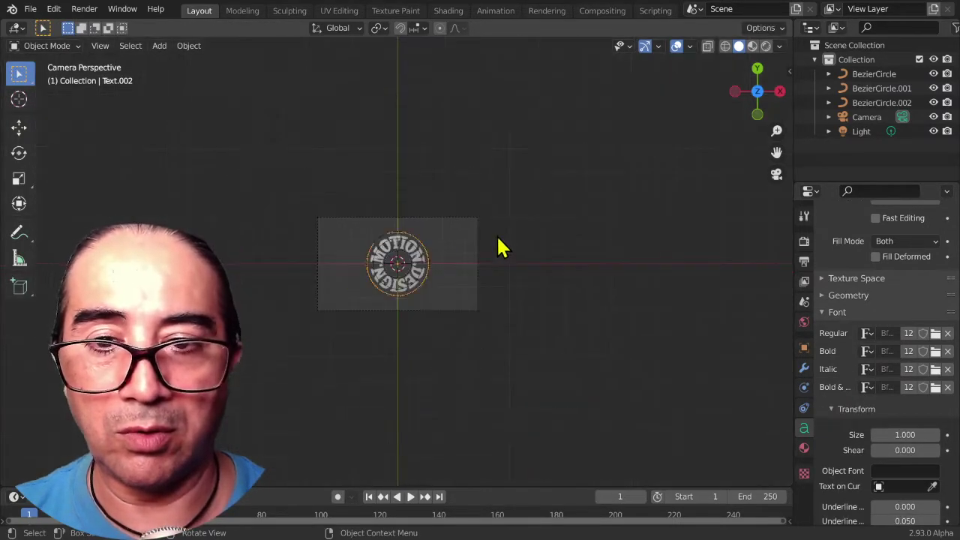
key("Tab")
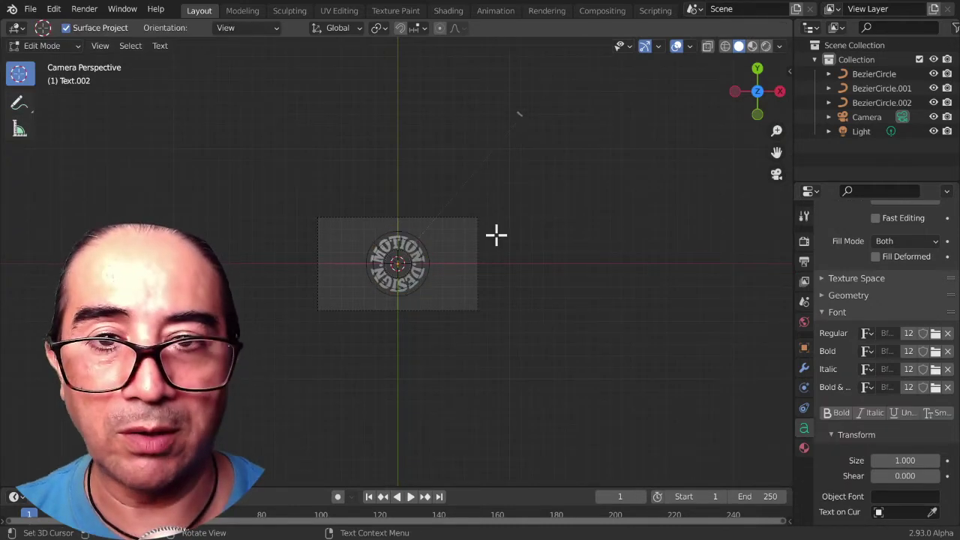
key("Tab")
scroll(492, 247, "up", 3)
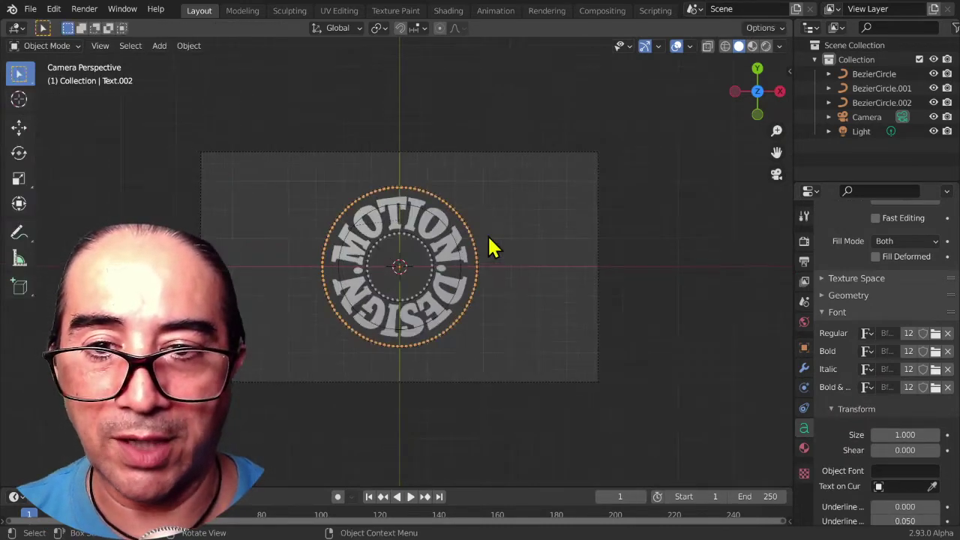
scroll(490, 247, "up", 4)
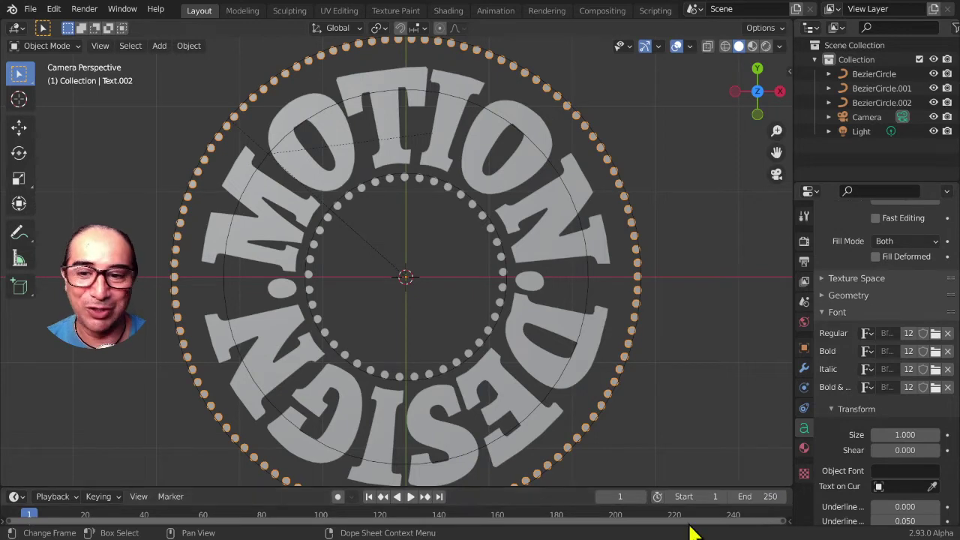
mouse_move(461, 396)
middle_mouse_down()
mouse_move(472, 384)
mouse_move(461, 307)
mouse_move(452, 371)
middle_mouse_up()
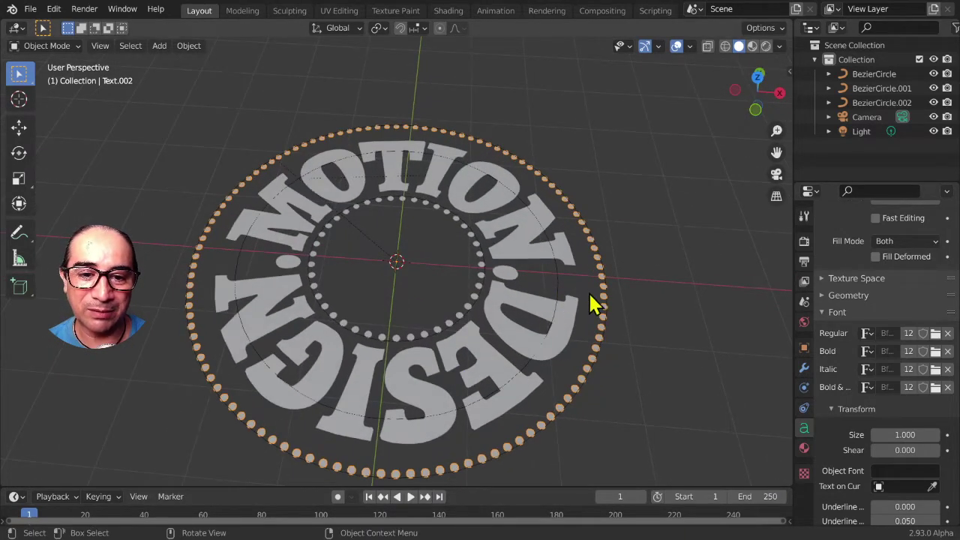
Step: In top view, scale the outer dot ring's circle down to 0.9276
key("KP_7")
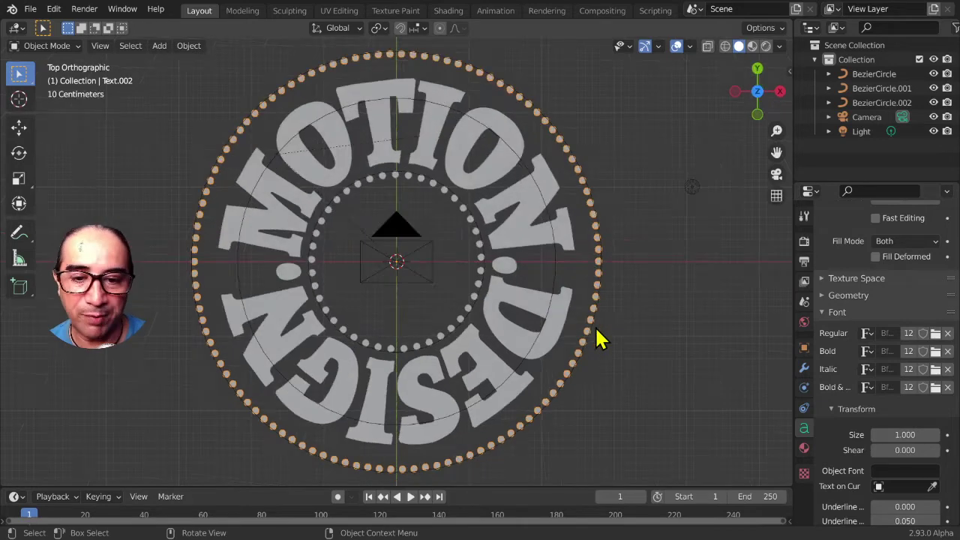
left_click(611, 279)
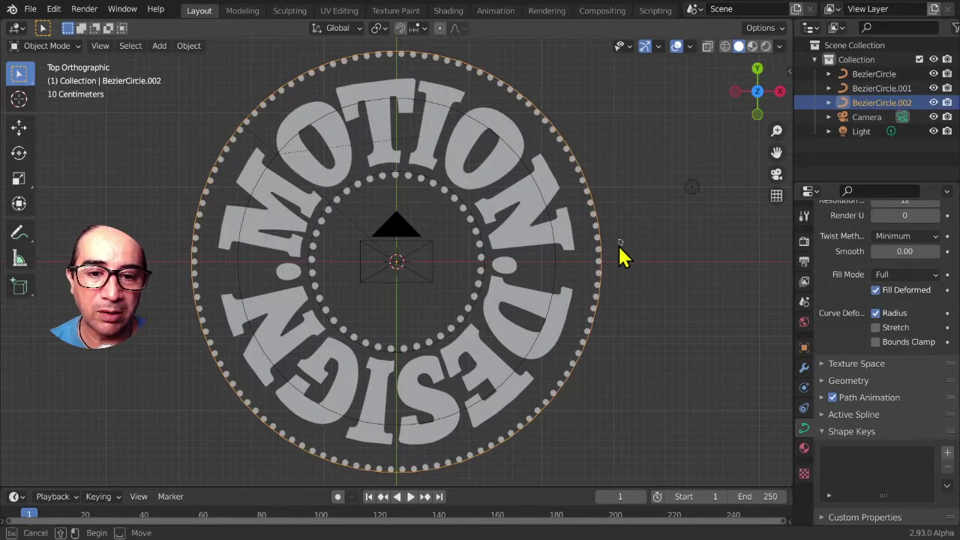
left_click(603, 263)
left_click(614, 266)
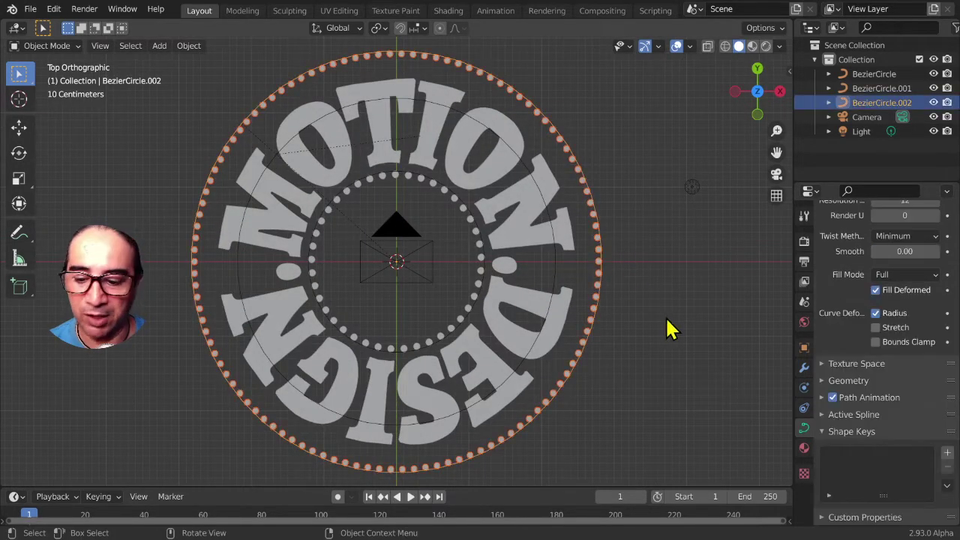
key("s")
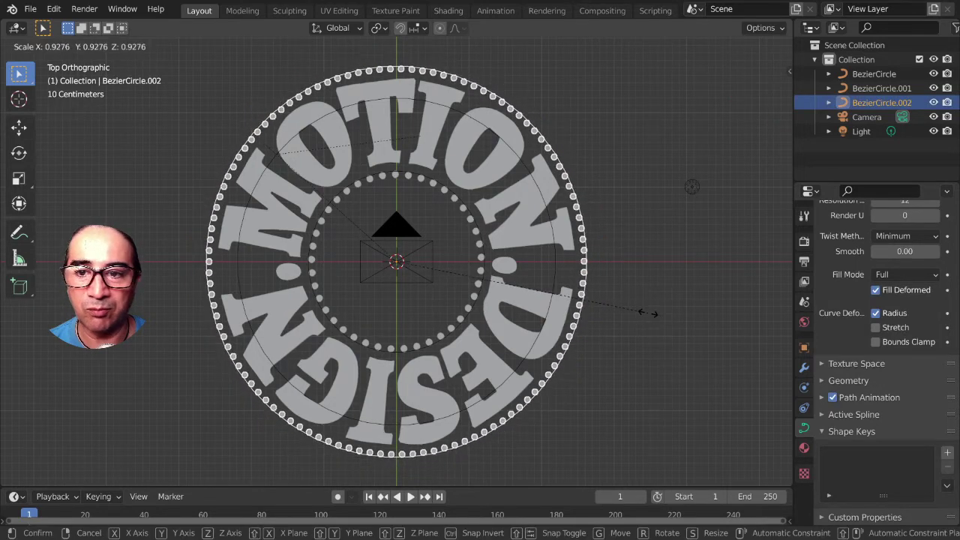
left_click(651, 324)
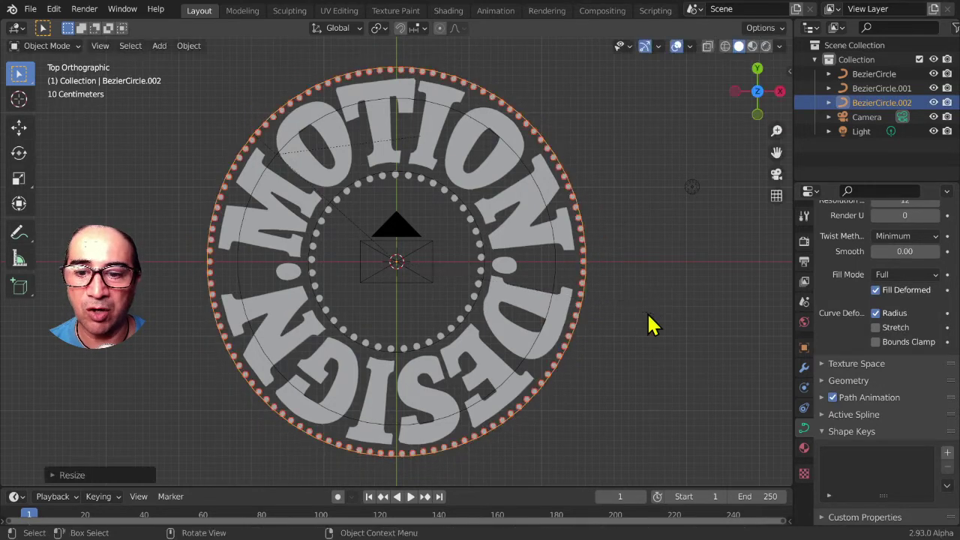
Step: Scale the inner dot ring's circle up to 1.0511 and orbit to an angled view
left_click(480, 269)
left_click(518, 285)
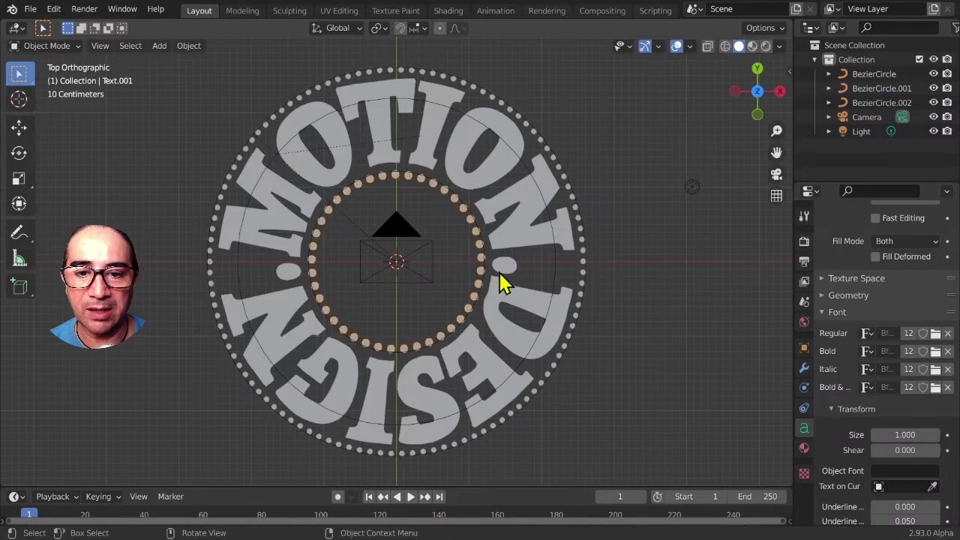
left_click(488, 262)
key("s")
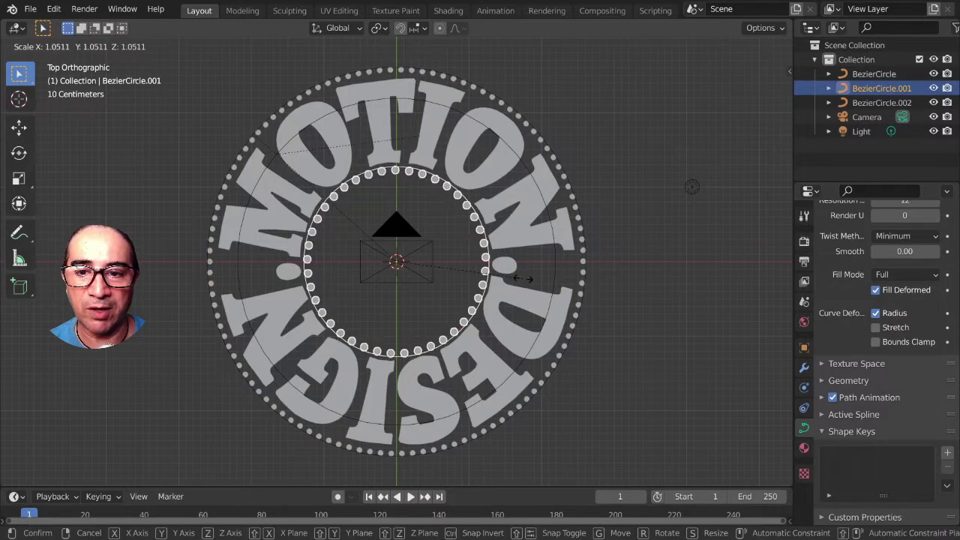
left_click(524, 278)
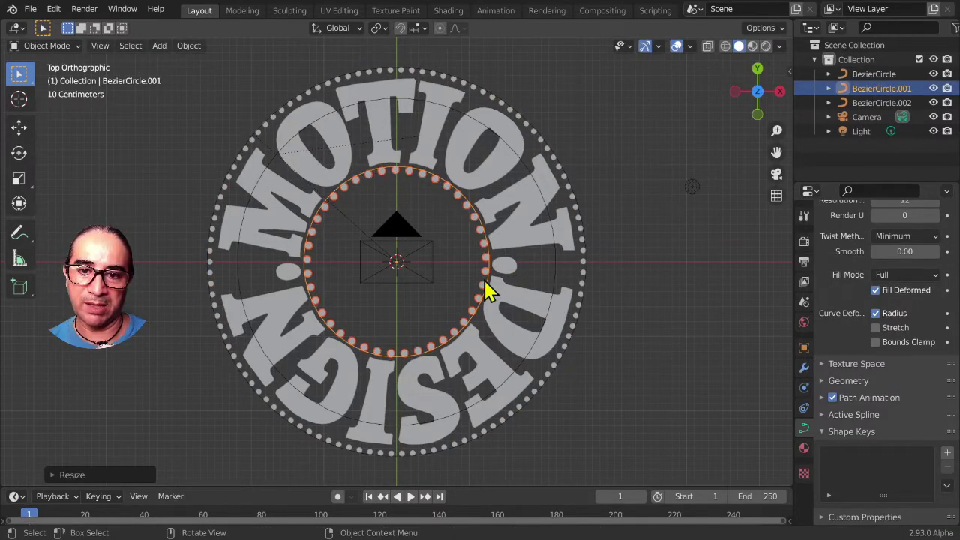
scroll(488, 291, "down", 2)
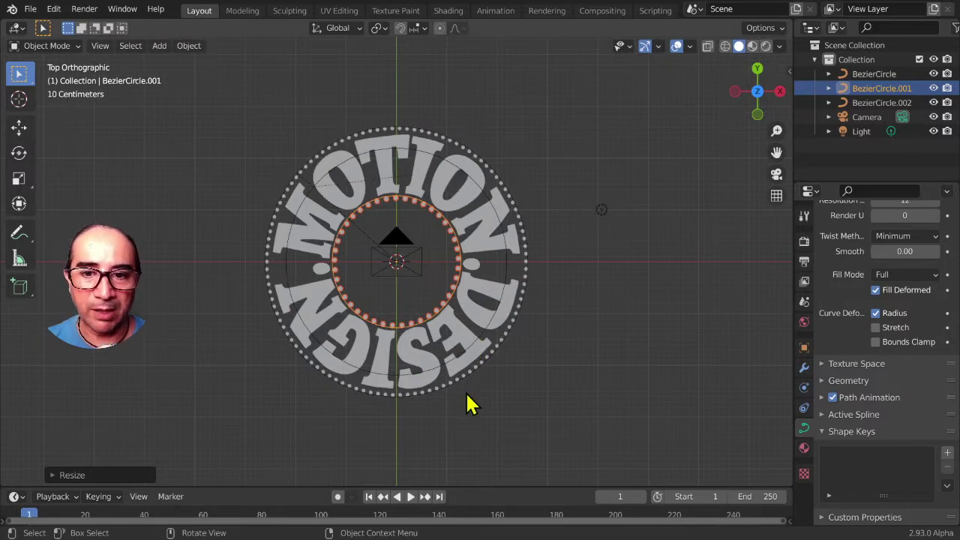
middle_click_drag(468, 400, 457, 368)
key("Tab")
key("Tab")
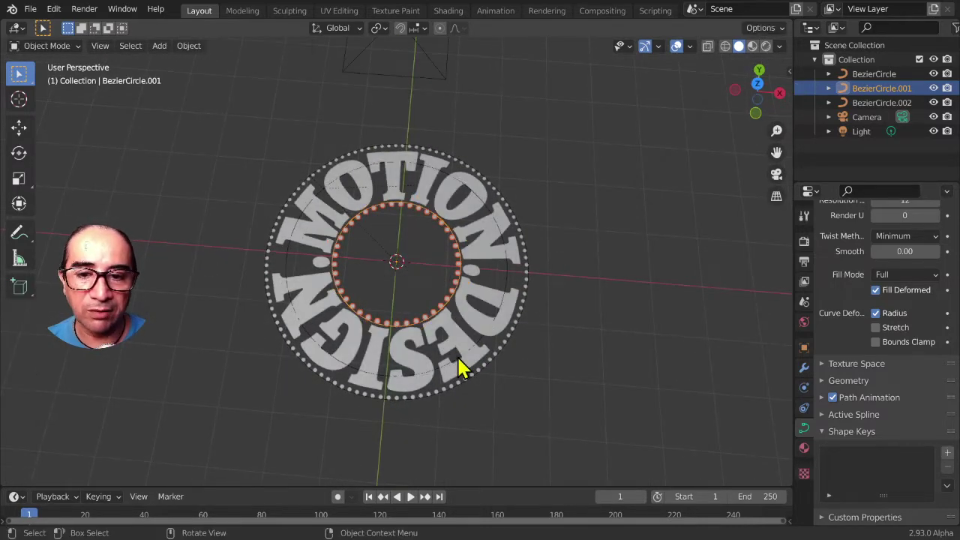
Step: Replace the inner ring's dots with the dash string '--------------------'
left_click(417, 329)
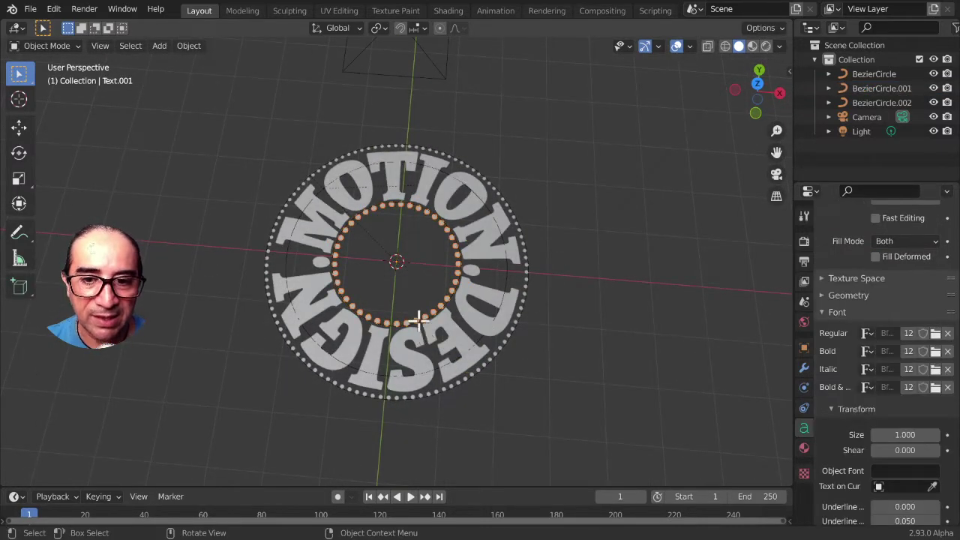
key("Tab")
key("BackSpace")
key("BackSpace")
key("BackSpace")
key("BackSpace")
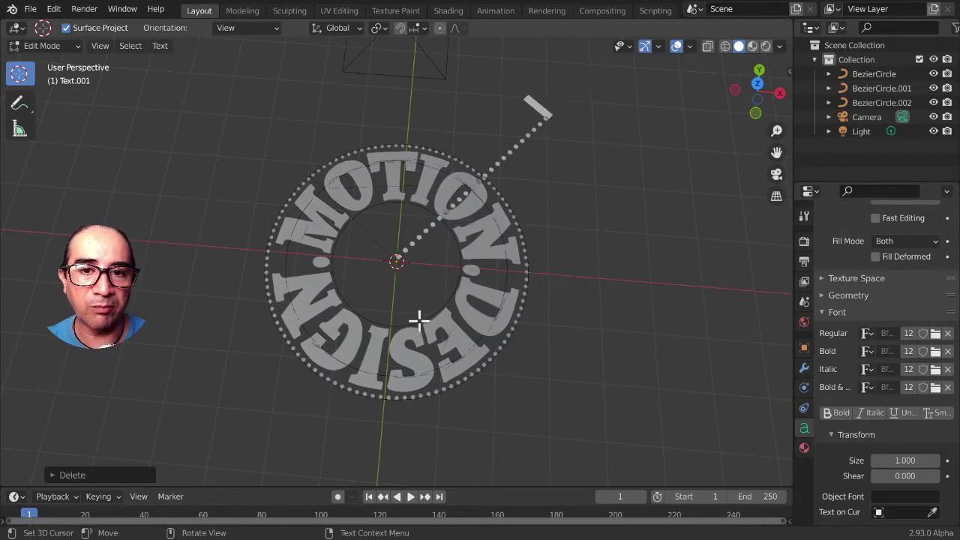
key("BackSpace")
key("BackSpace")
key("BackSpace")
key("BackSpace")
key("BackSpace")
key("BackSpace")
type("--")
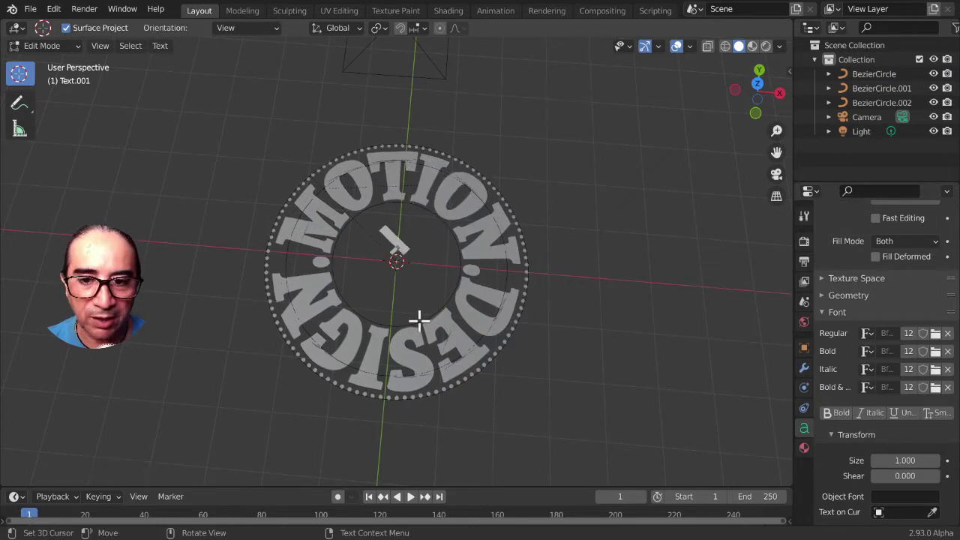
type("------------------")
key("Tab")
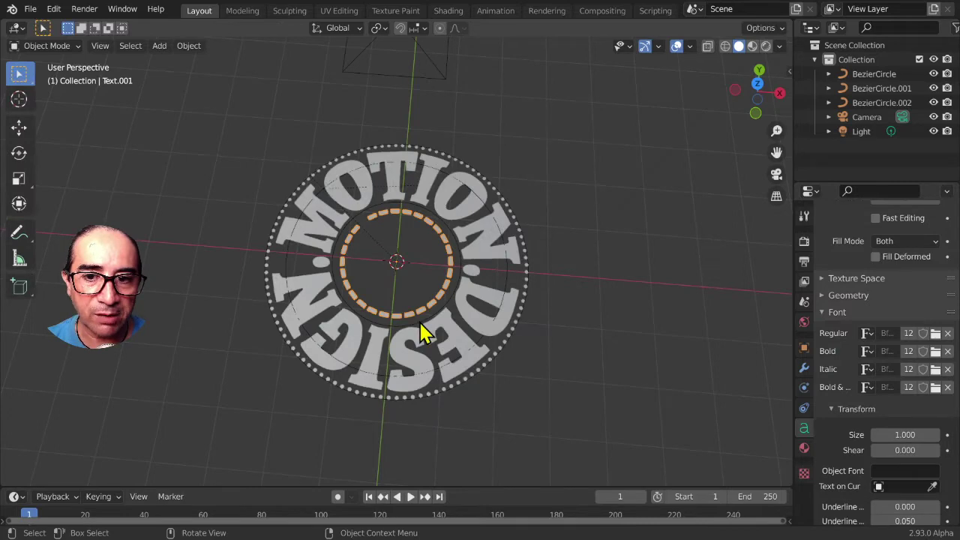
key("Tab")
key("Tab")
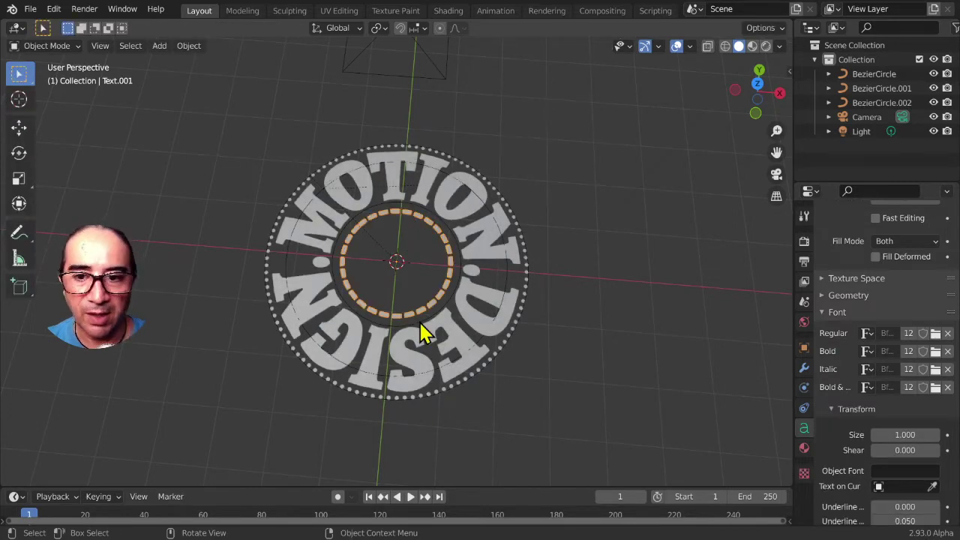
scroll(409, 319, "up", 3)
scroll(406, 306, "up", 2)
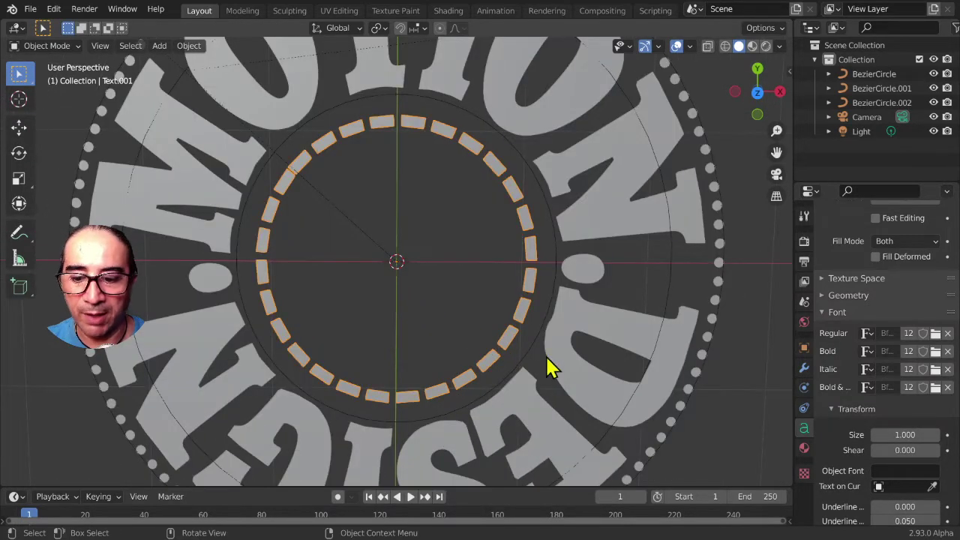
Step: Scale the dashed ring down to 0.9870 and view the logo through the scene camera
key("s")
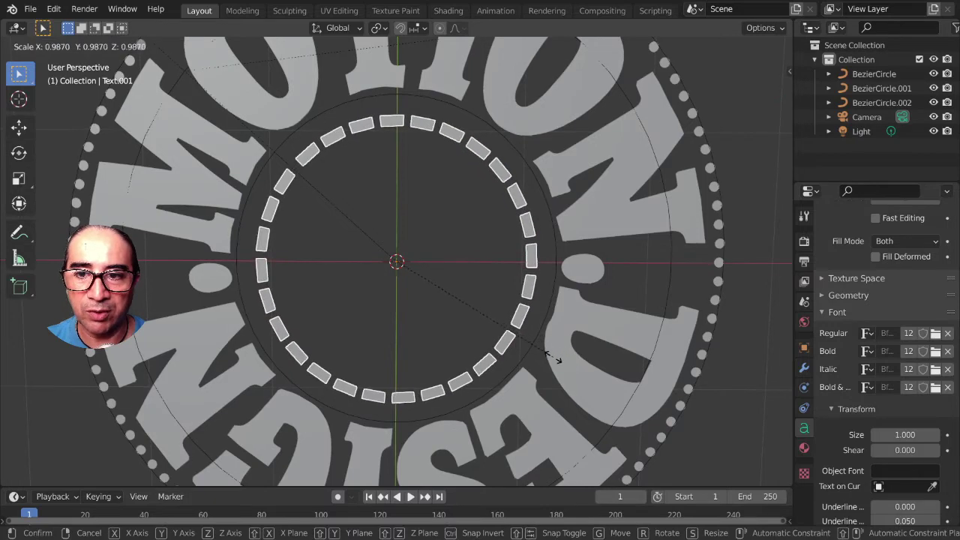
left_click(562, 353)
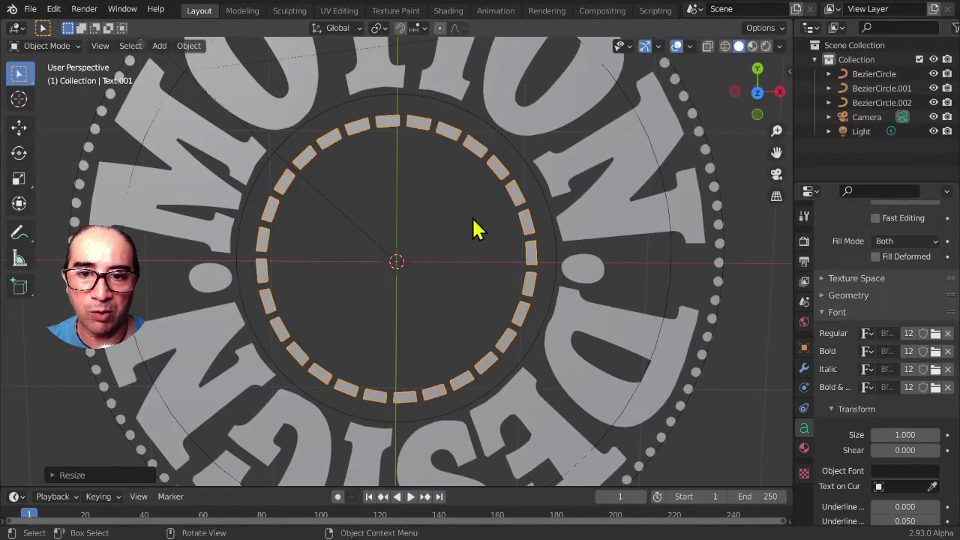
scroll(492, 300, "down", 6)
mouse_move(500, 321)
middle_mouse_down()
mouse_move(440, 428)
mouse_move(418, 339)
mouse_move(409, 416)
middle_mouse_up()
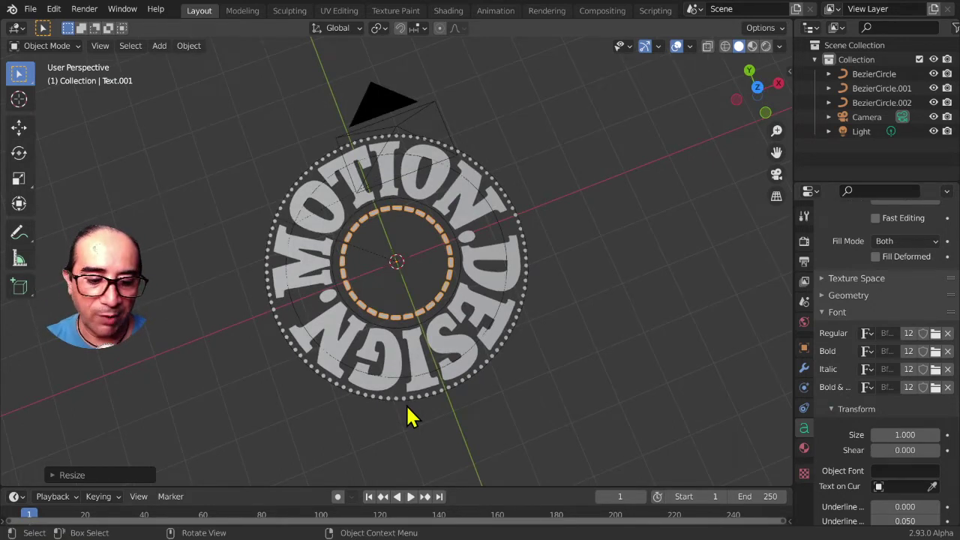
key("KP_0")
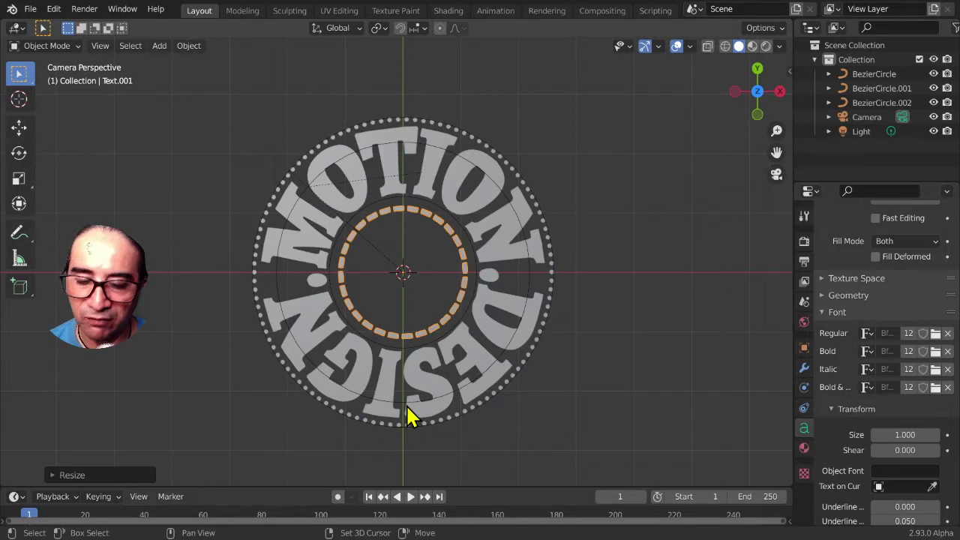
Step: Add a new text object and change its text to 'Plop'
key("shift+a")
left_click(345, 315)
key("Tab")
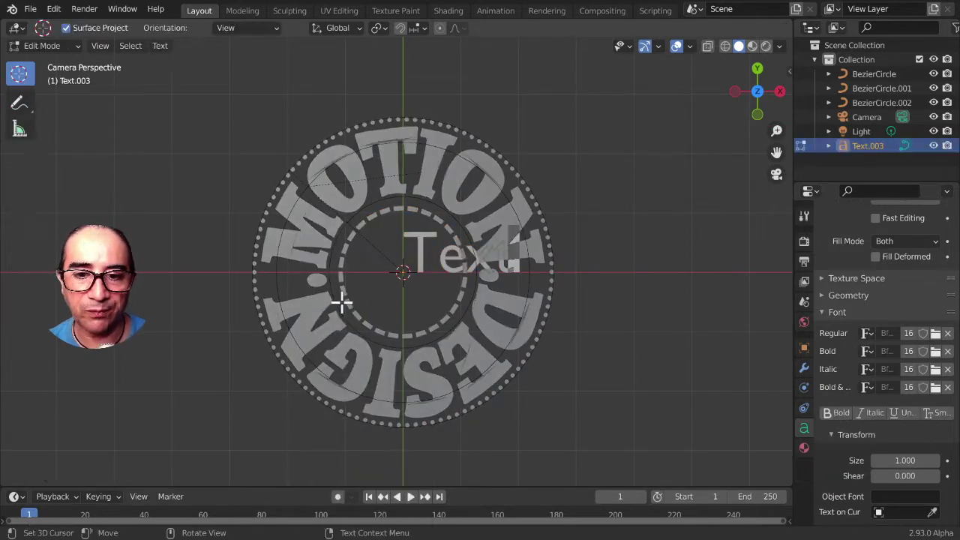
key("BackSpace")
key("BackSpace")
key("BackSpace")
key("BackSpace")
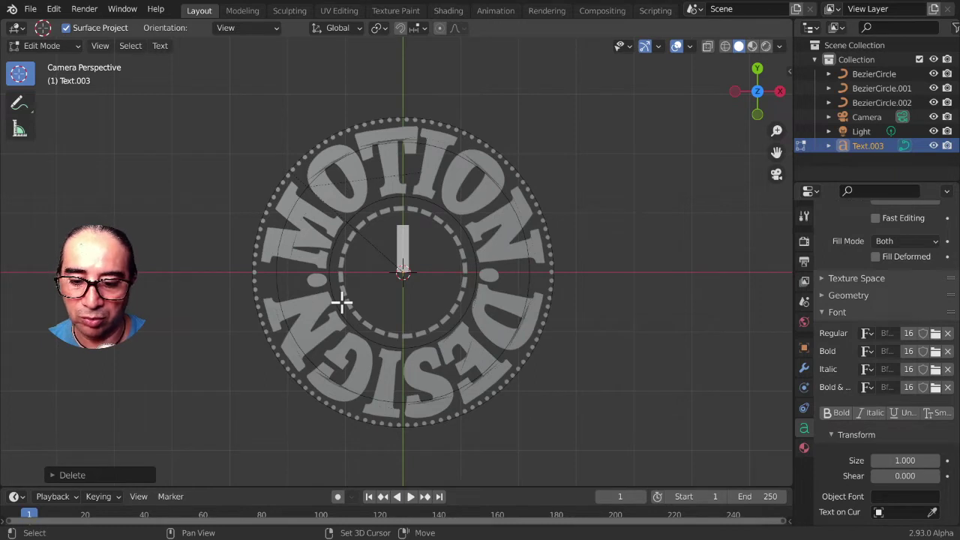
type("PL")
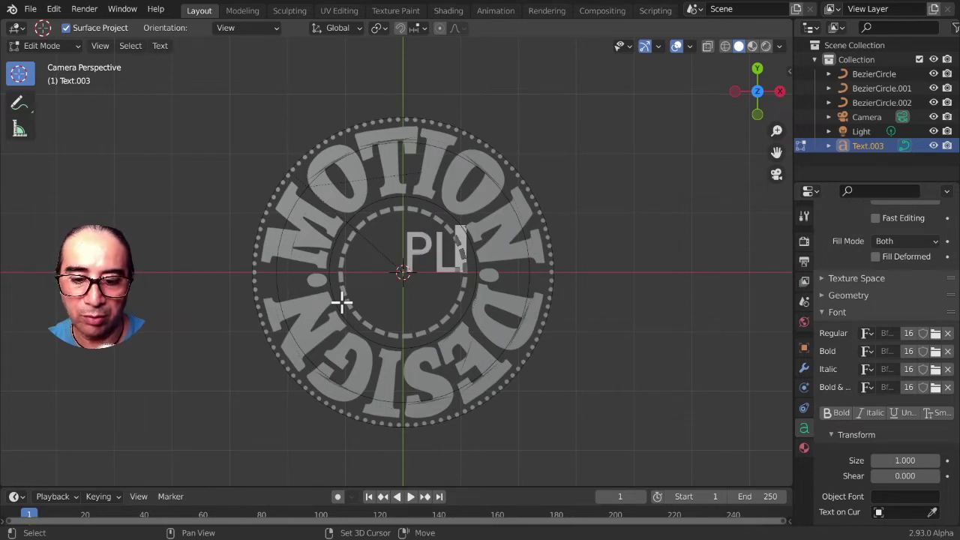
type("C")
key("BackSpace")
key("BackSpace")
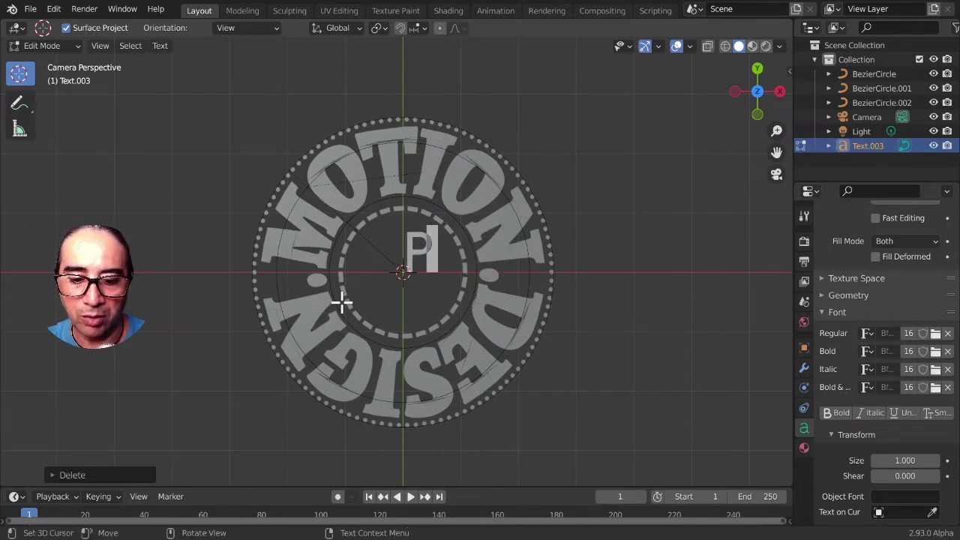
type("lop")
key("Tab")
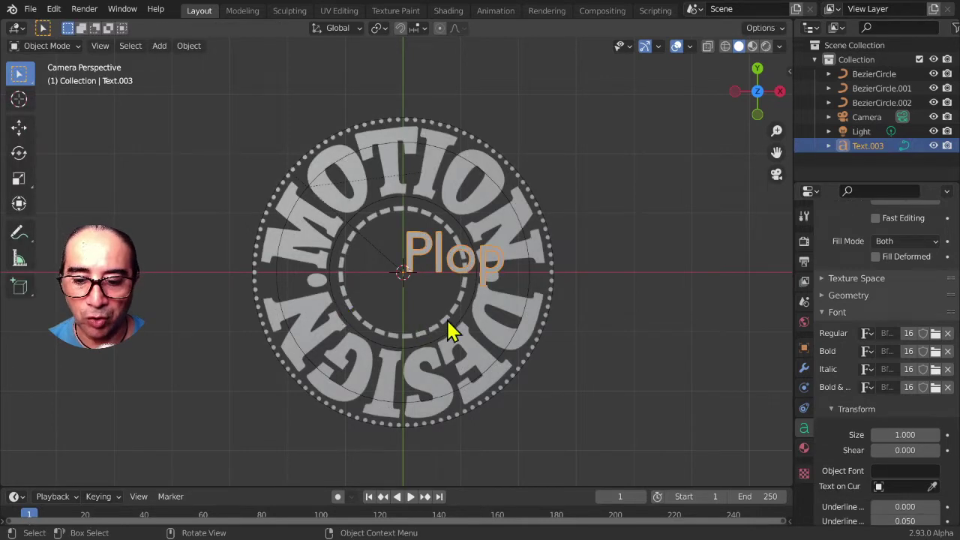
Step: Move the Plop text into the logo centre and widen the Properties panel
key("g")
left_click(443, 333)
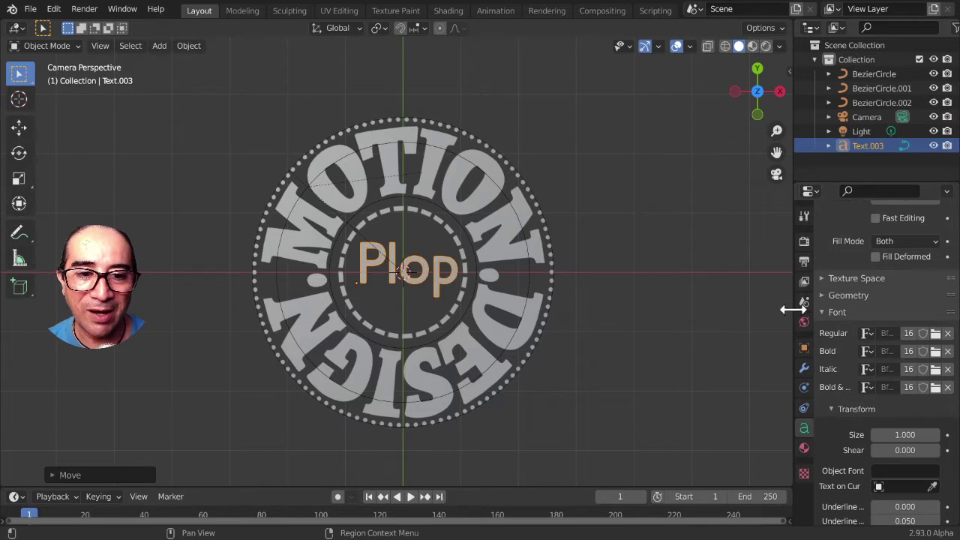
left_click_drag(793, 309, 681, 300)
left_click_drag(755, 183, 750, 84)
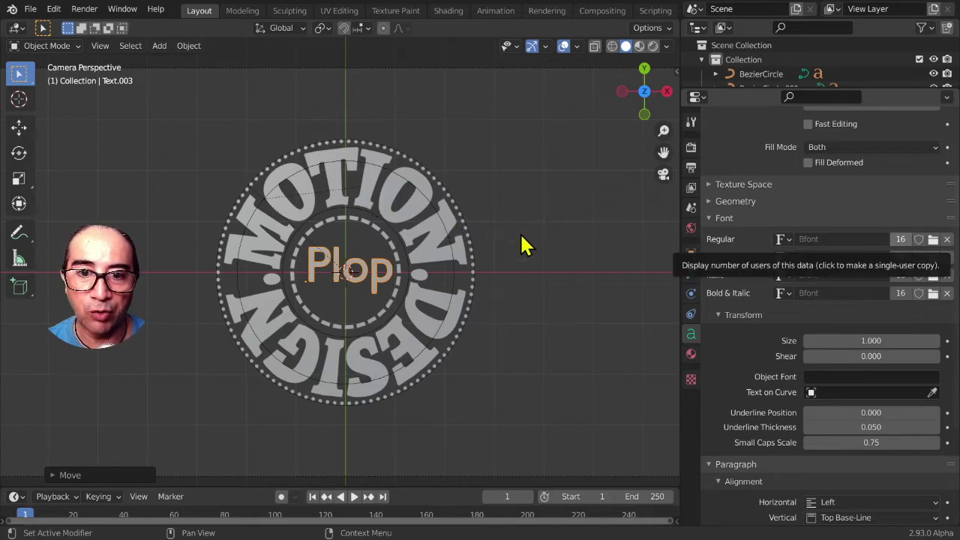
Step: Reposition the Plop text and set its Size to 1.180
scroll(359, 338, "up", 2)
scroll(360, 342, "up", 2)
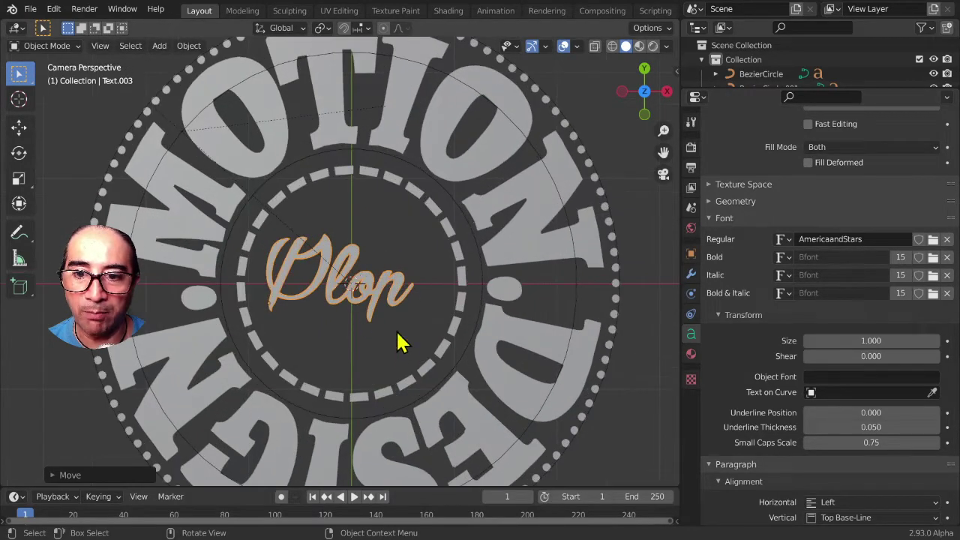
key("r")
key("g")
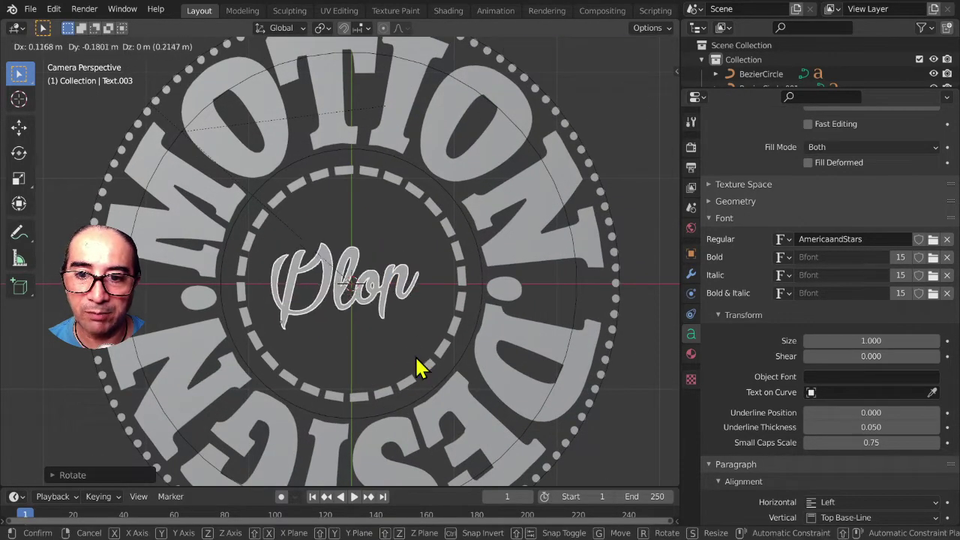
left_click(423, 369)
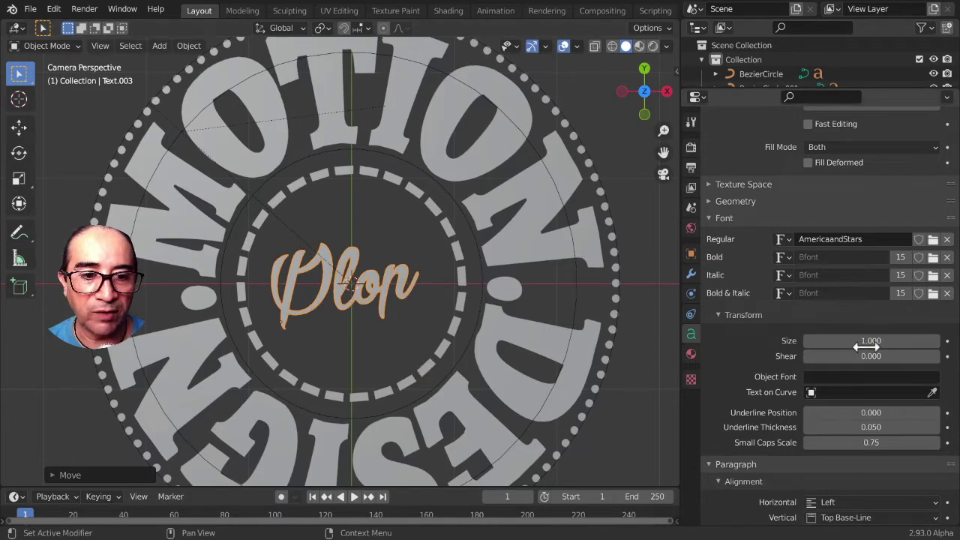
left_click_drag(866, 346, 882, 349)
Step: Set the Plop text's horizontal paragraph alignment to Center
scroll(793, 392, "down", 1)
scroll(793, 394, "down", 4)
left_click(822, 360)
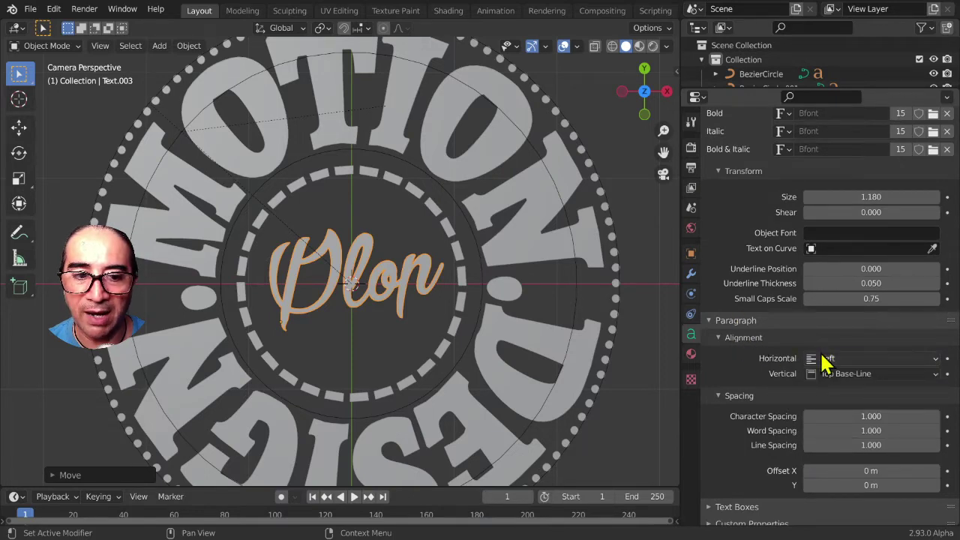
left_click(826, 360)
left_click(856, 392)
Step: Move the Plop text to the logo centre and scale it to fit inside the dashed ring
key("g")
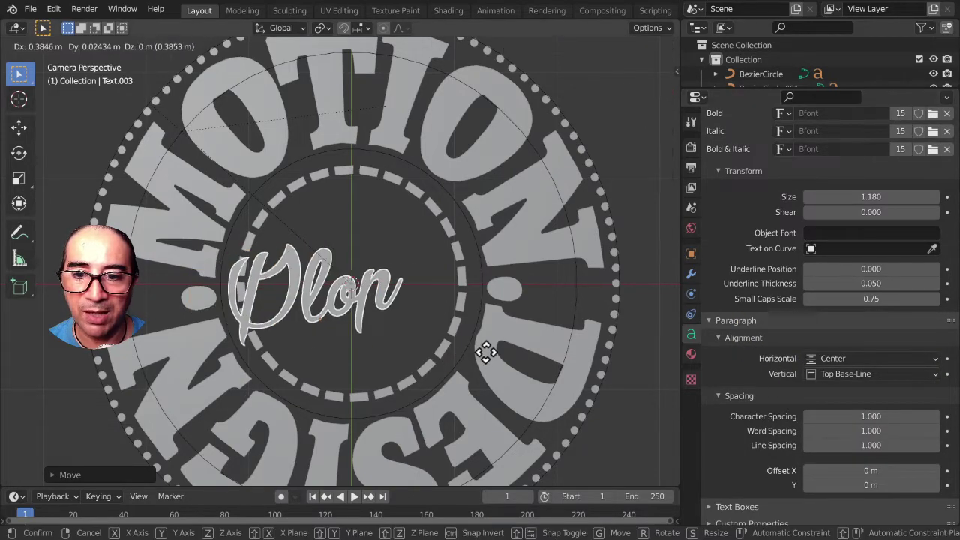
left_click(514, 337)
key("s")
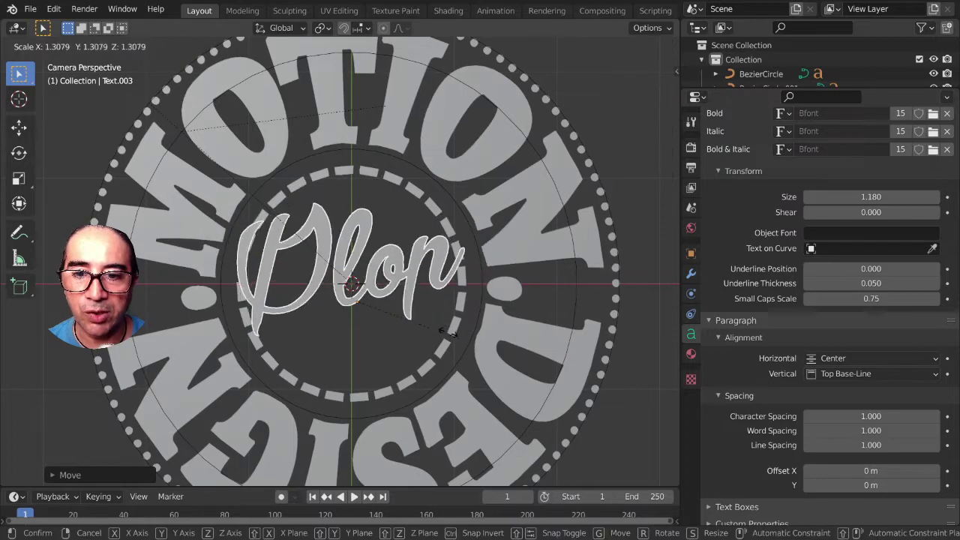
left_click(417, 315)
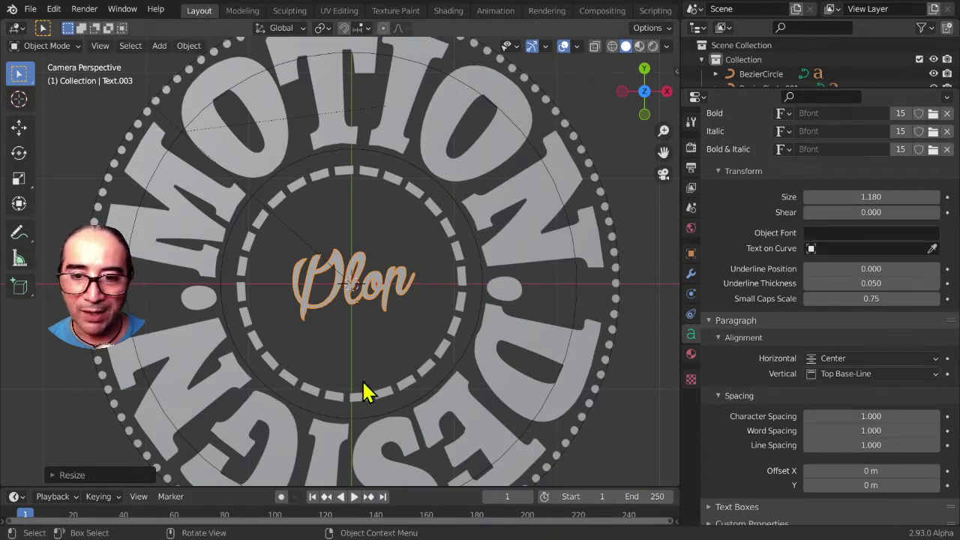
key("s")
left_click(323, 413)
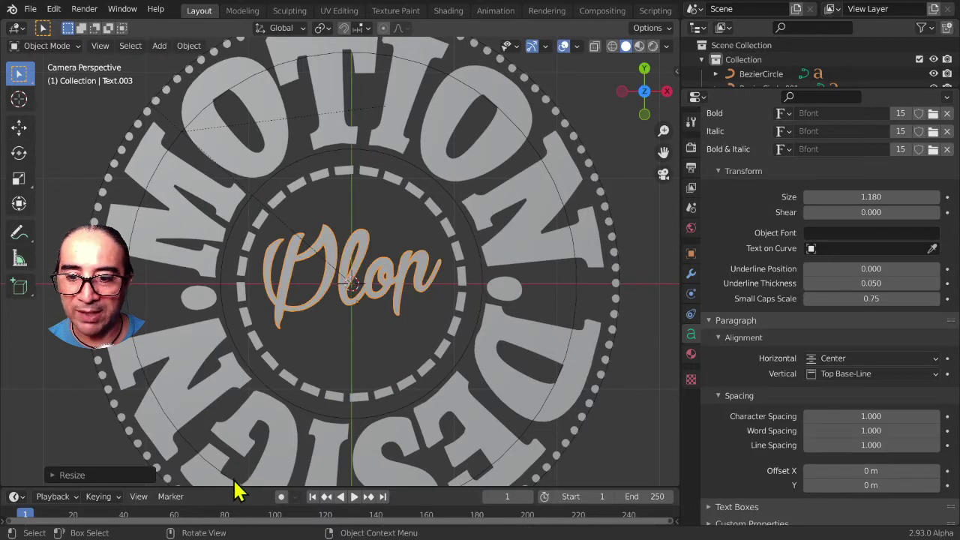
Step: Enlarge the timeline, set the End frame to 112, and scrub back to an early frame
left_click_drag(232, 487, 225, 432)
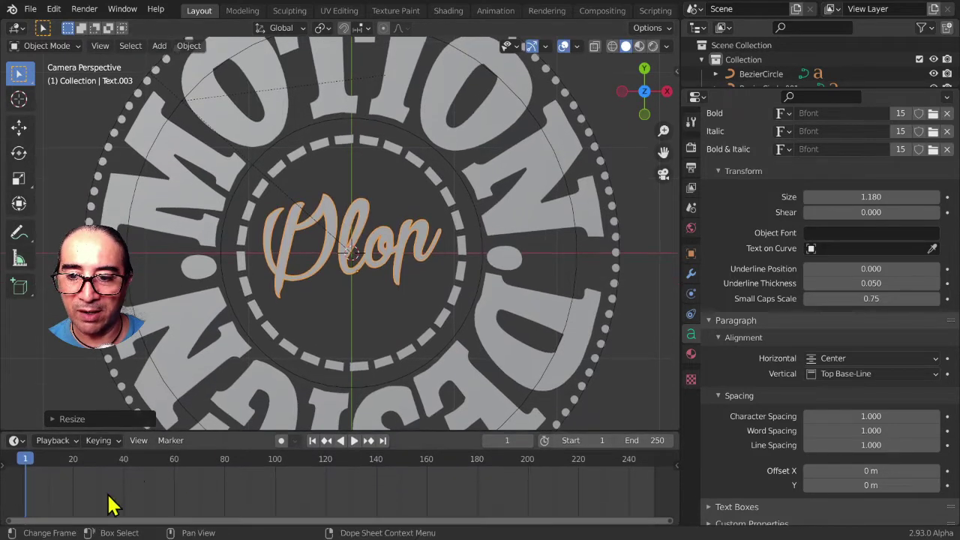
mouse_move(92, 471)
left_mouse_down()
mouse_move(333, 491)
mouse_move(291, 497)
left_mouse_up()
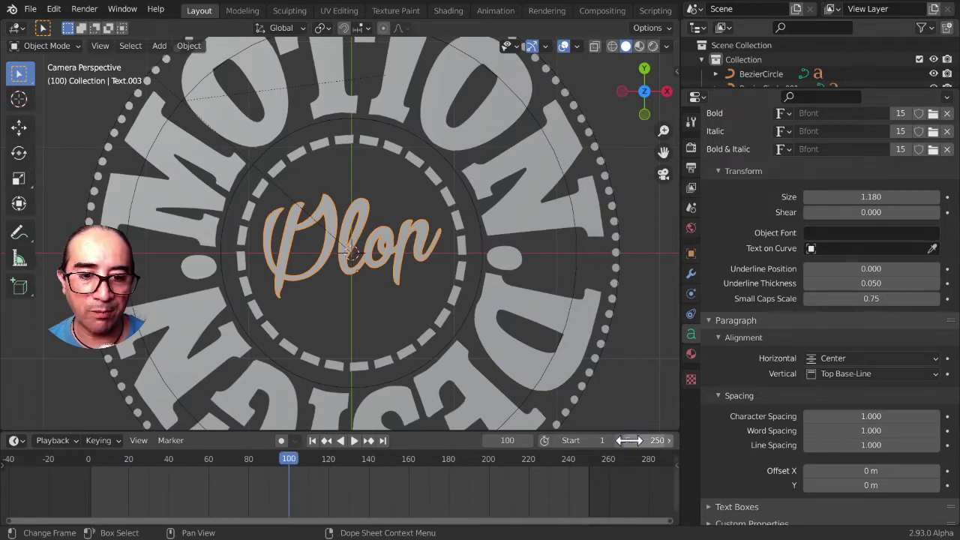
left_click_drag(647, 440, 570, 441)
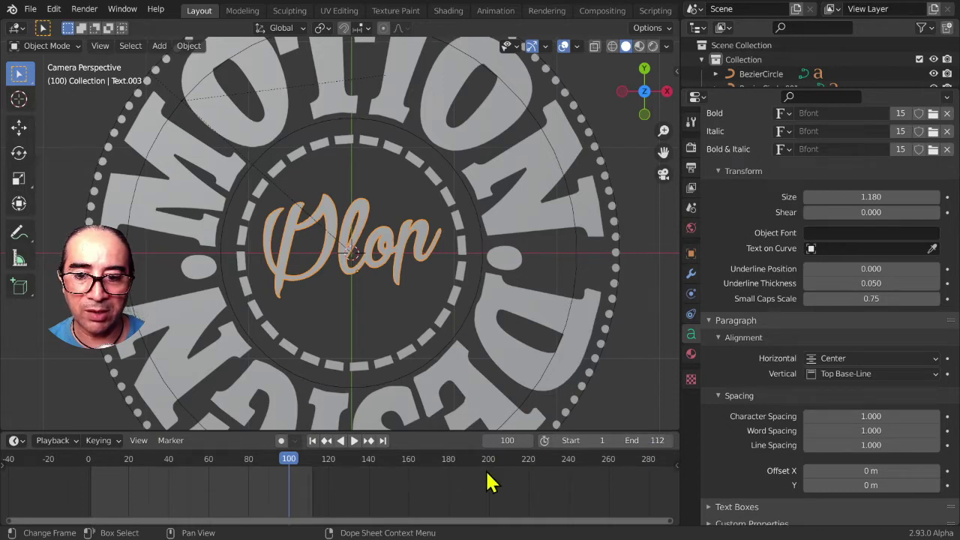
left_click_drag(296, 471, 144, 471)
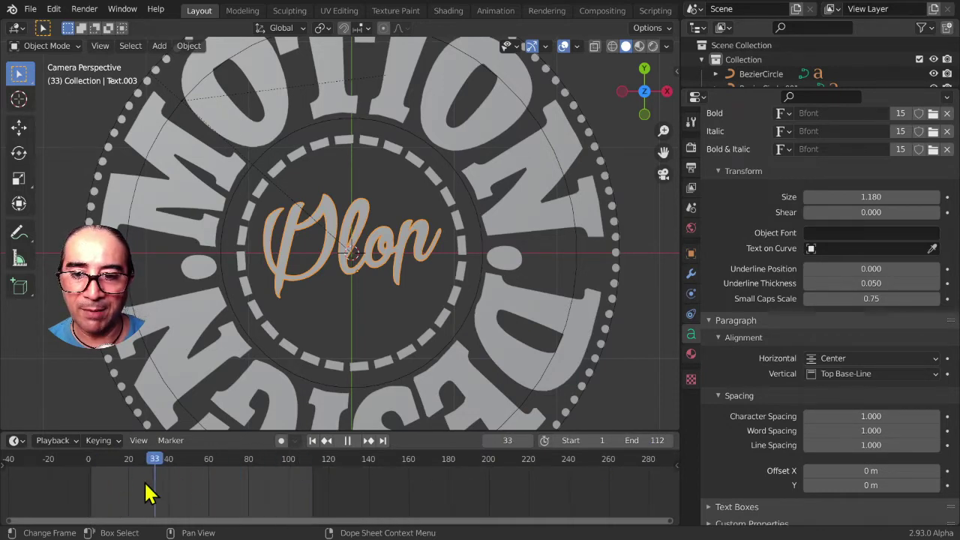
Step: Play the animation briefly while orbiting and zooming the view away from the camera angle
key("Home")
middle_click_drag(396, 347, 396, 337)
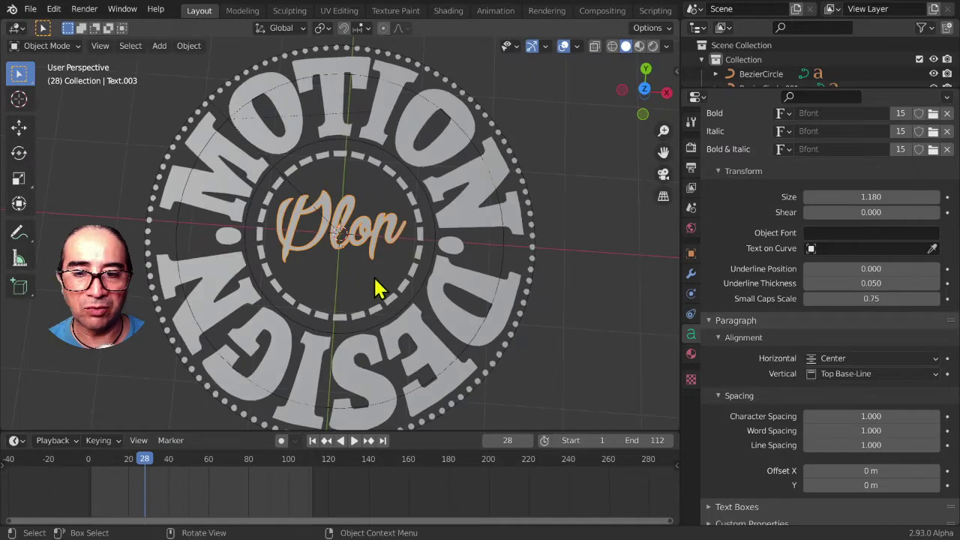
scroll(379, 296, "down", 2)
scroll(345, 272, "up", 2)
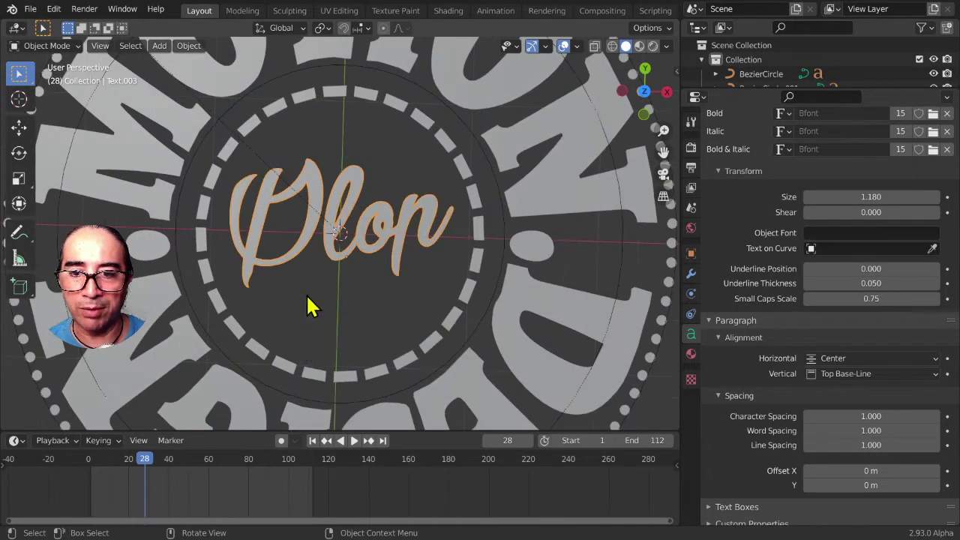
scroll(310, 306, "down", 5)
key("space")
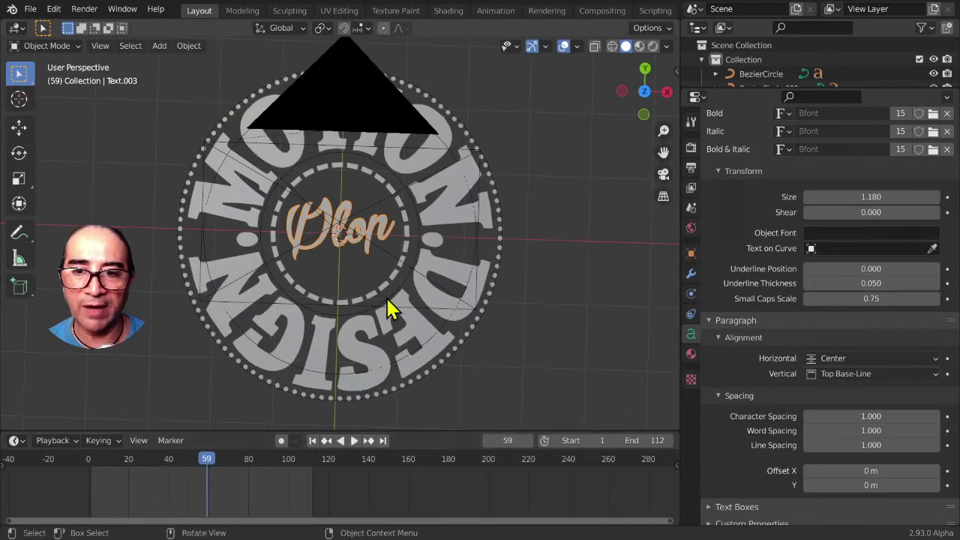
Step: Scale the dashed inner ring up slightly
left_click(398, 277)
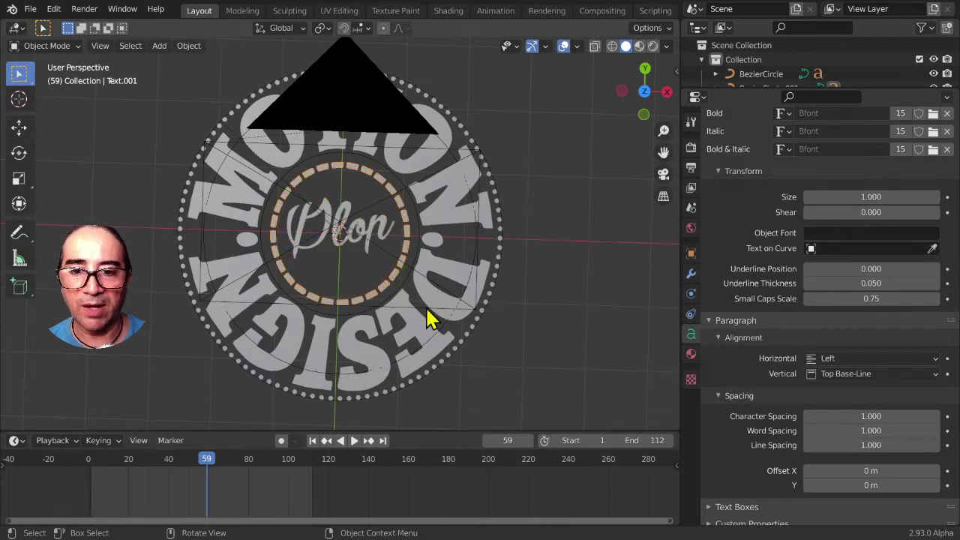
key("s")
left_click(442, 302)
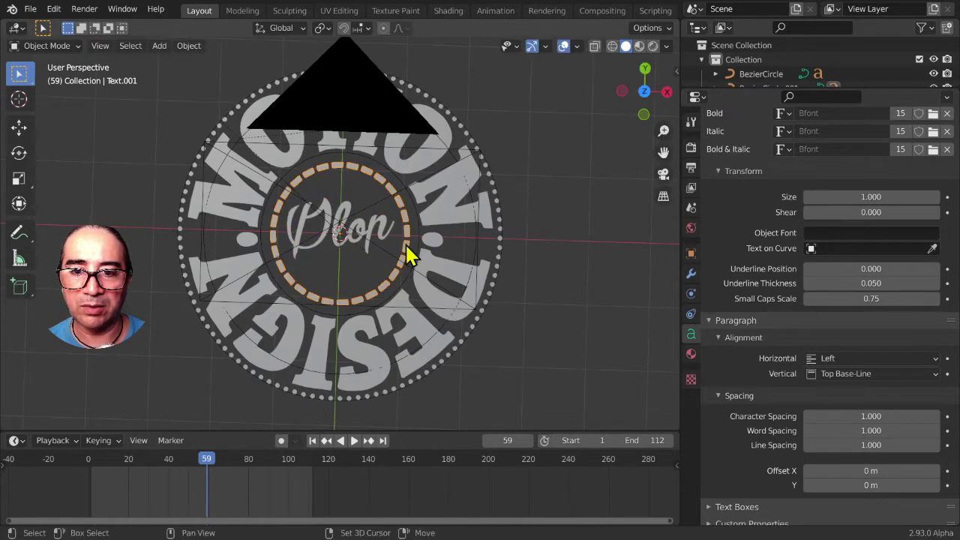
left_click(411, 258)
left_click(407, 247)
left_click(420, 243)
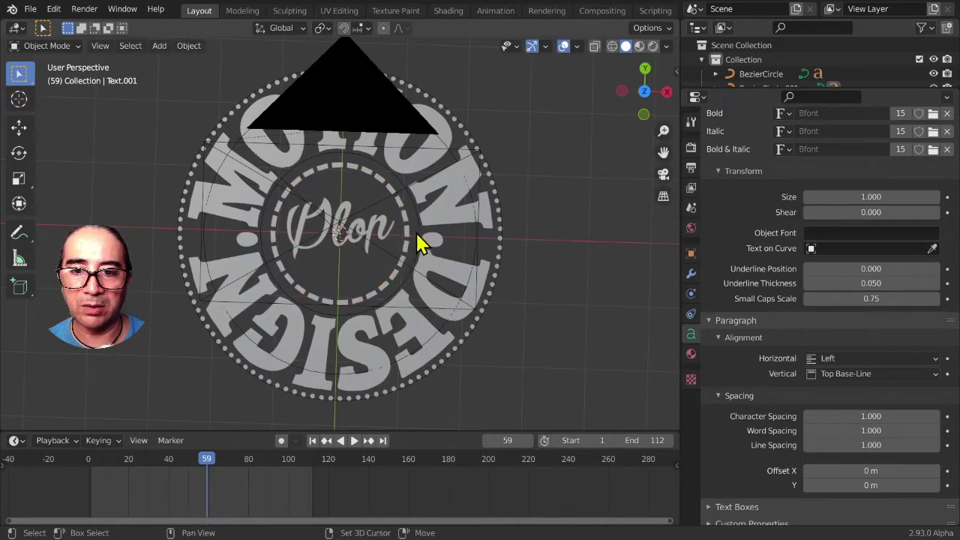
scroll(412, 250, "up", 5)
Step: Scale the second Bezier circle to about 1.066 and view the emblem through the camera
left_click(541, 246)
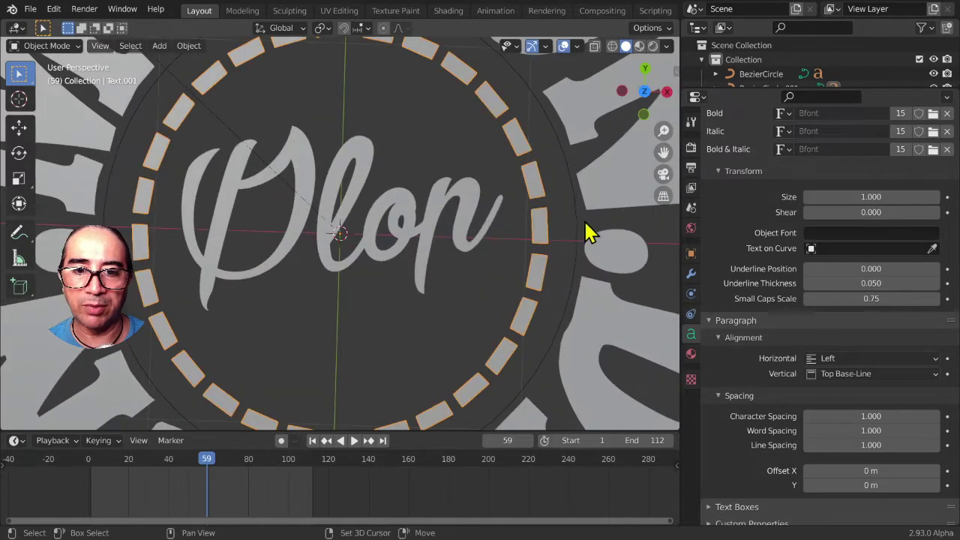
left_click(578, 229)
key("s")
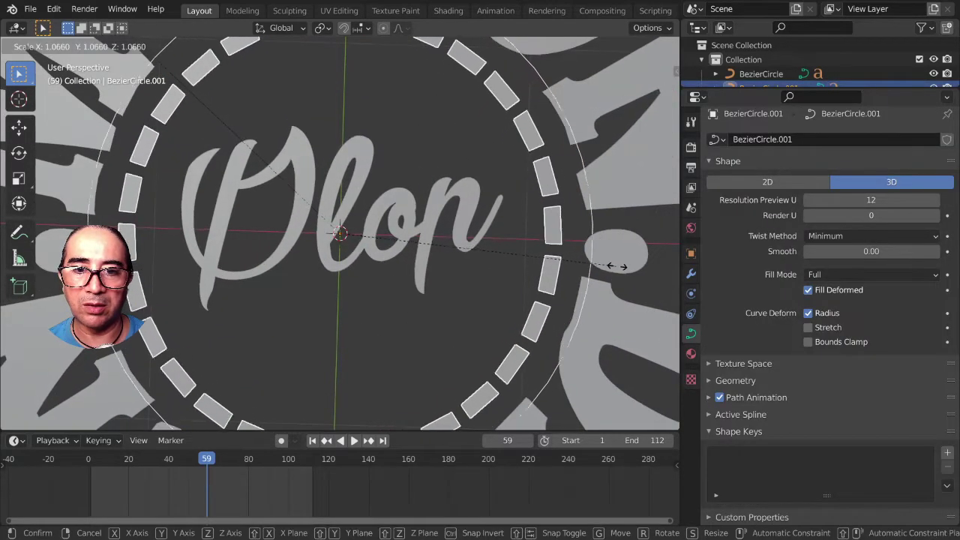
left_click(627, 277)
scroll(542, 257, "down", 5)
scroll(375, 263, "down", 2)
left_click(368, 246)
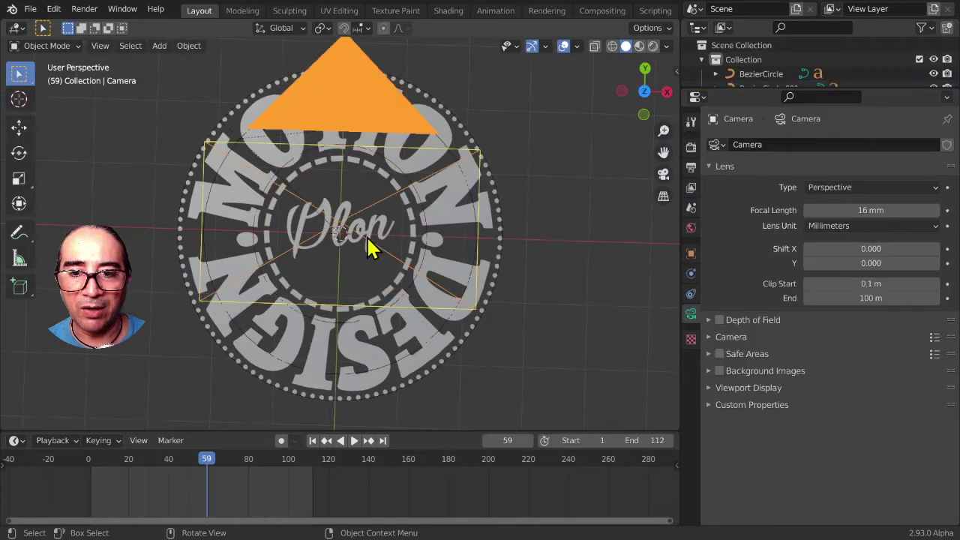
key("KP_0")
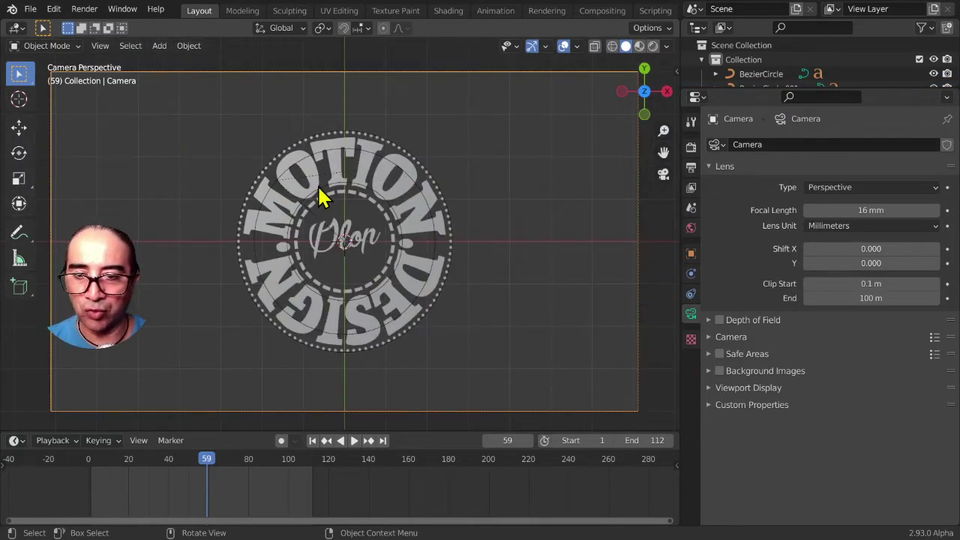
Step: Add a mesh plane at the emblem centre
key("shift+a")
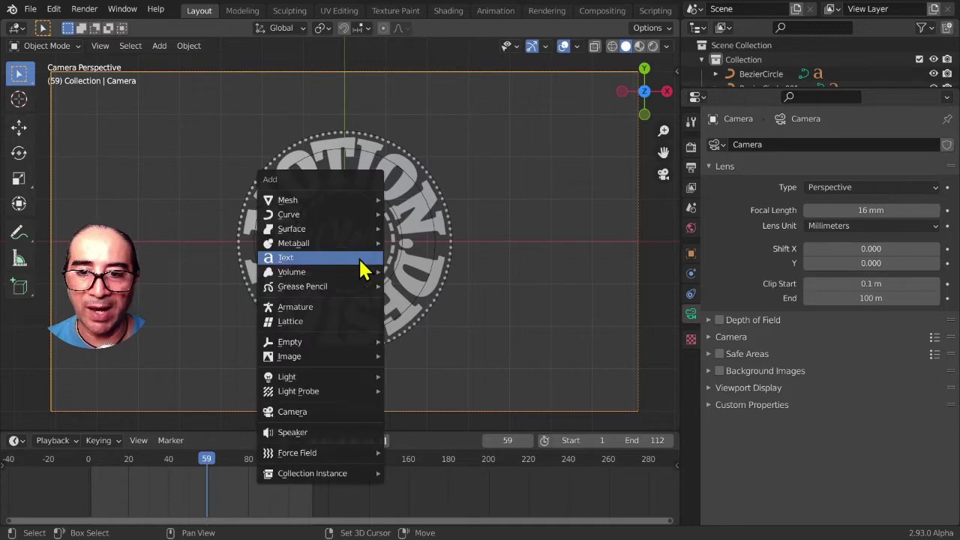
left_click(424, 201)
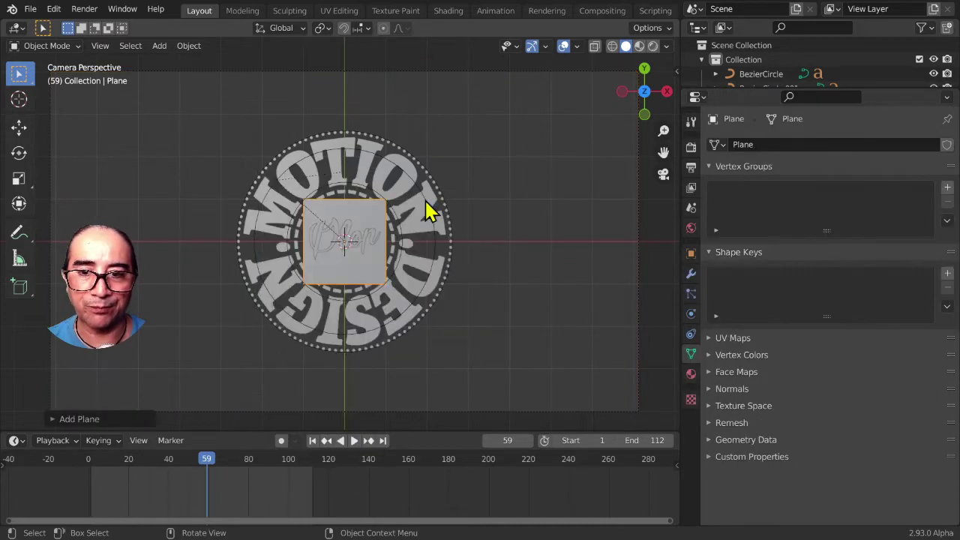
scroll(375, 295, "up", 4)
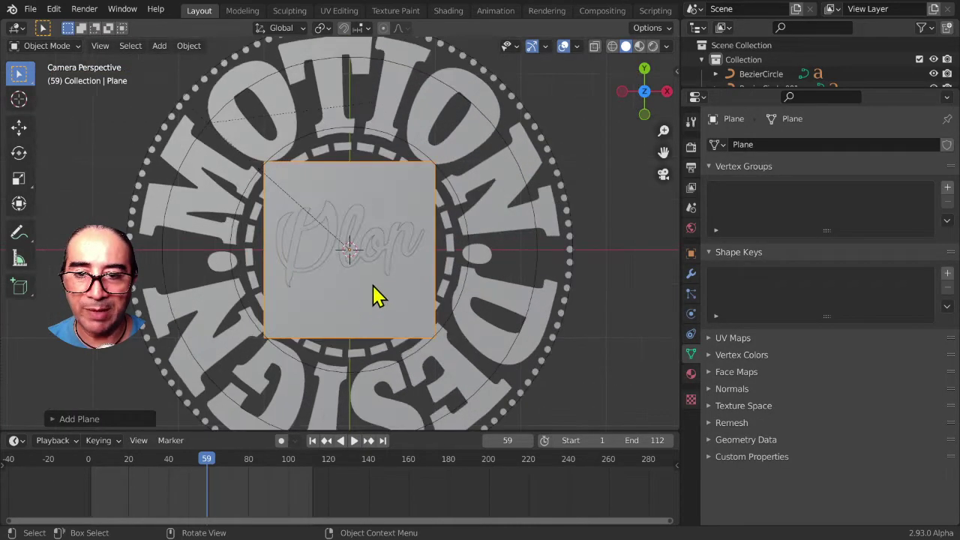
key("g")
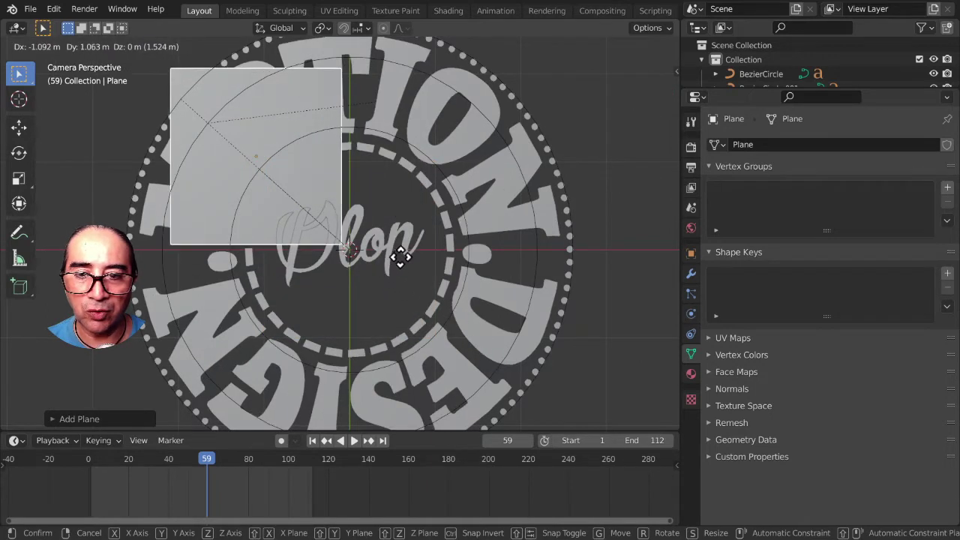
key("Escape")
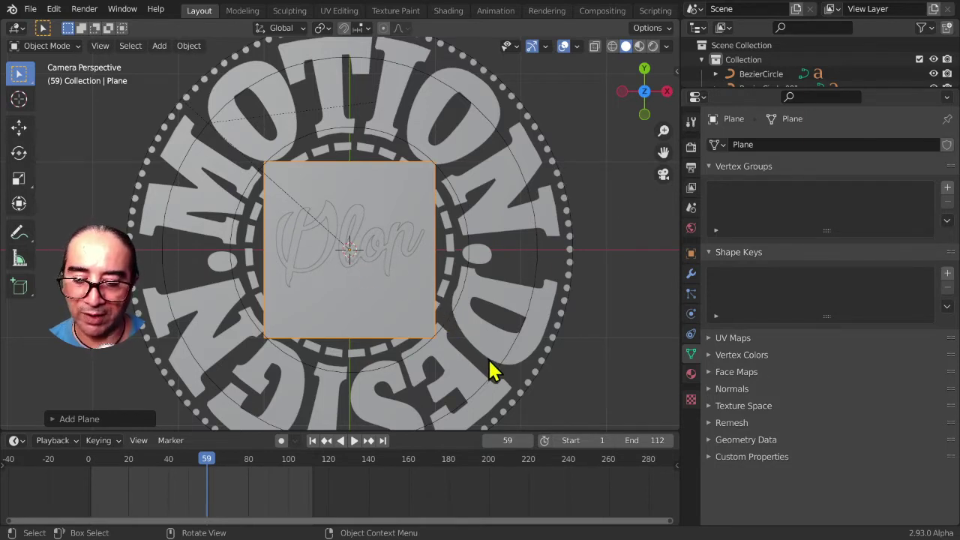
Step: Move the plane up and left so its lower-right corner meets the centre, then enter Edit Mode
key("g")
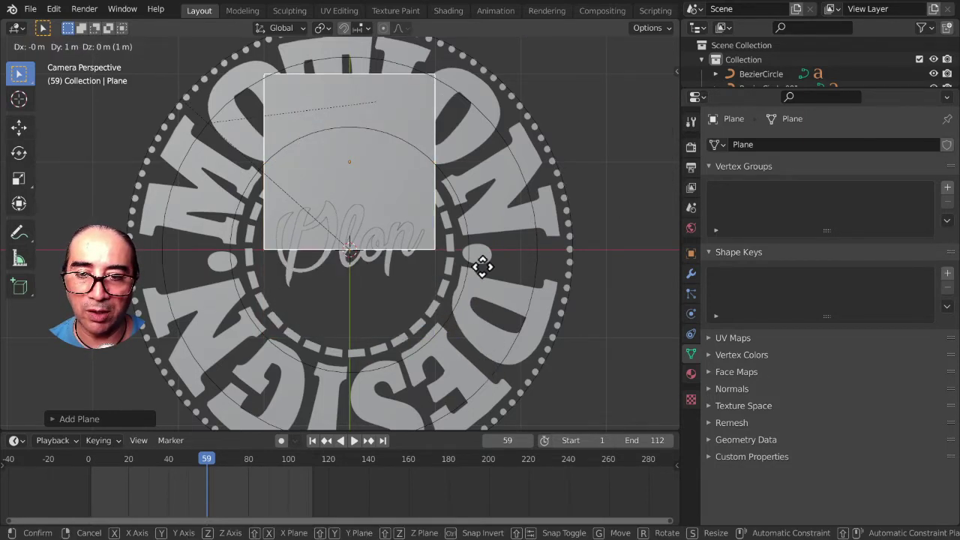
left_click(485, 266)
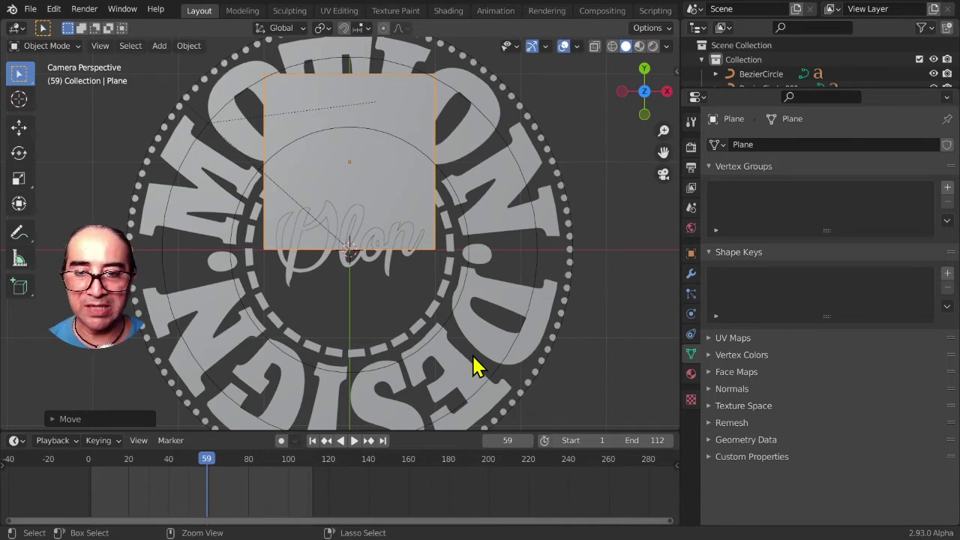
key("g")
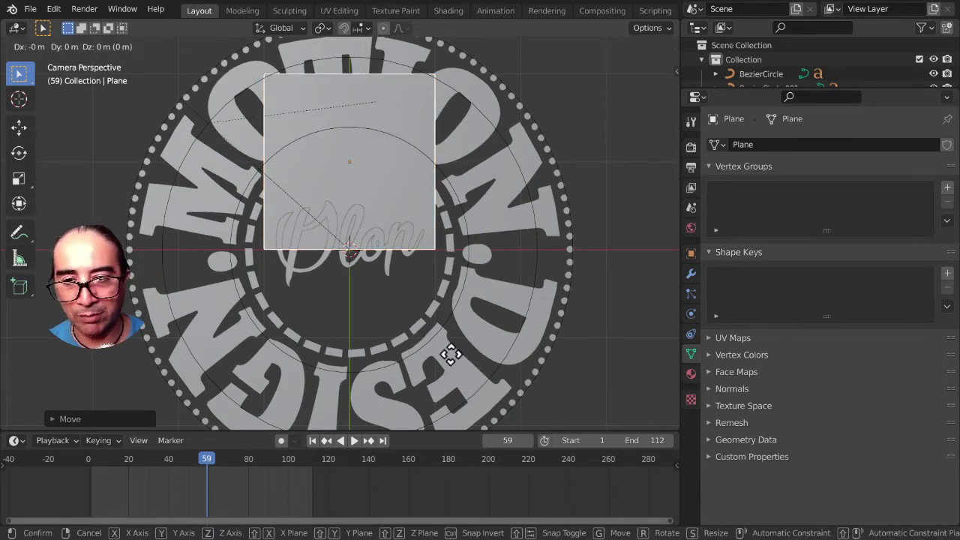
left_click(411, 347)
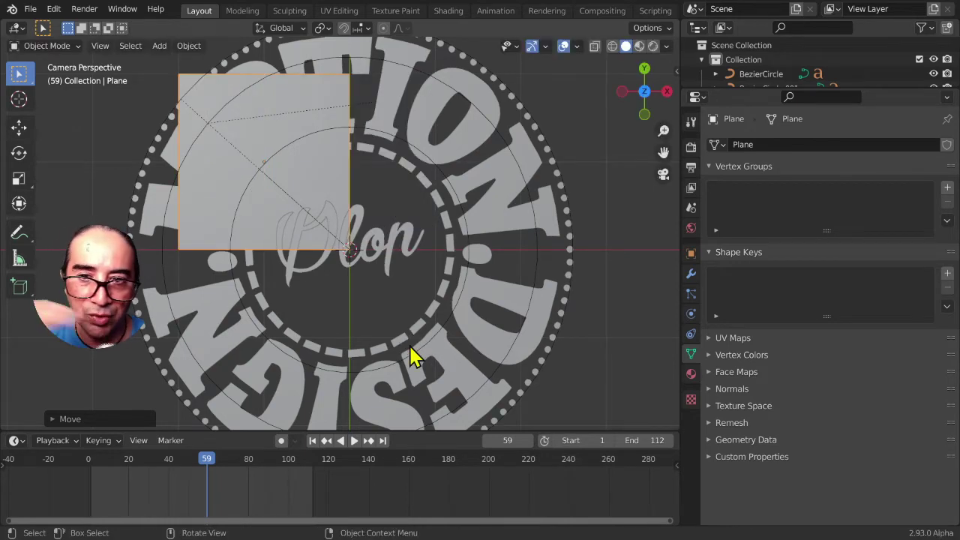
key("Tab")
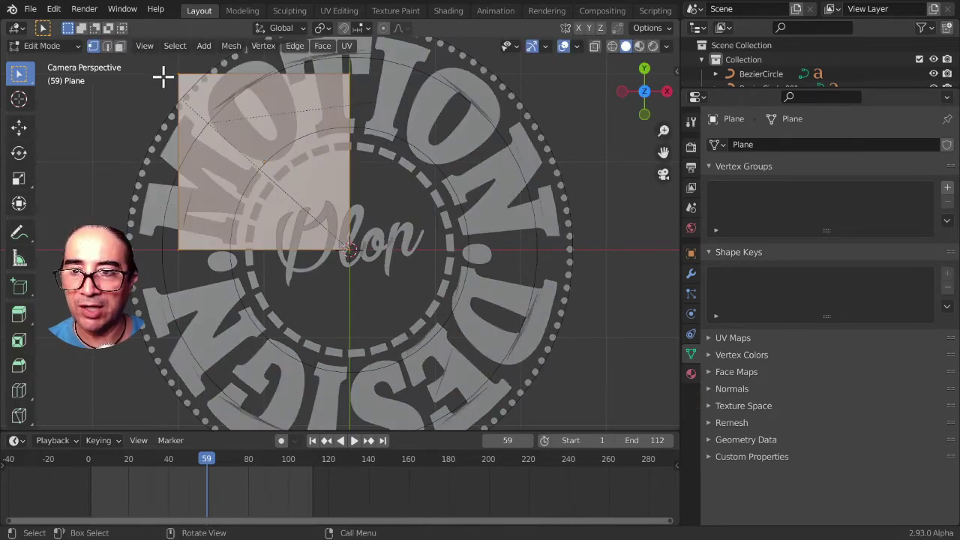
Step: Delete three plane vertices, keeping one on the horizontal axis left of centre, and exit Edit Mode
left_click(163, 76)
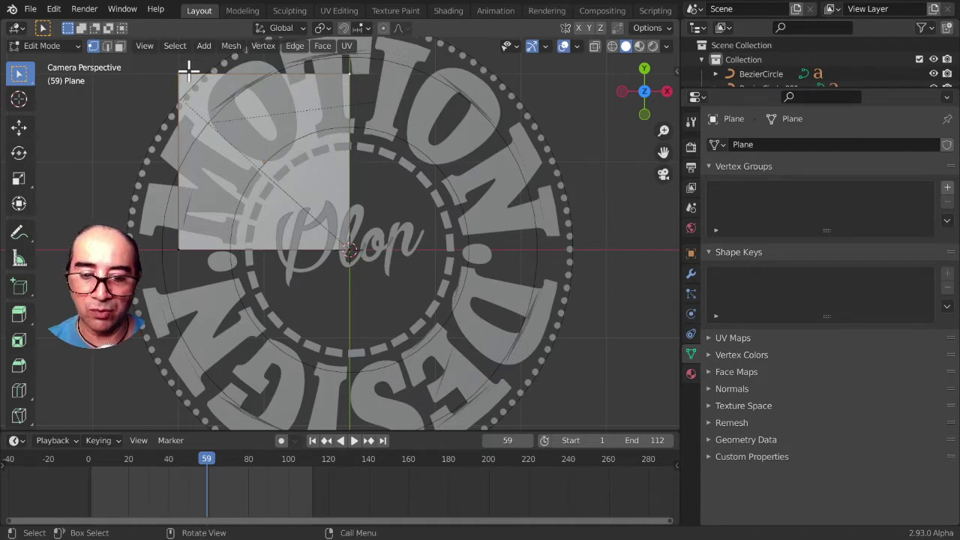
key("x")
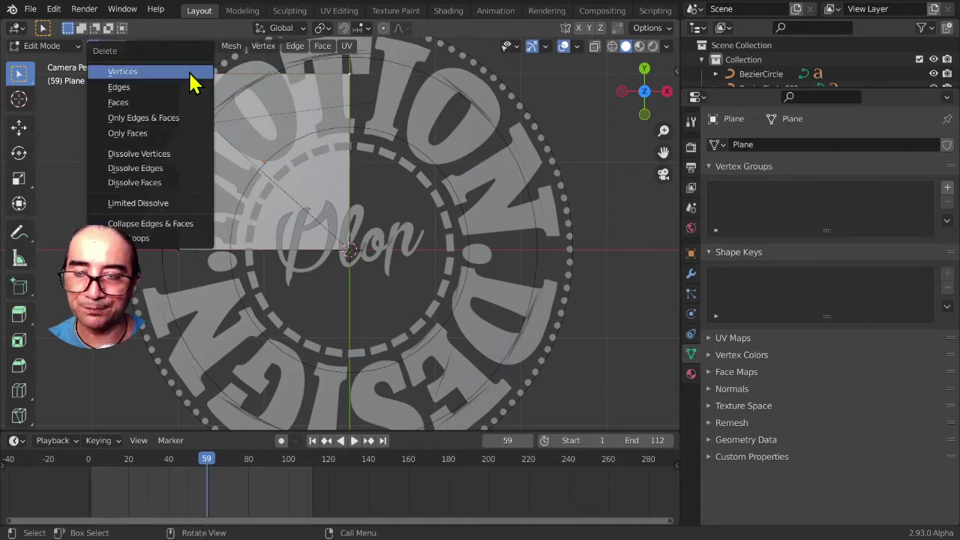
left_click(160, 74)
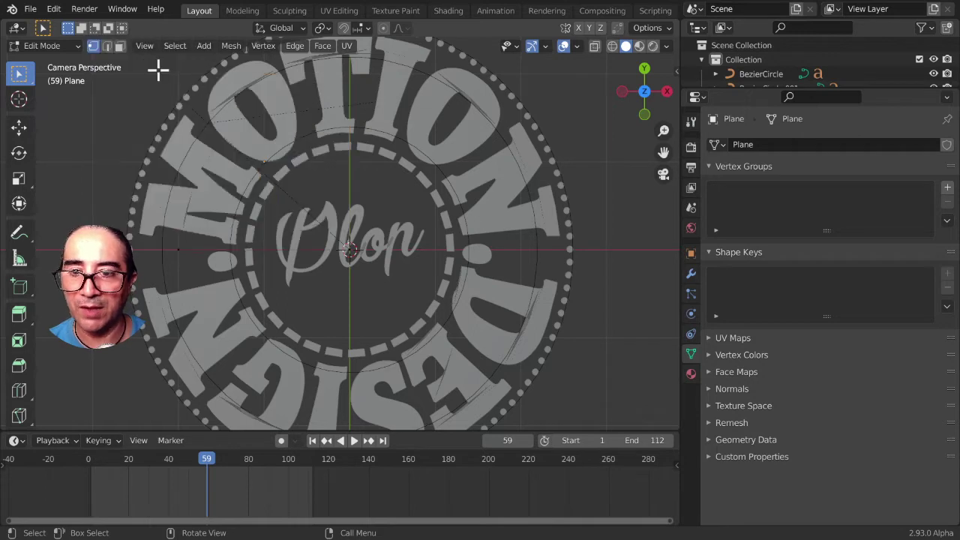
left_click_drag(150, 221, 453, 339)
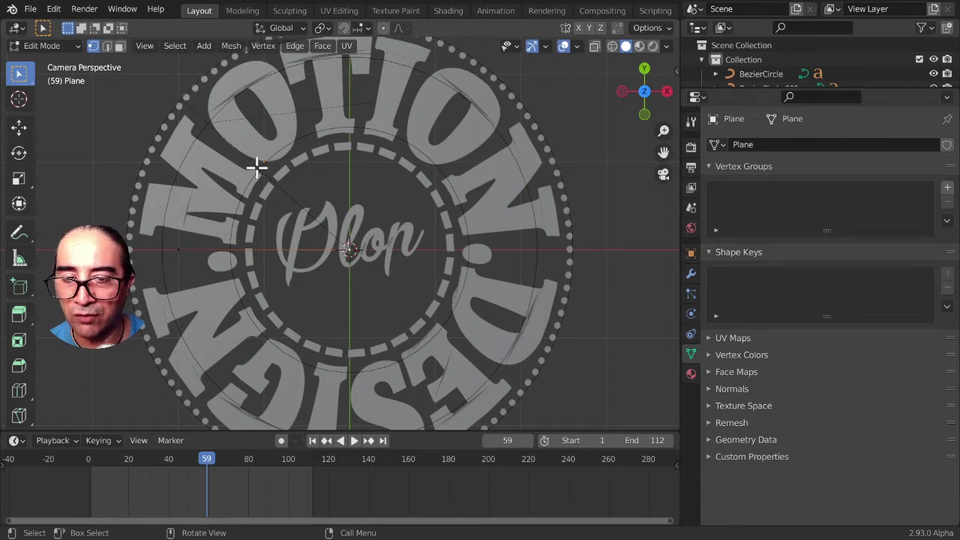
key("Tab")
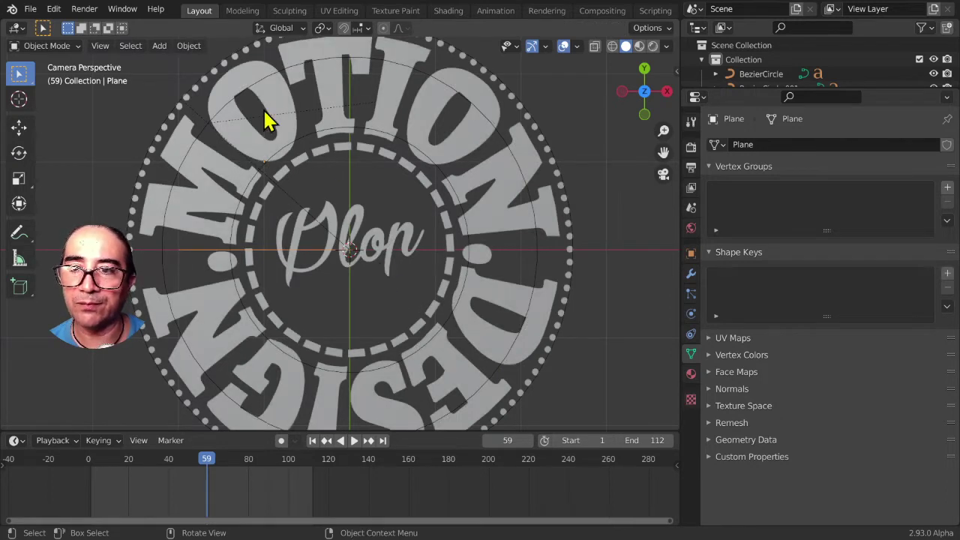
Step: Set the object's origin to the 3D cursor at the emblem centre and rotate it there
left_click(189, 47)
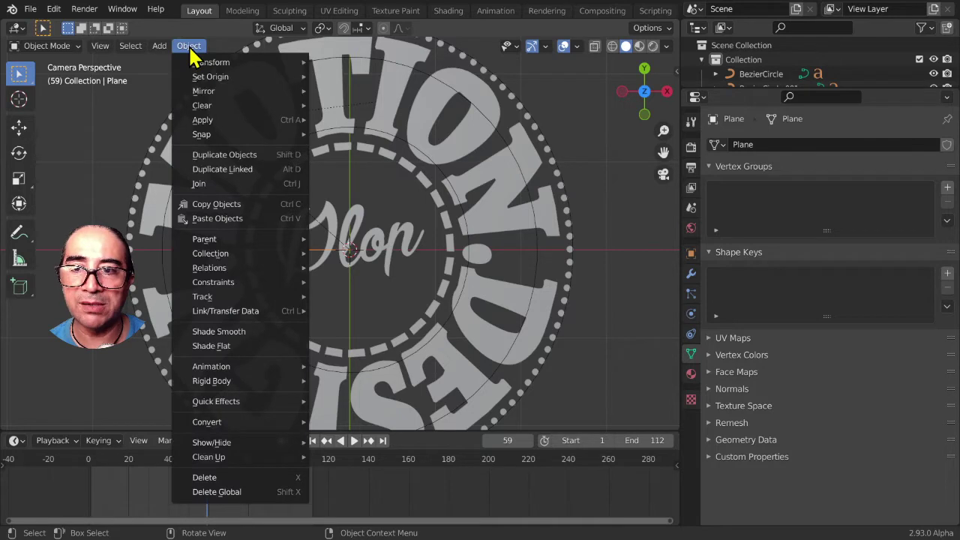
mouse_move(210, 77)
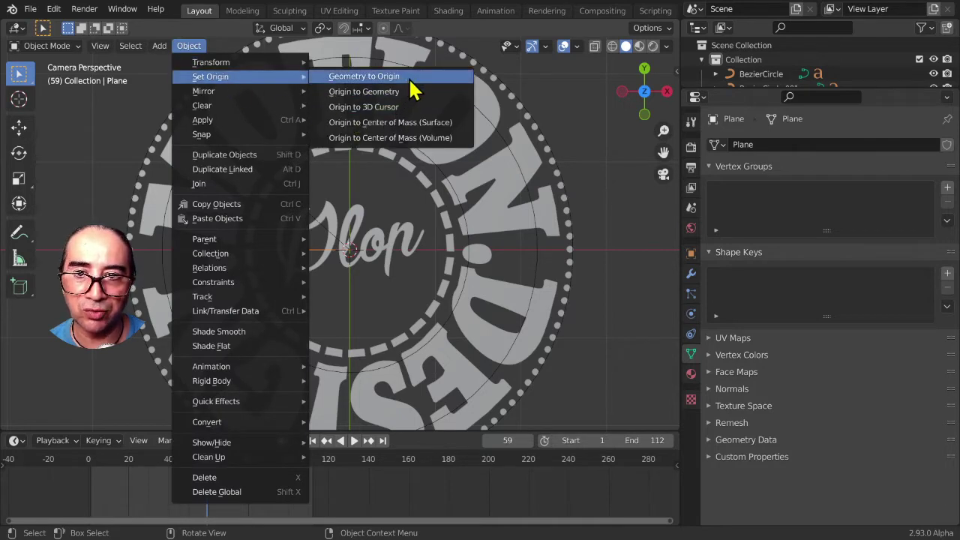
left_click(403, 116)
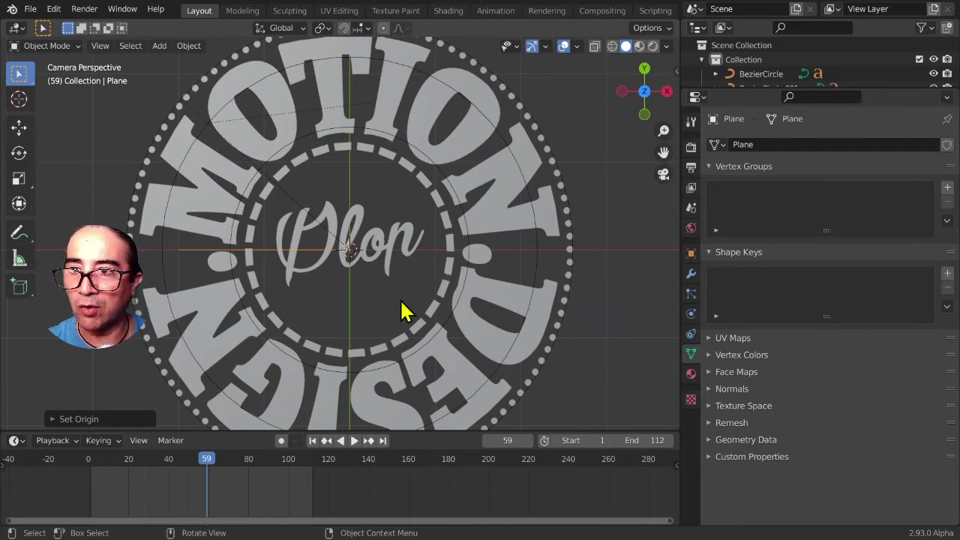
left_click(259, 259)
left_click(270, 258, "shift")
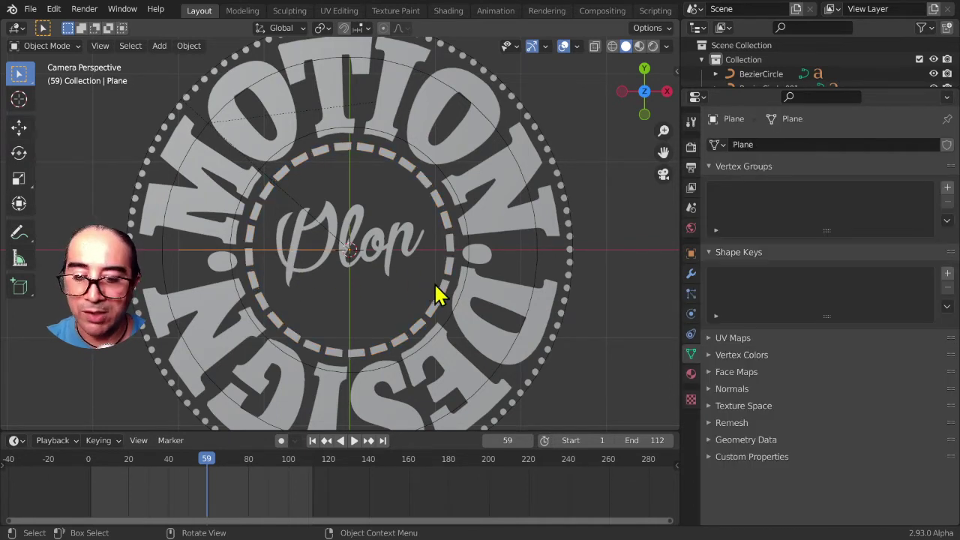
key("r")
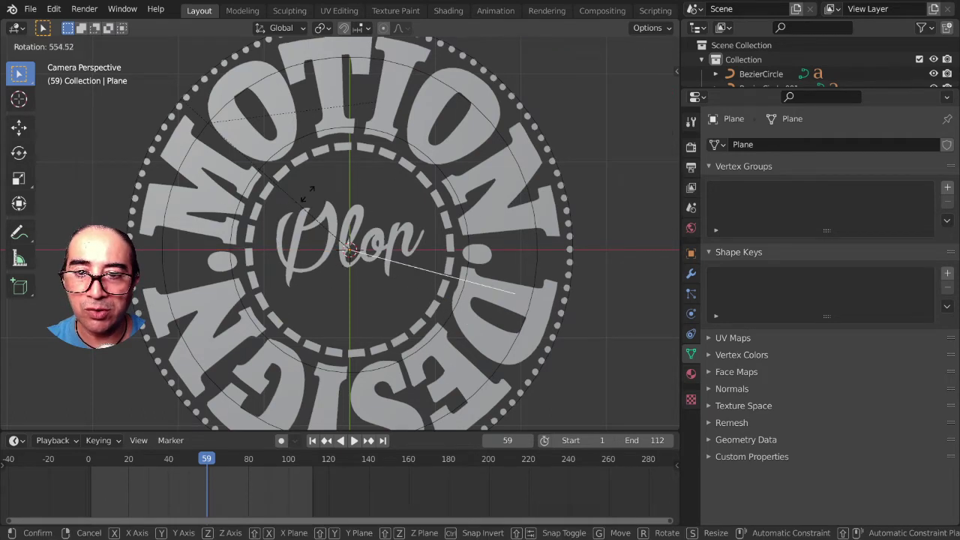
left_click(434, 349)
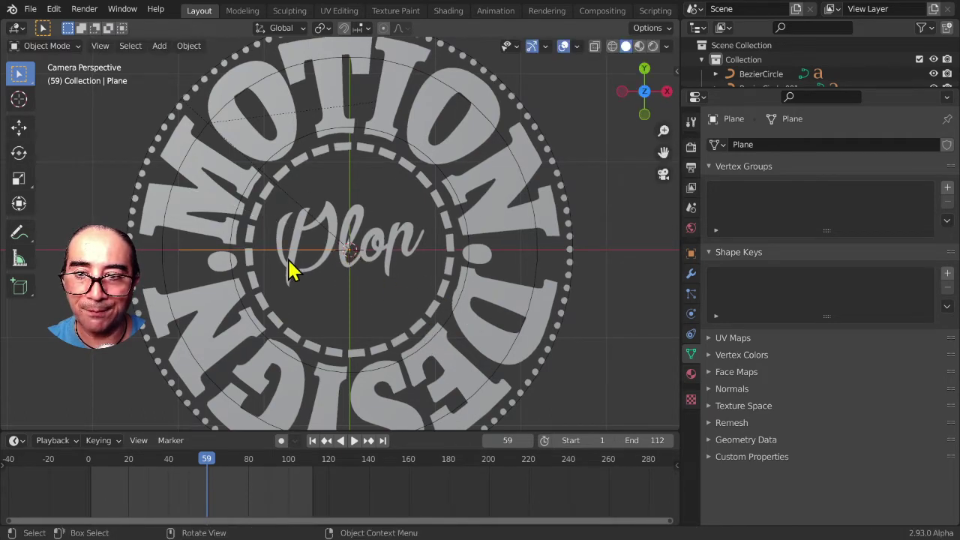
Step: Slide the lone vertex along global X to just outside the outer dot ring, back in Object Mode
key("Tab")
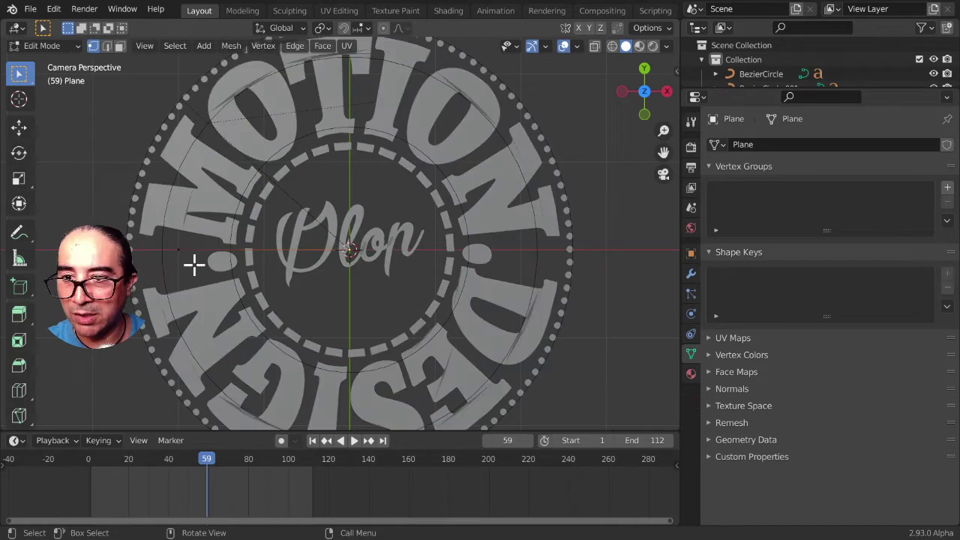
scroll(244, 273, "up", 5, "ctrl")
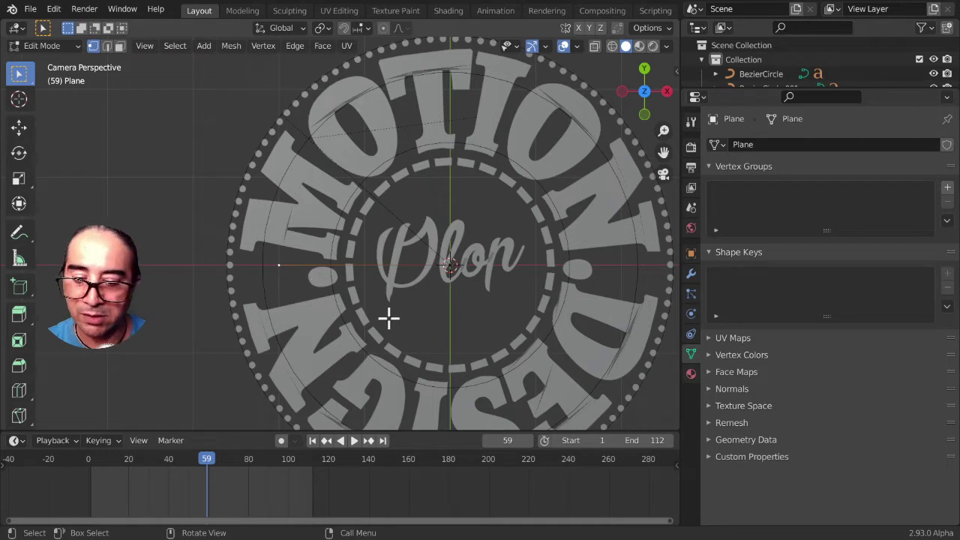
key("g")
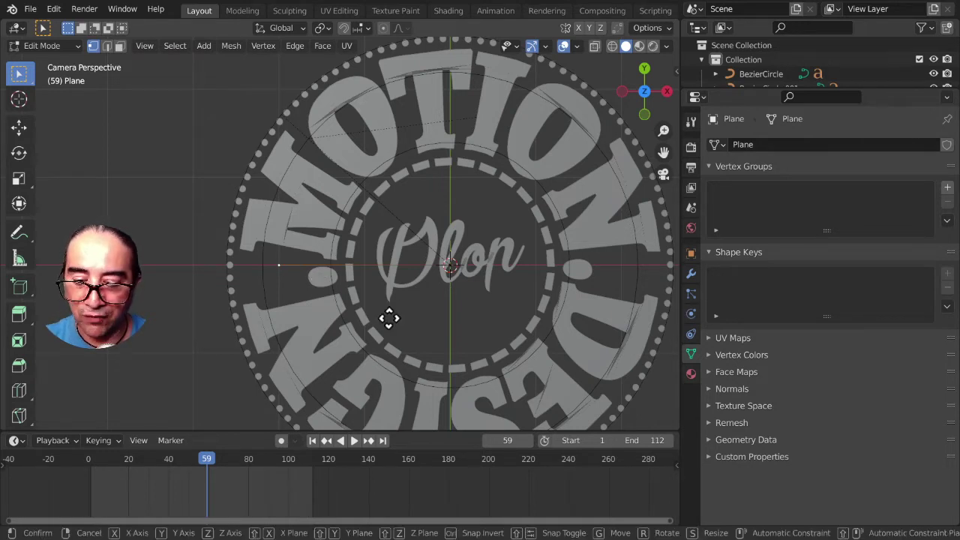
key("x")
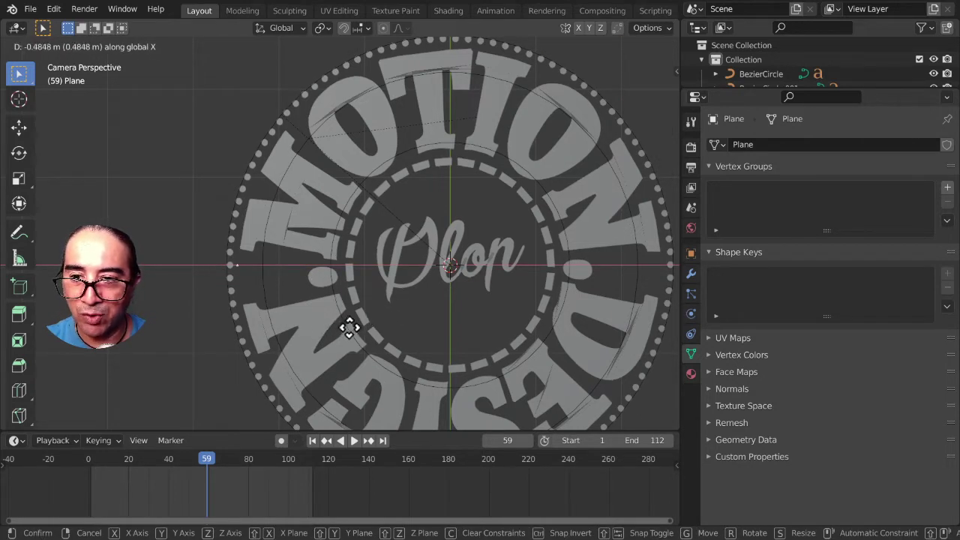
left_click(321, 324)
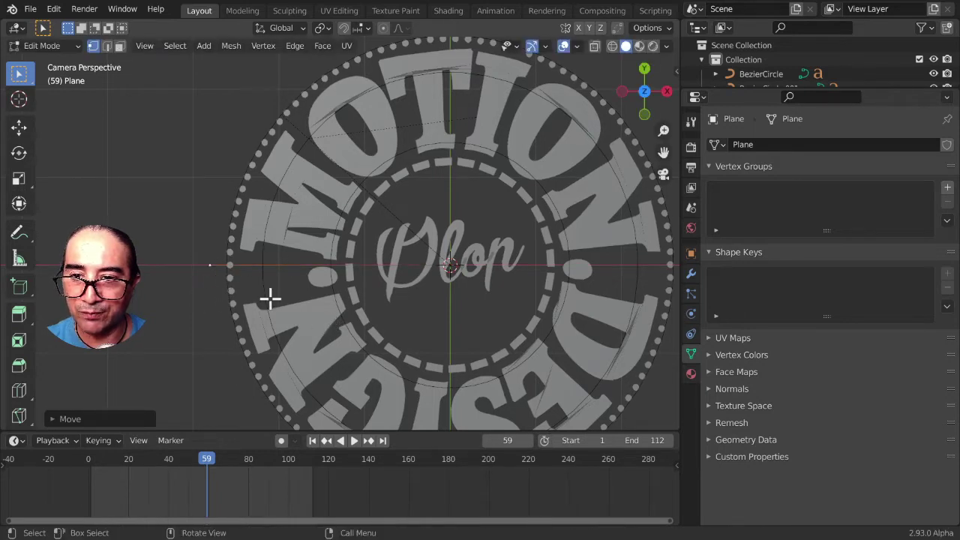
key("g")
key("x")
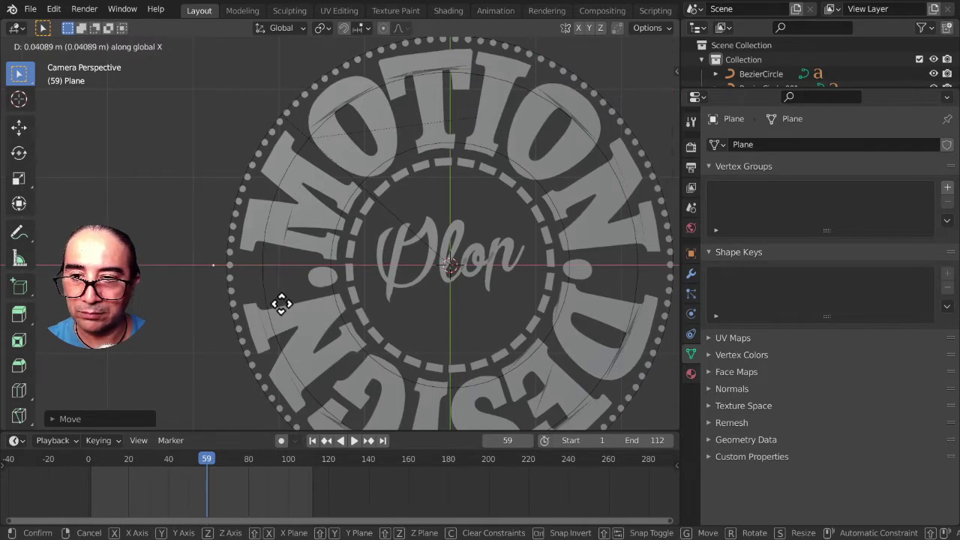
left_click(278, 300)
scroll(360, 300, "down", 1)
key("Tab")
key("KP_Decimal")
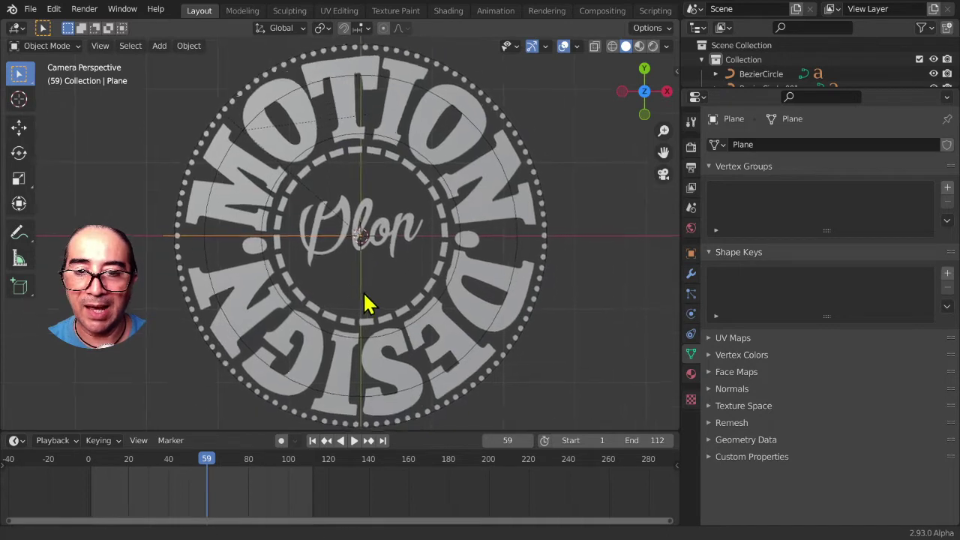
Step: Add a Screw modifier spinning the plane's edge 360° into a disc over the logo
left_click(691, 273)
left_click(773, 145)
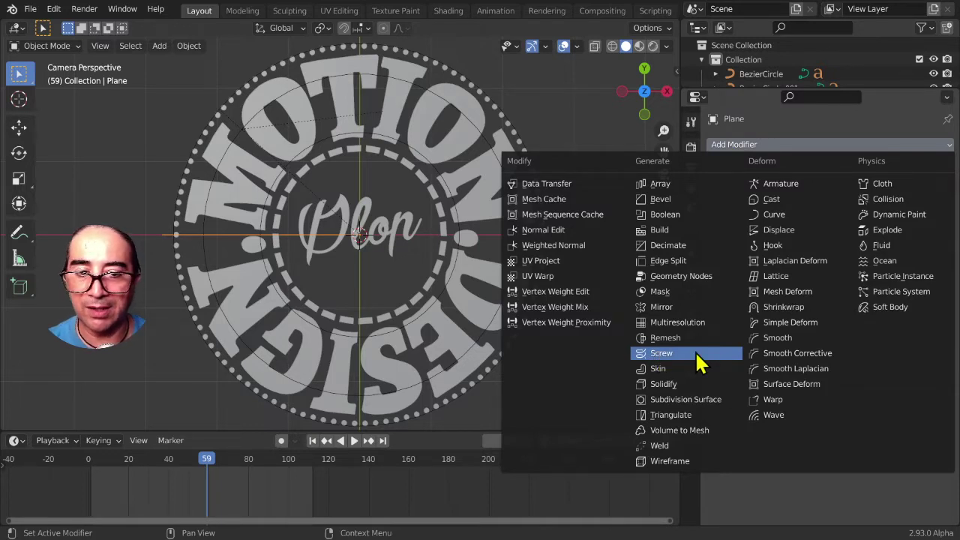
left_click(696, 356)
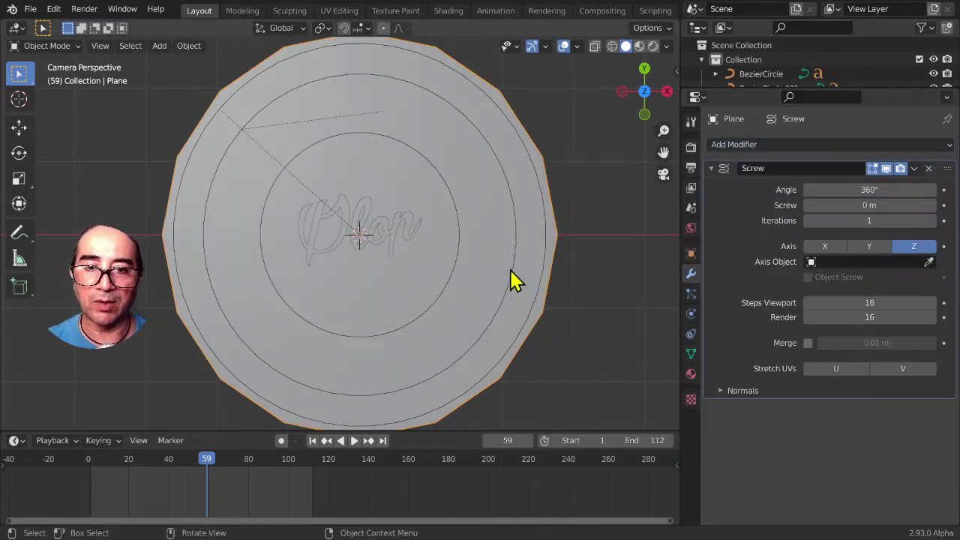
scroll(435, 255, "down", 2)
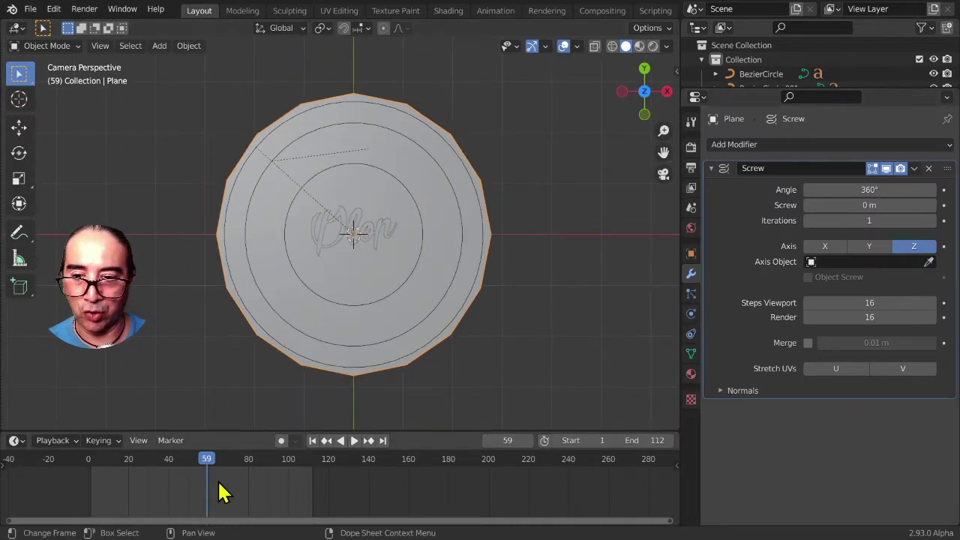
mouse_move(209, 459)
left_mouse_down()
mouse_move(110, 462)
mouse_move(123, 469)
left_mouse_up()
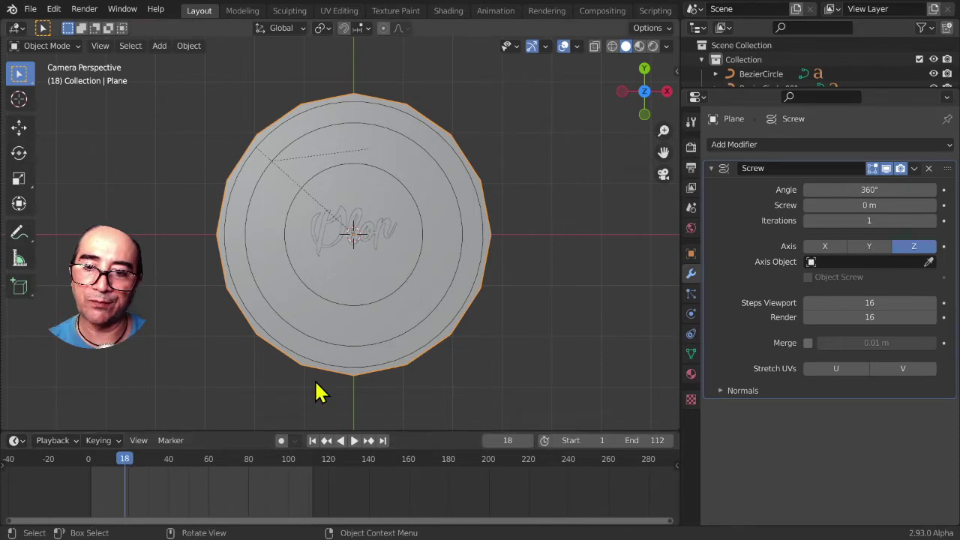
Step: Move the screwed disc up along Z above the logo, checking from angled and top views
middle_click_drag(317, 392, 349, 307)
key("space")
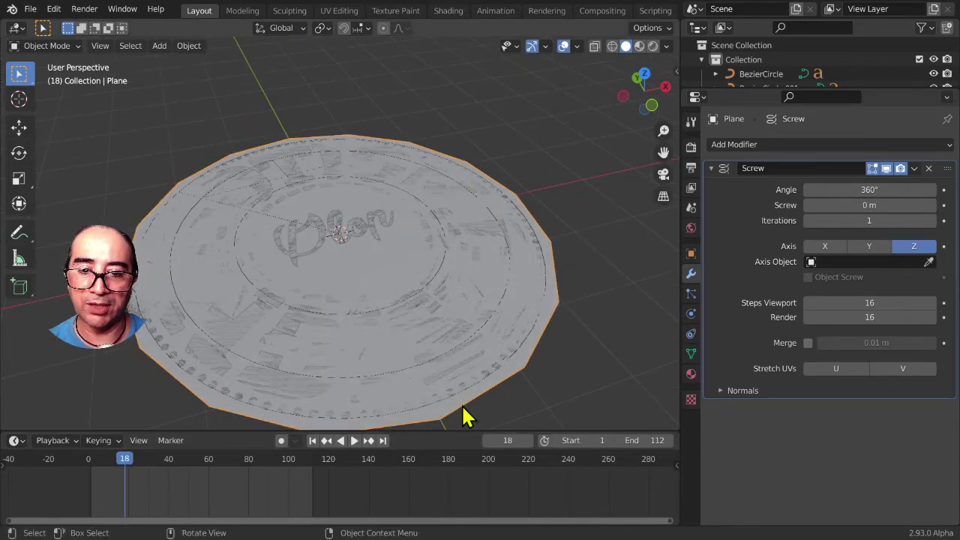
middle_click_drag(486, 396, 488, 360)
key("g")
key("z")
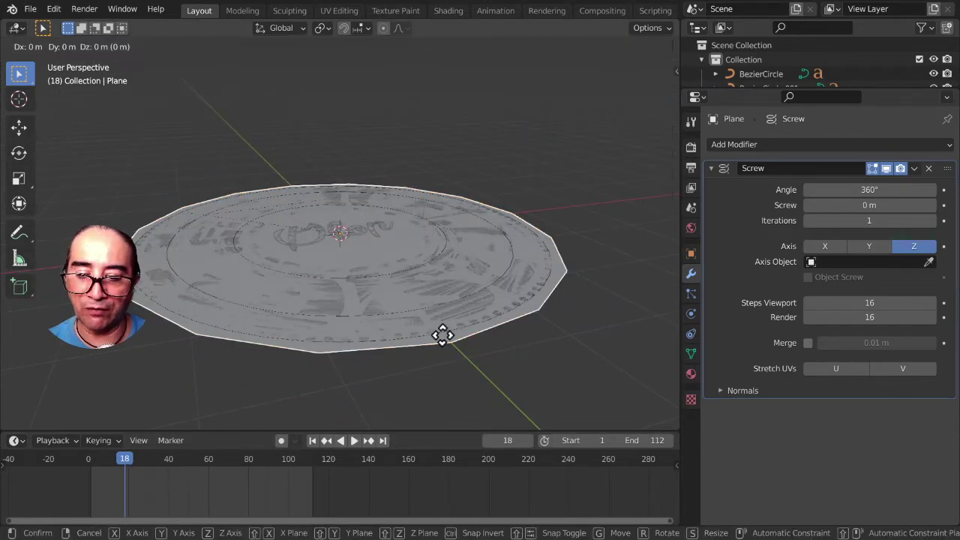
left_click(441, 330)
mouse_move(450, 349)
middle_mouse_down()
mouse_move(443, 312)
mouse_move(413, 293)
middle_mouse_up()
key("g")
key("z")
left_click(442, 294)
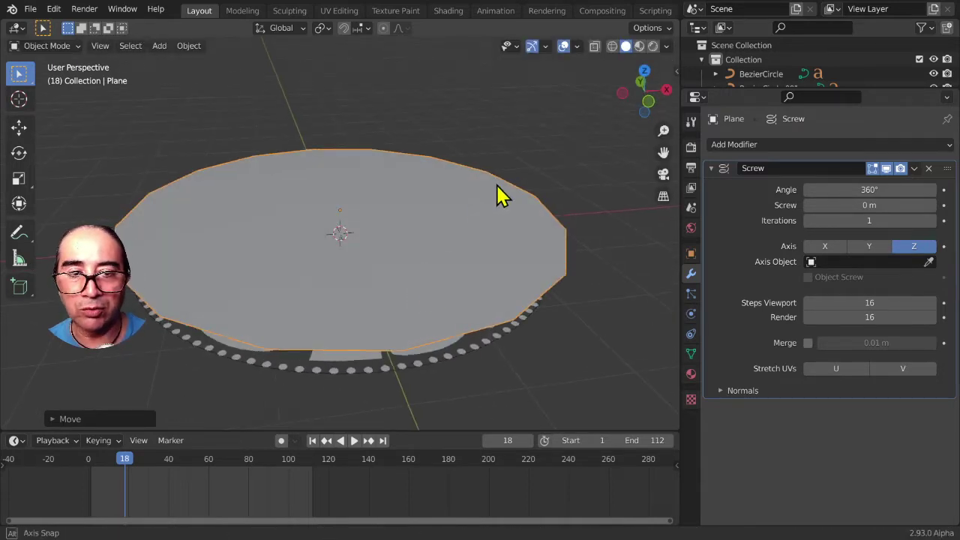
middle_click_drag(499, 193, 574, 262)
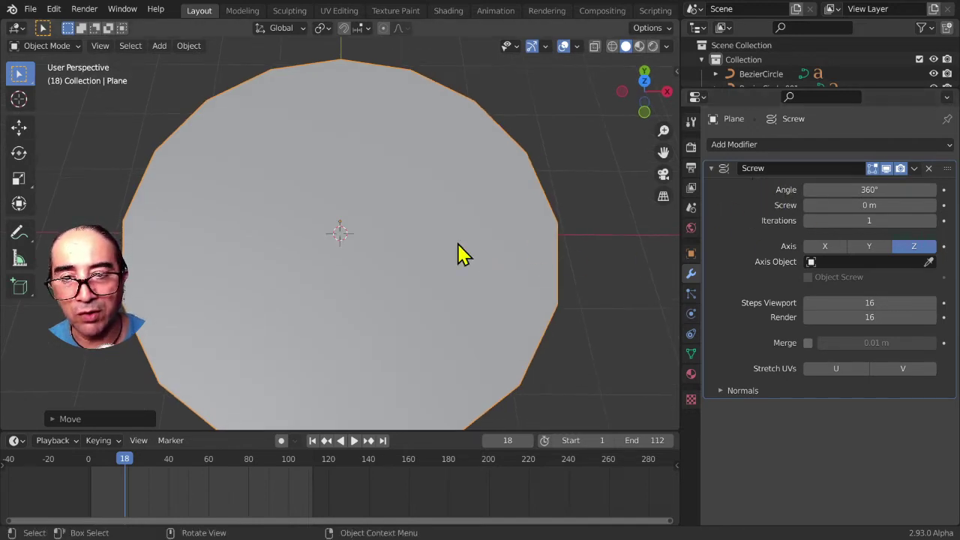
scroll(418, 274, "down", 3)
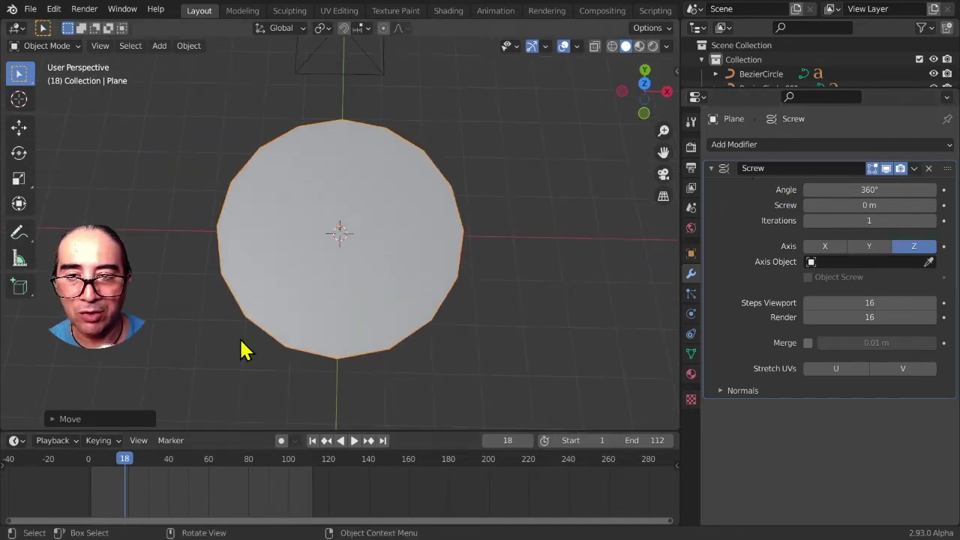
Step: Keyframe the Screw angle at 360° on frame 10 and 0° on frame 40
mouse_move(128, 472)
left_mouse_down()
mouse_move(115, 480)
mouse_move(109, 466)
left_mouse_up()
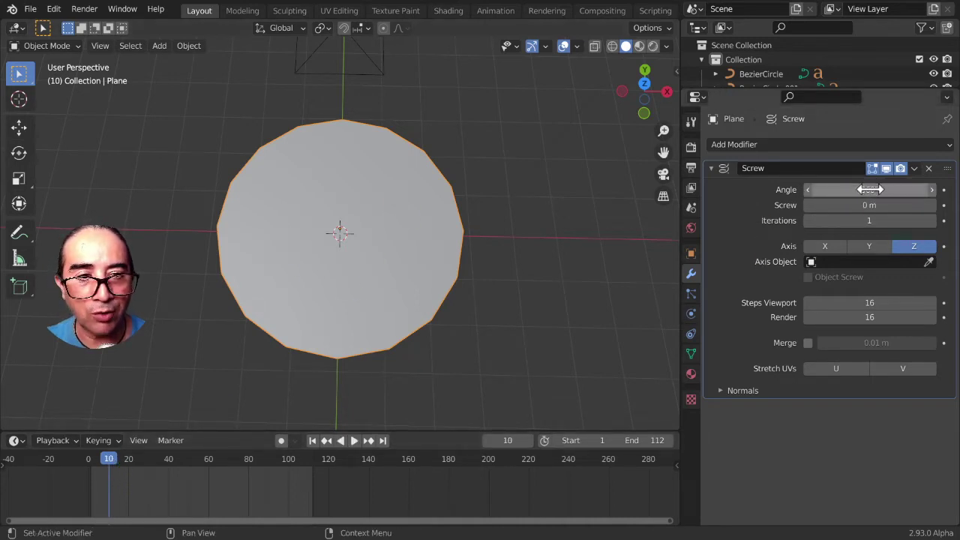
key("i")
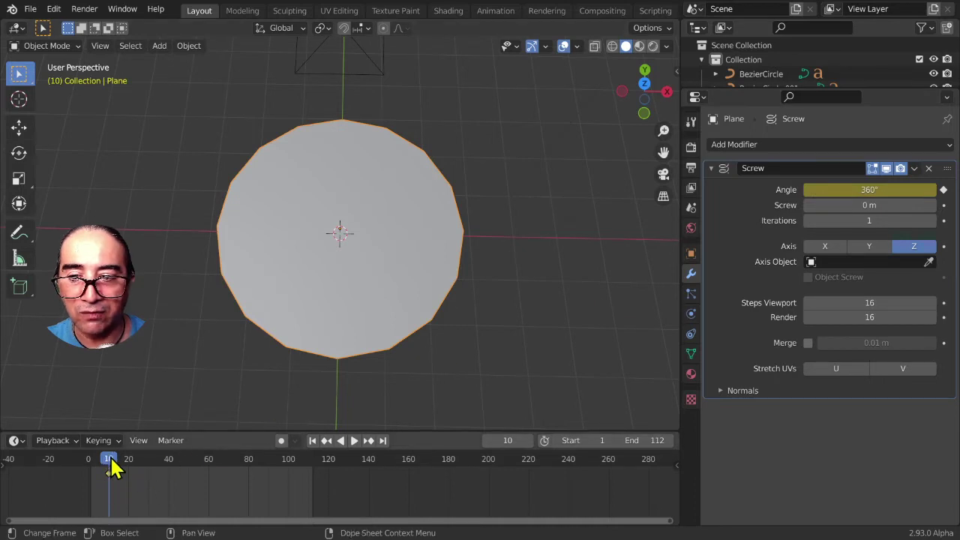
left_click_drag(110, 467, 171, 478)
left_click(870, 190)
key("Return")
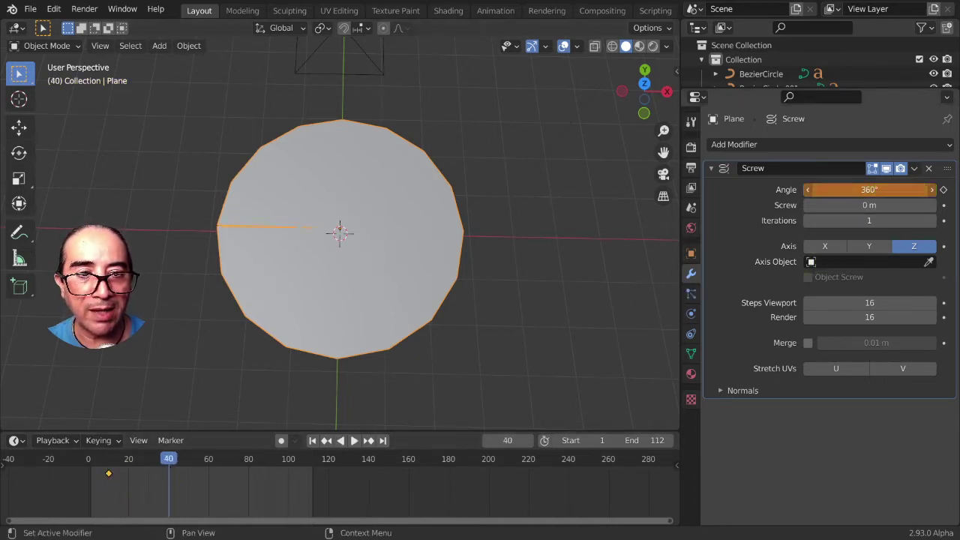
left_click_drag(889, 190, 825, 190)
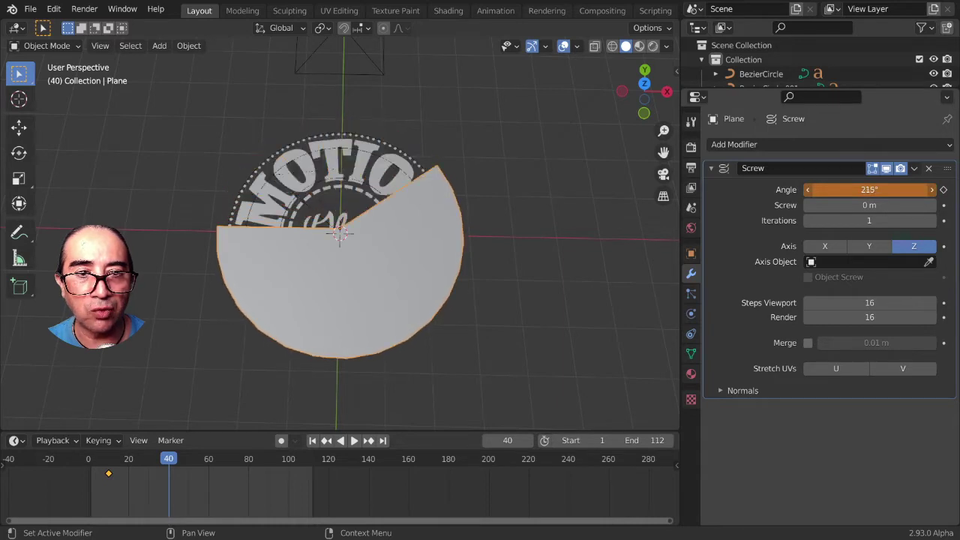
left_click(889, 190)
type("0")
key("Return")
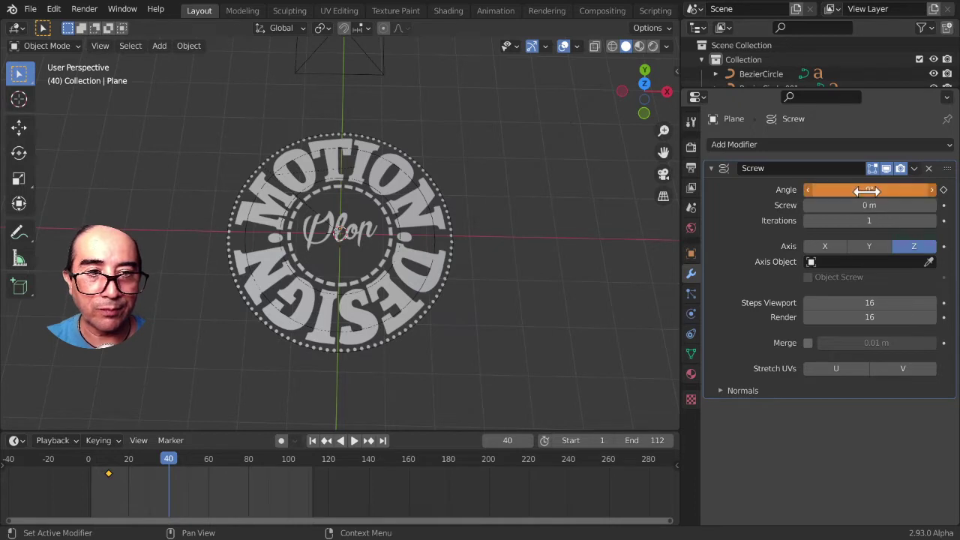
key("i")
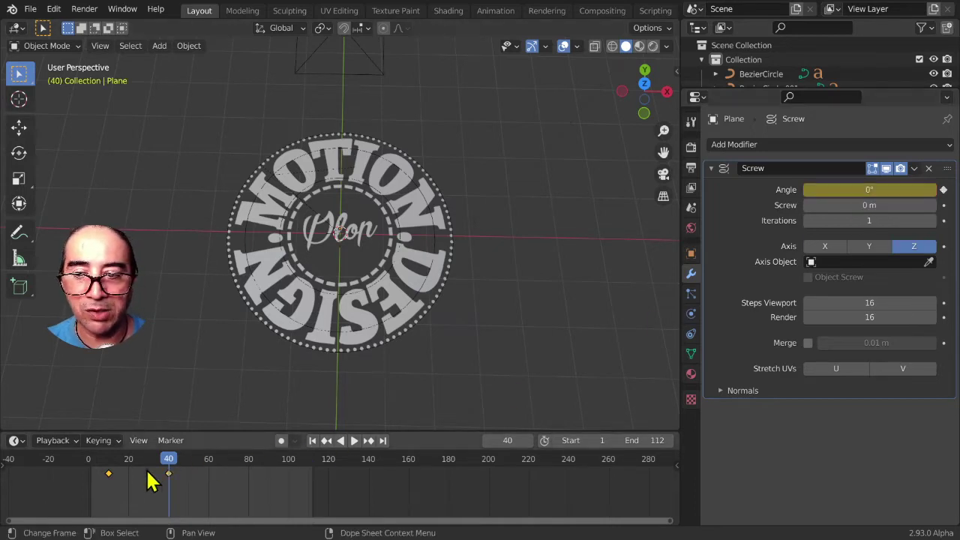
Step: Scrub the timeline in camera view to preview the logo reveal, then reselect the screwed plane
left_click(161, 465)
key("space")
left_click_drag(163, 466, 139, 467)
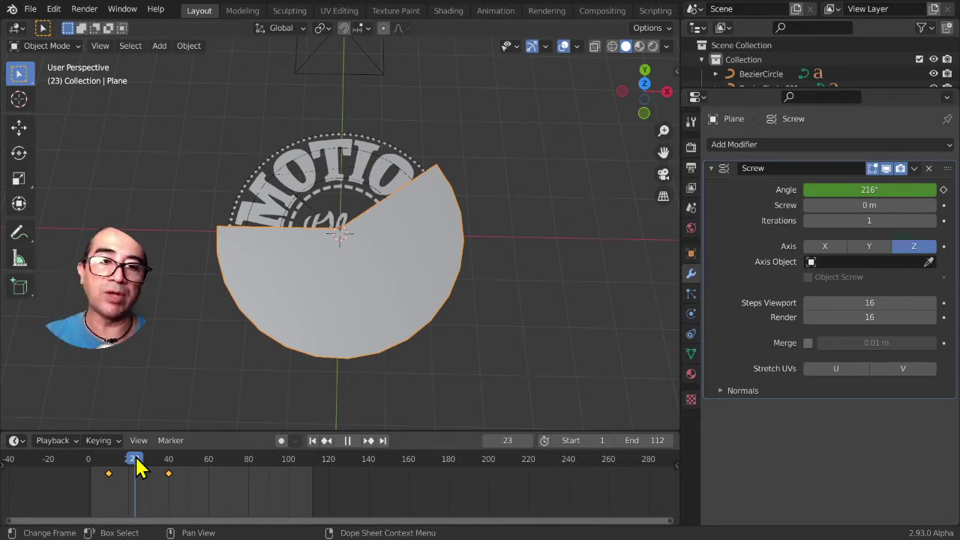
mouse_move(138, 466)
left_mouse_down()
mouse_move(125, 460)
mouse_move(148, 459)
mouse_move(116, 448)
left_mouse_up()
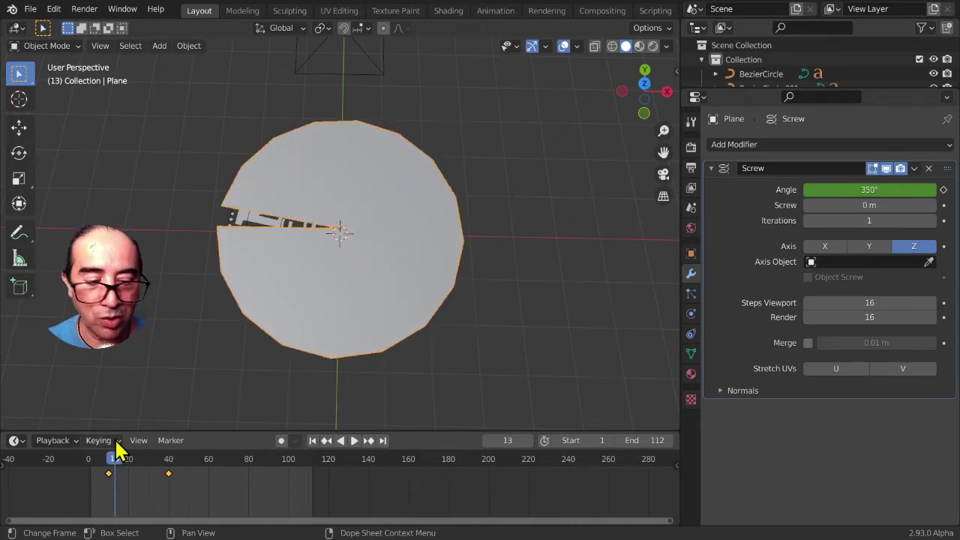
key("KP_0")
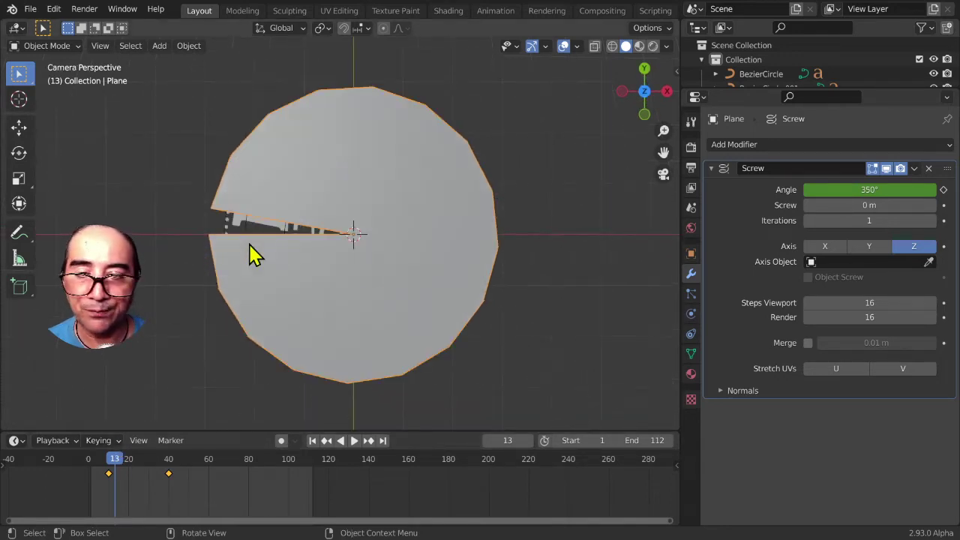
left_click(107, 456)
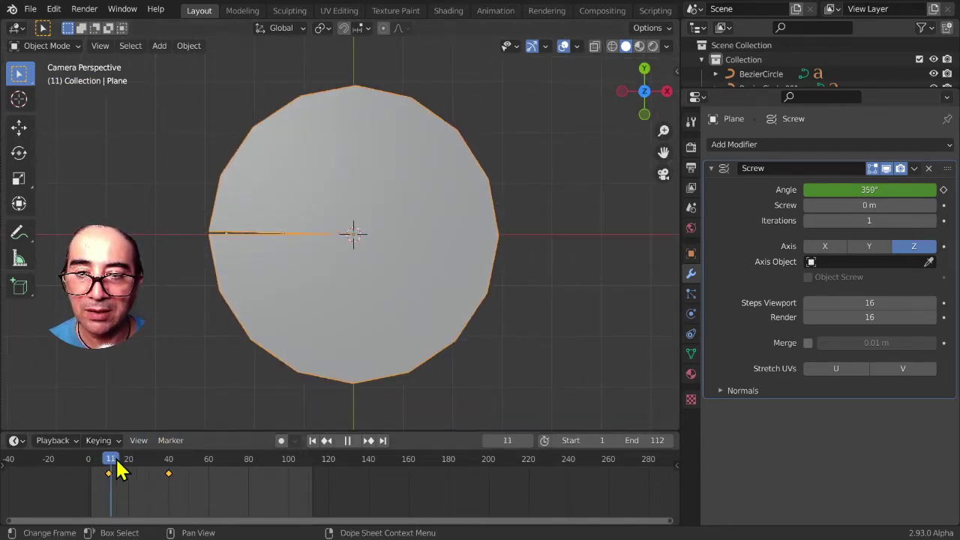
left_click_drag(118, 467, 171, 465)
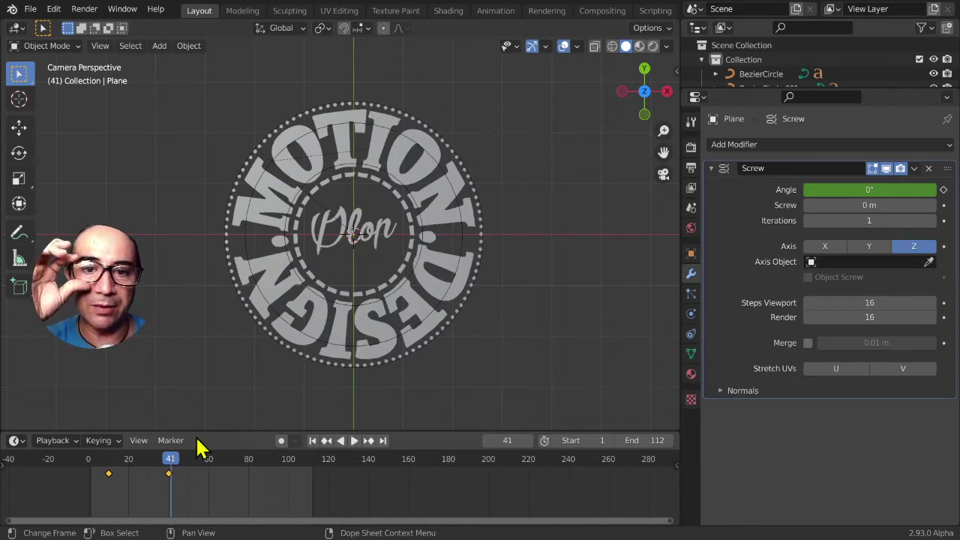
mouse_move(163, 461)
left_mouse_down()
mouse_move(109, 463)
mouse_move(179, 464)
mouse_move(136, 473)
left_mouse_up()
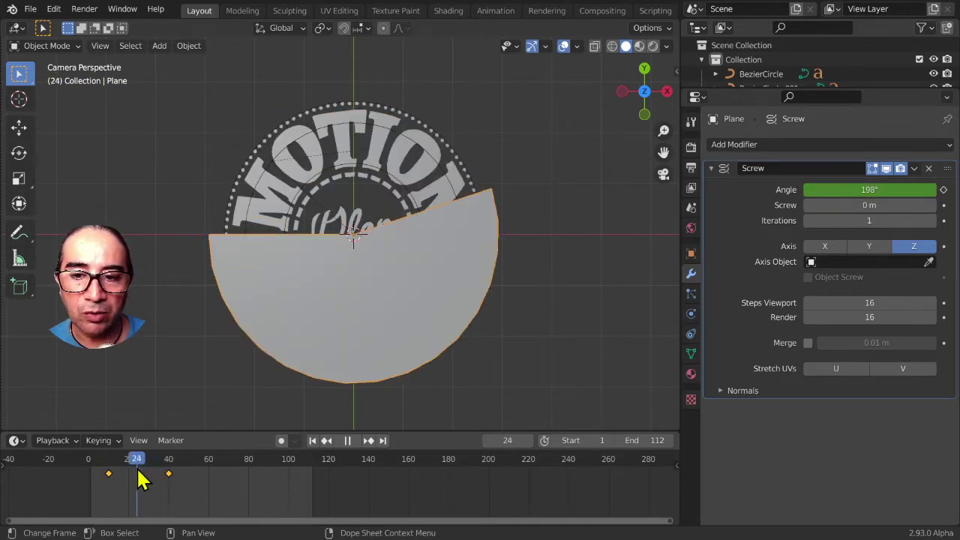
left_click(398, 327)
left_click(482, 323)
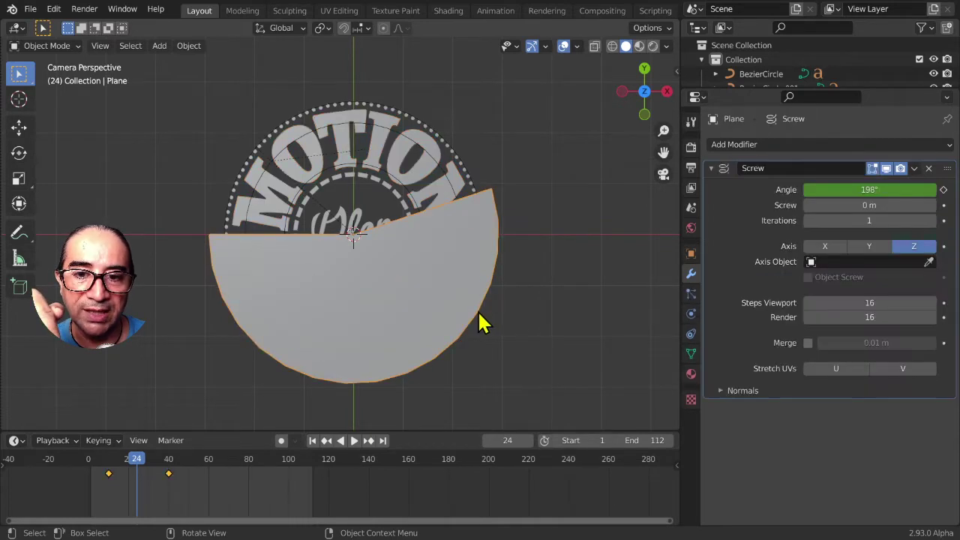
Step: Give the plane a new Holdout material and preview it in rendered shading
left_click(691, 373)
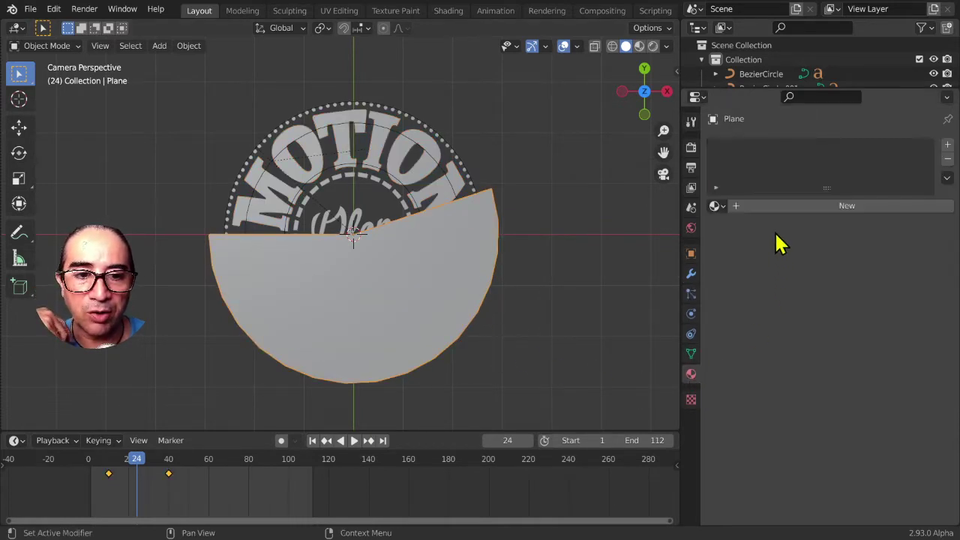
left_click(796, 208)
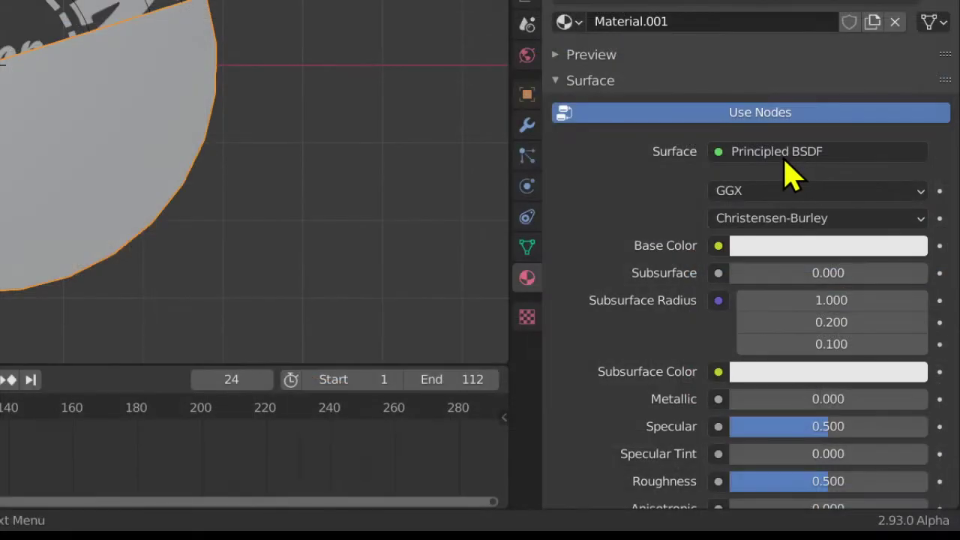
left_click(790, 154)
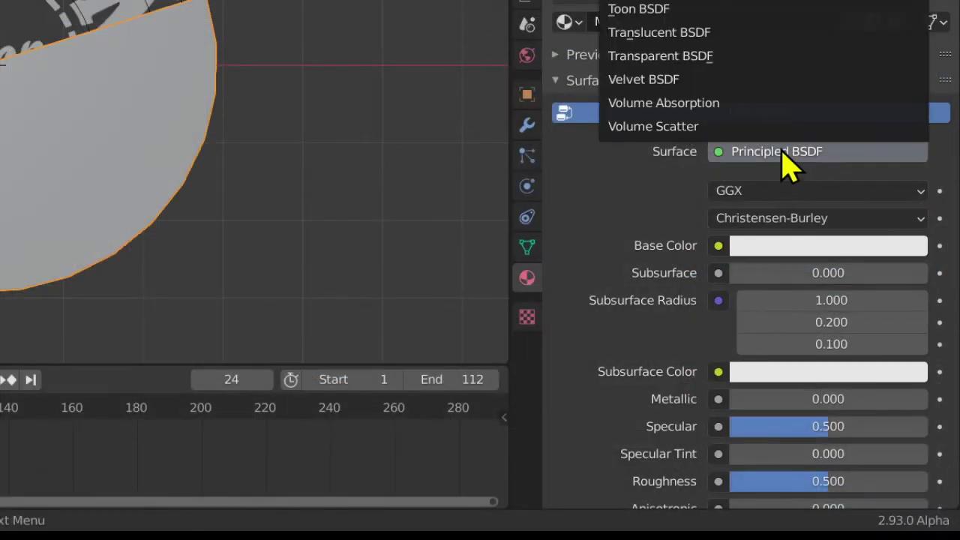
left_click(653, 4)
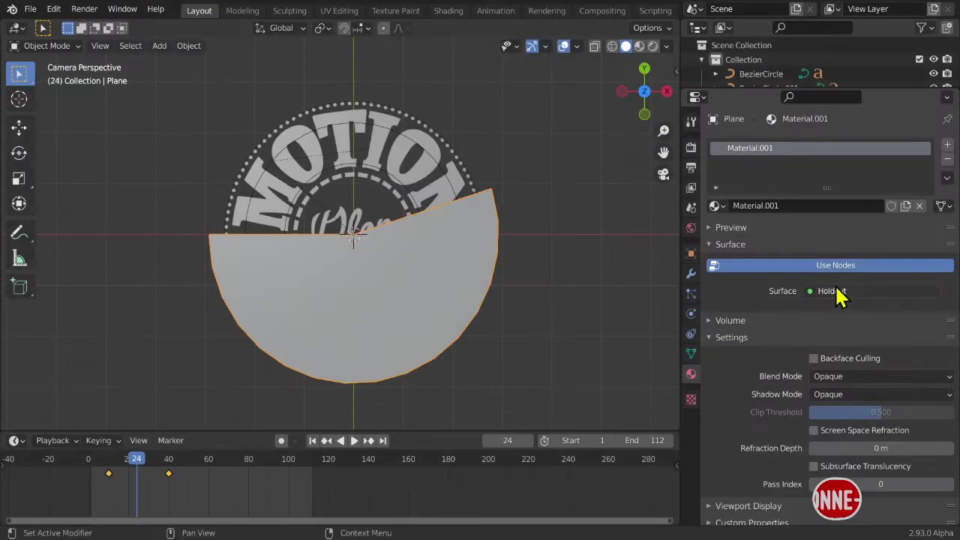
left_click(652, 47)
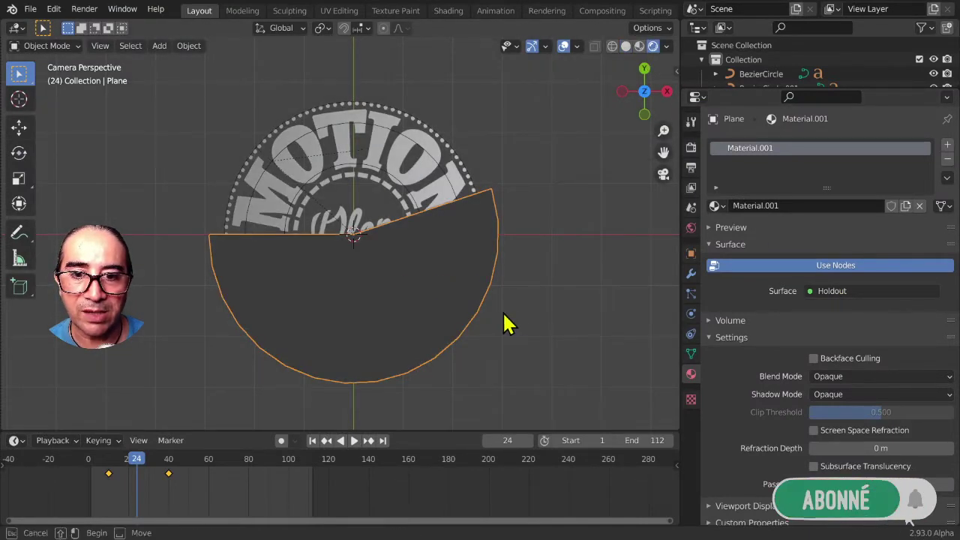
Step: Turn on Film Transparent in Render Properties and deselect the disc
left_click(429, 282)
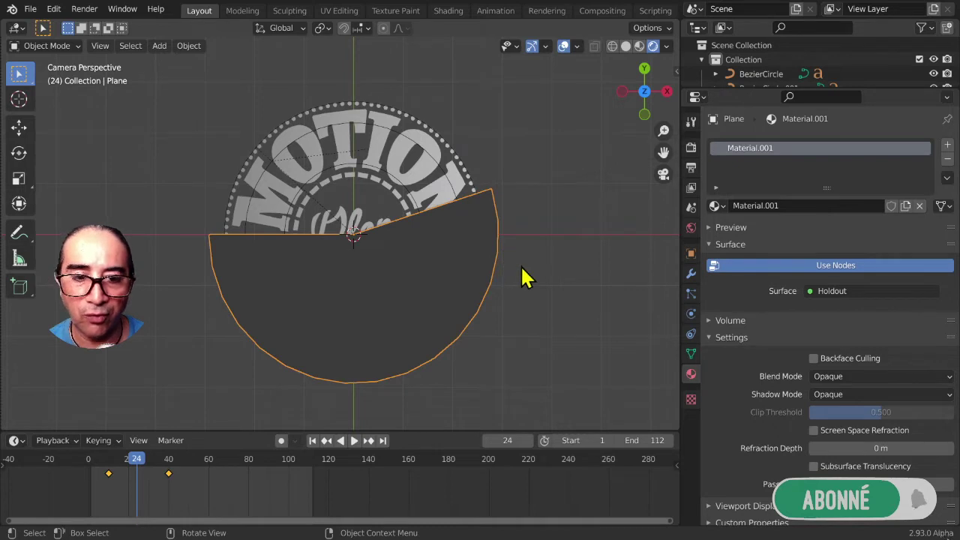
left_click(691, 147)
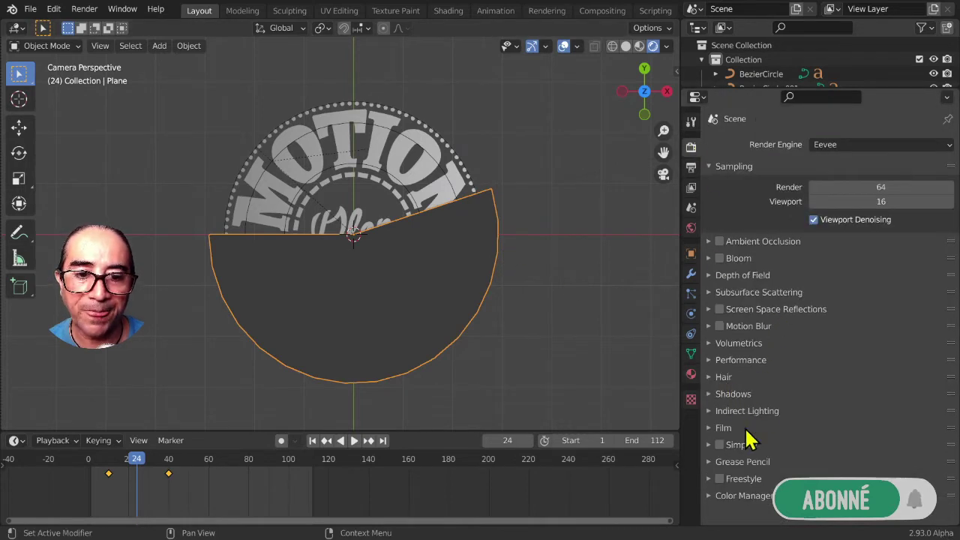
left_click(714, 428)
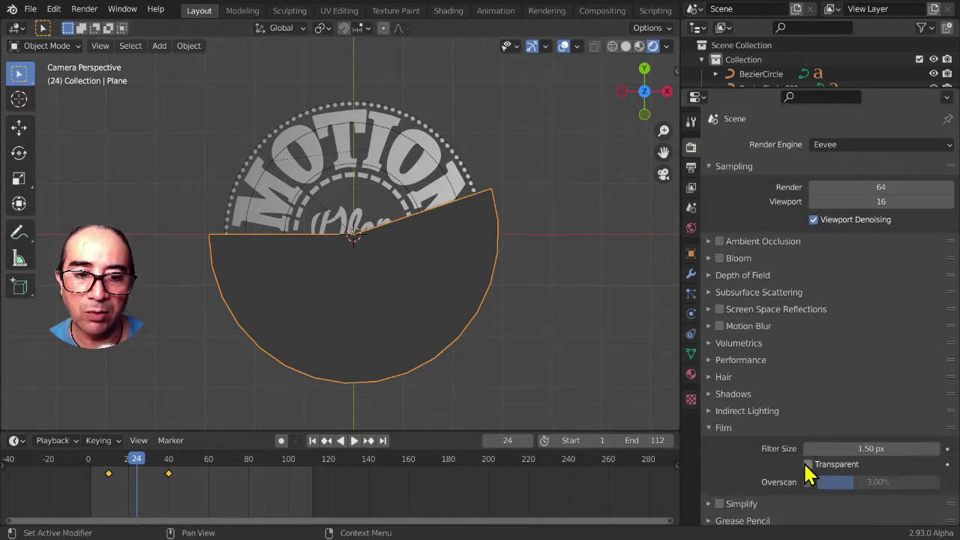
left_click(808, 465)
left_click(481, 326)
left_click(450, 255)
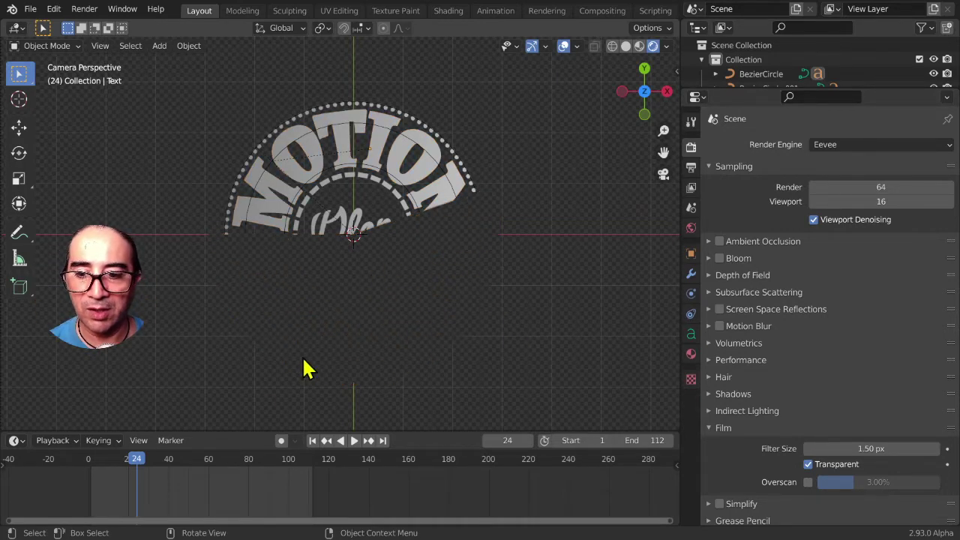
Step: Preview the reveal, then give the disc's angle keyframes Quartic easing
left_click(102, 467)
key("space")
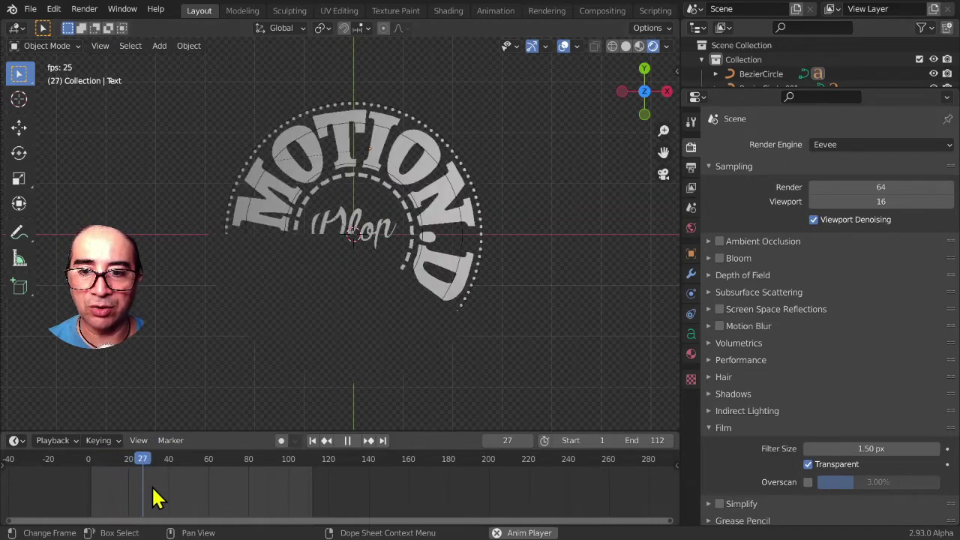
key("space")
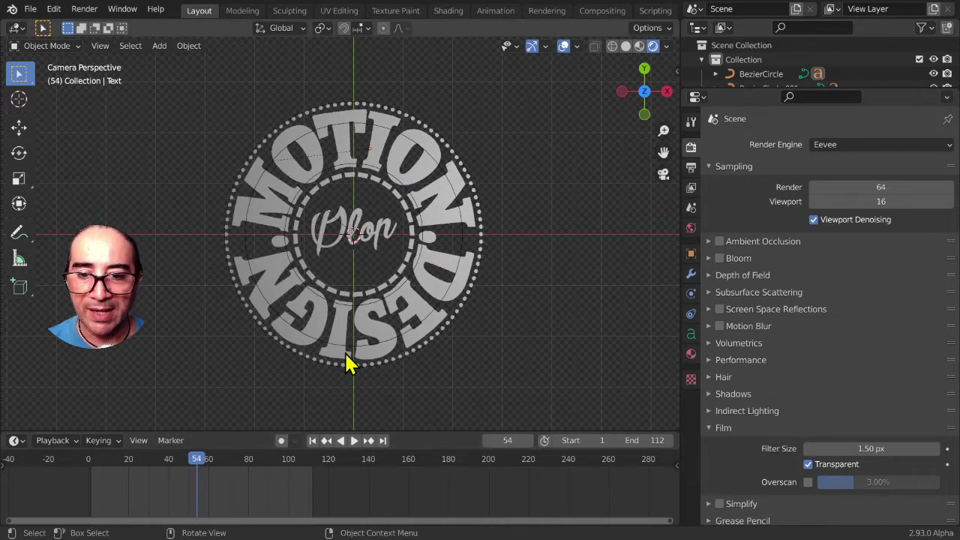
left_click(157, 459)
left_click(270, 270)
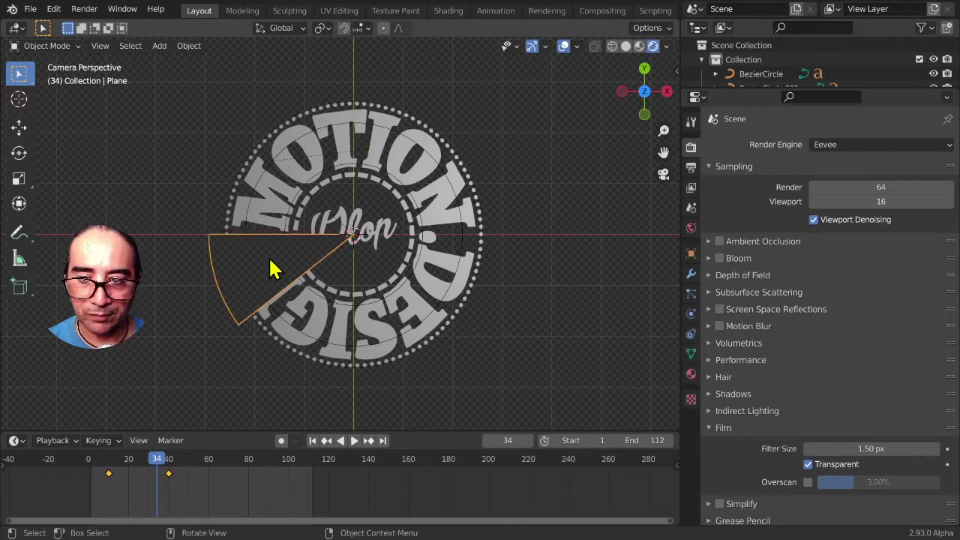
key("t")
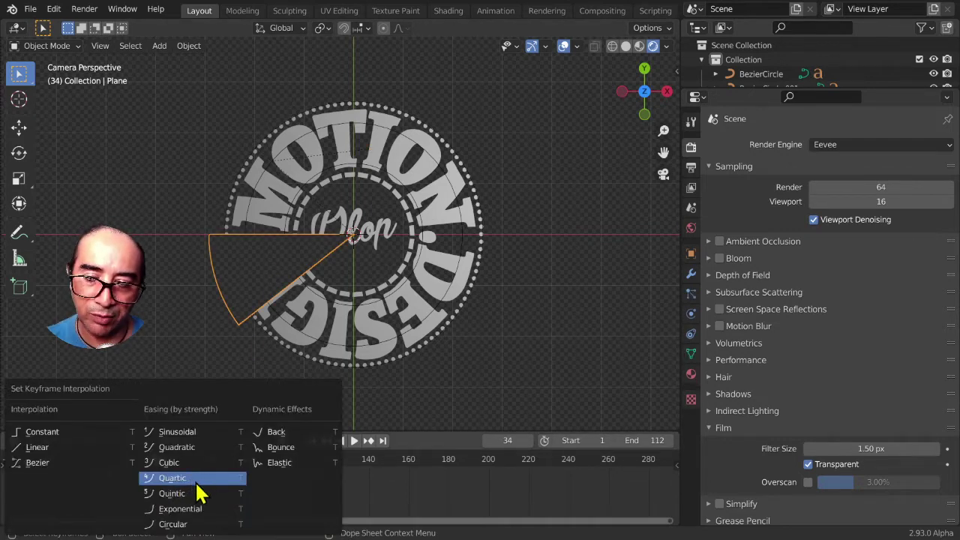
left_click(195, 481)
Step: Duplicate the 0° end keyframe 56 frames later to frame 97 and play it back
left_click(86, 460)
key("space")
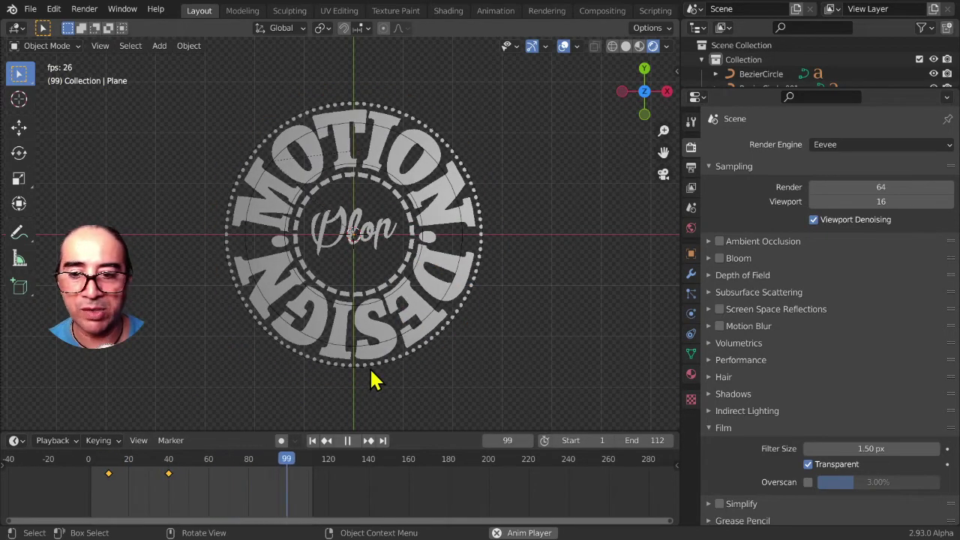
key("space")
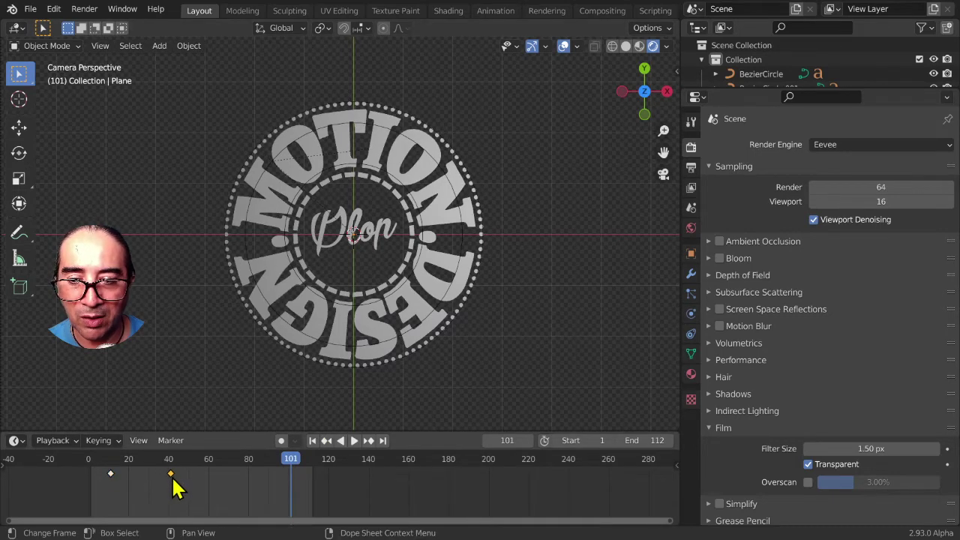
left_click(208, 471)
key("space")
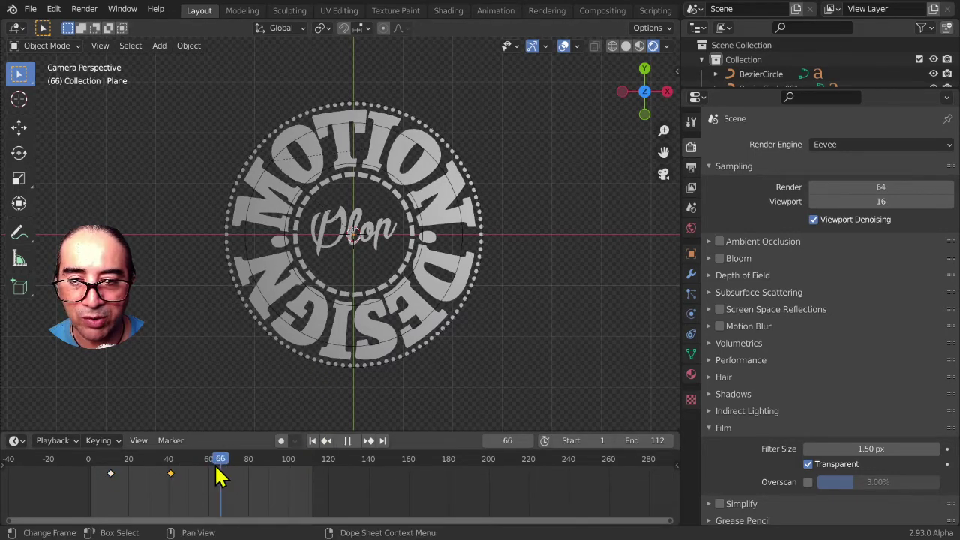
key("Escape")
key("shift+d")
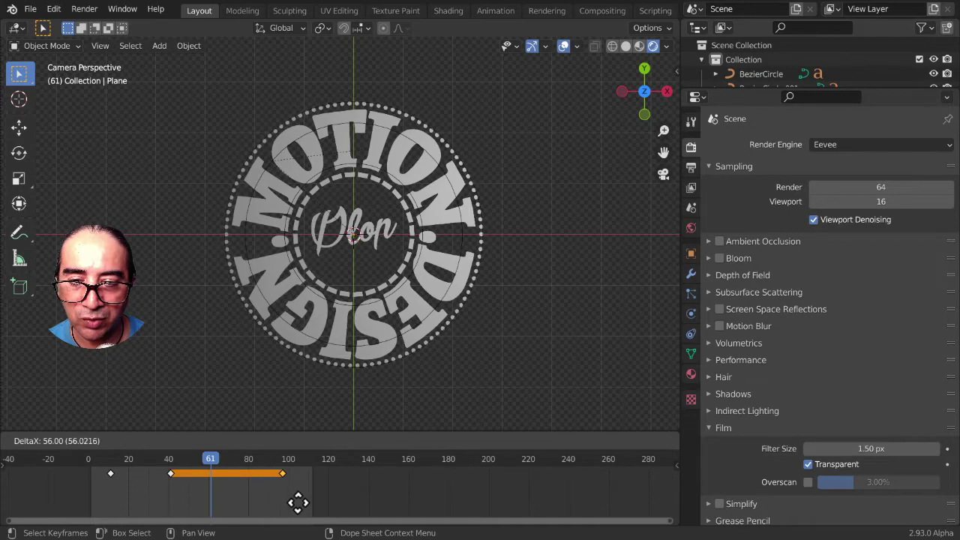
left_click(298, 503)
key("space")
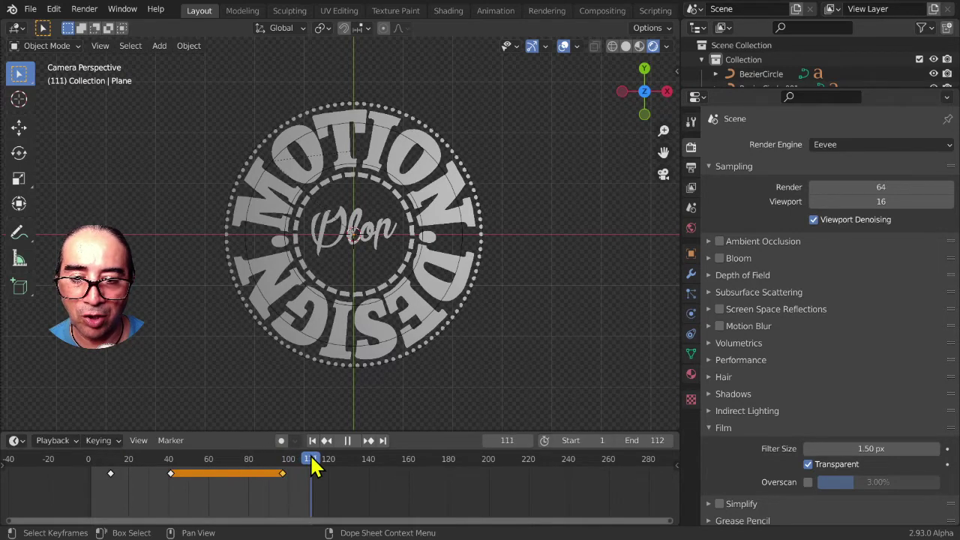
key("space")
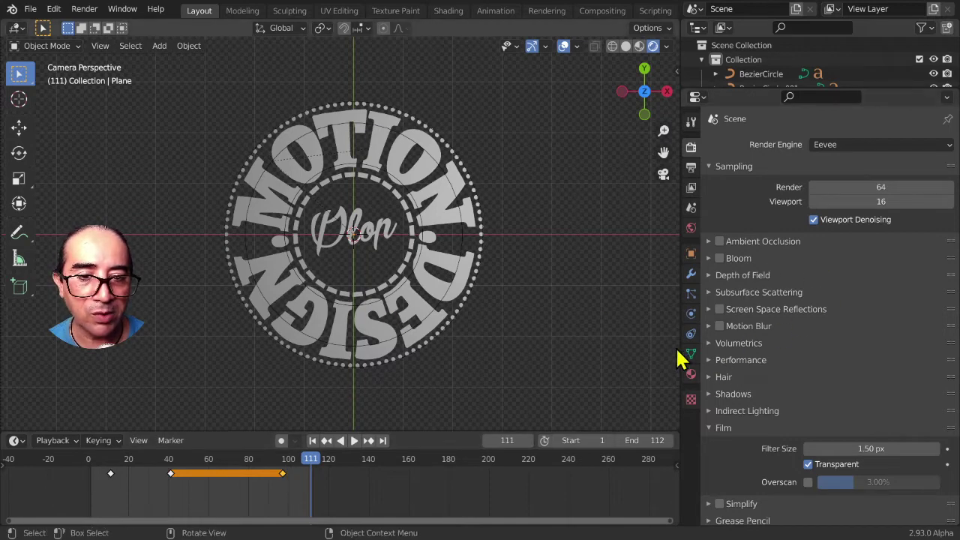
Step: Set the disc's Screw modifier angle to -360° and keyframe it at frame 111
left_click(691, 274)
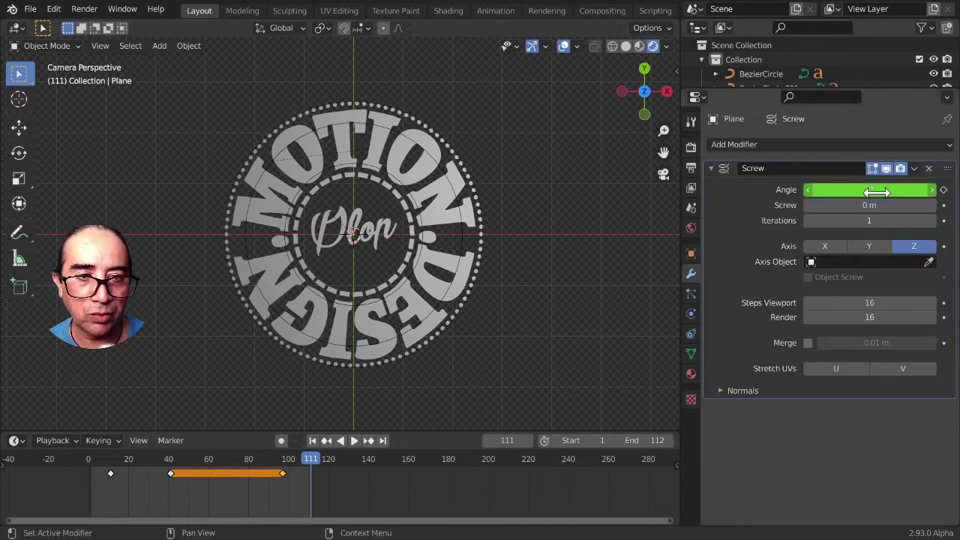
mouse_move(876, 192)
left_mouse_down()
mouse_move(862, 192)
mouse_move(882, 191)
left_mouse_up()
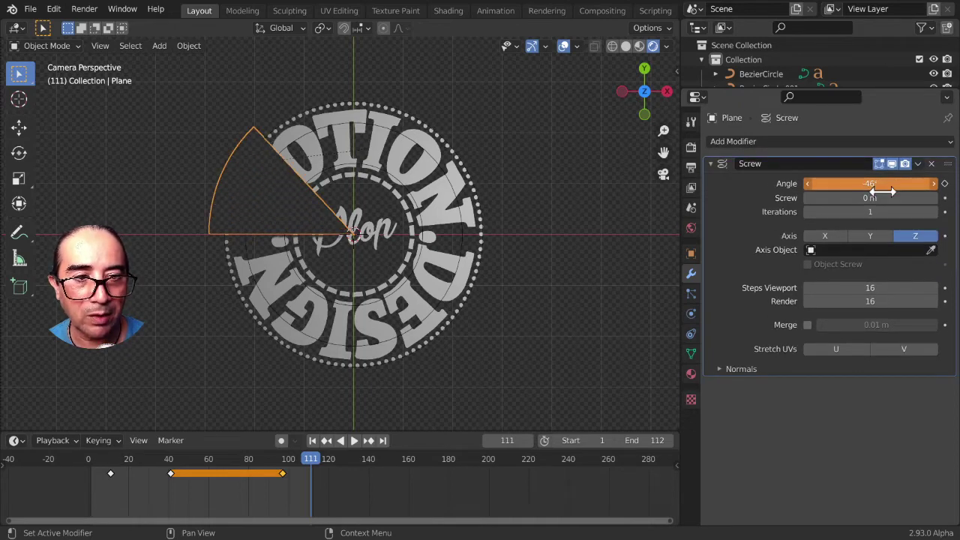
left_click(870, 189)
type("-360")
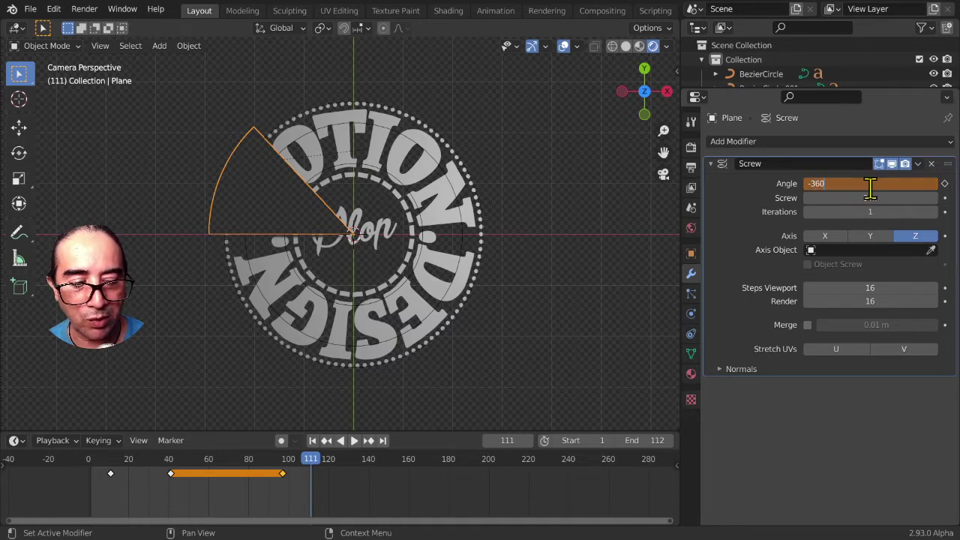
key("Return")
key("i")
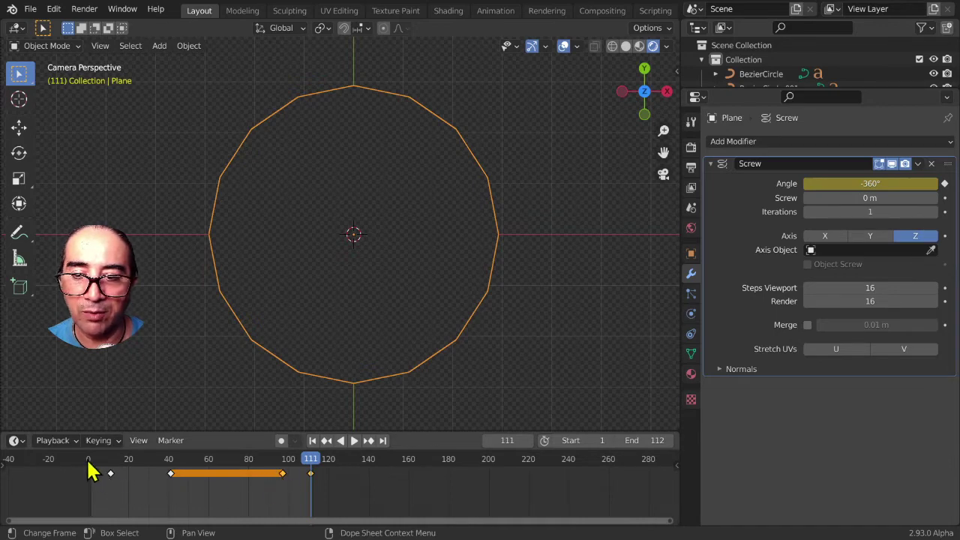
Step: Play the reveal-and-hide animation from frame 0 to review it
left_click(88, 470)
key("space")
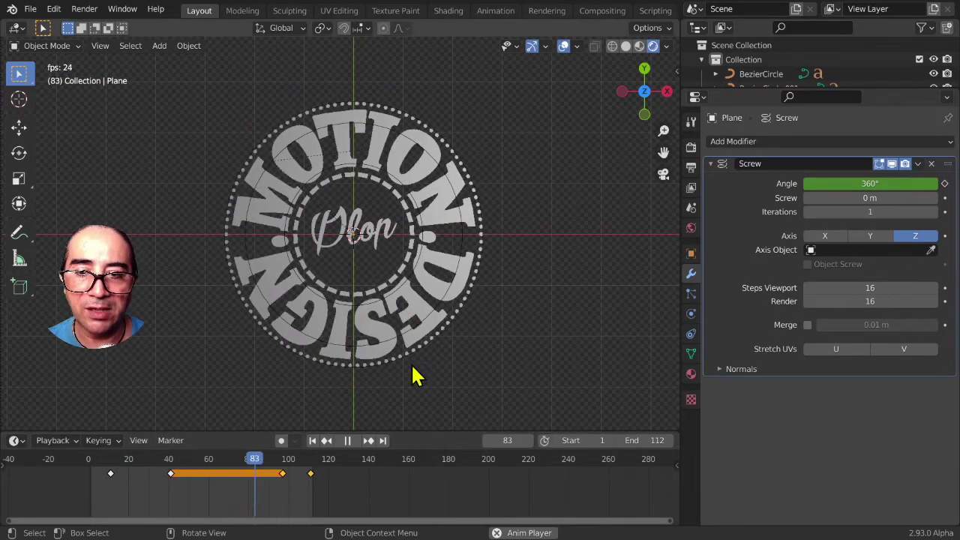
key("space")
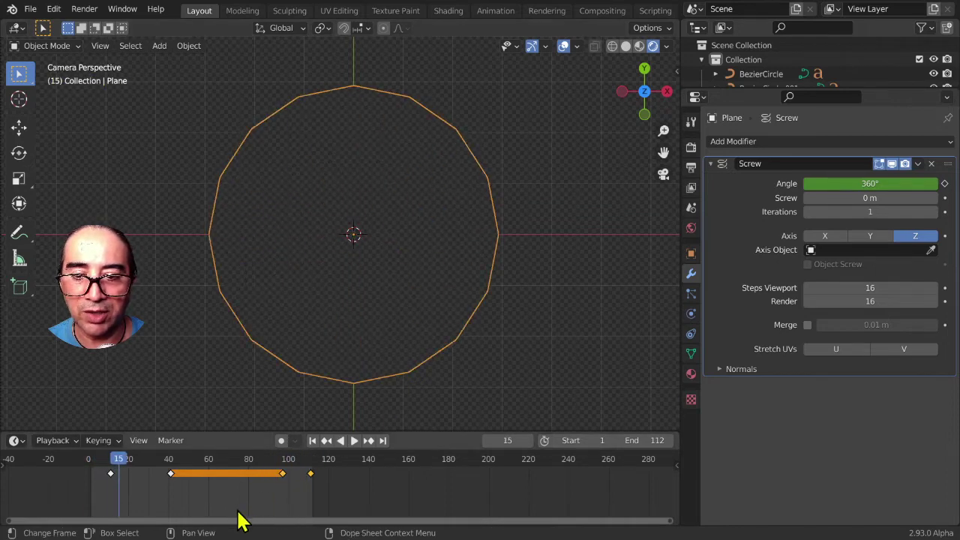
Step: Retime the screw-angle keys earlier, to about frames 3, 29 and 85, and replay
key("g")
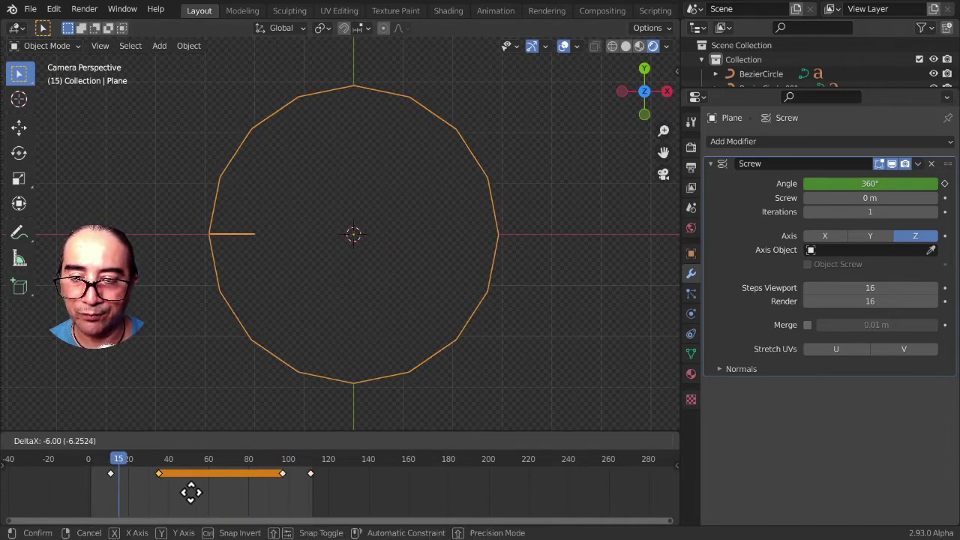
left_click(192, 495)
left_click_drag(111, 482, 95, 482)
left_click_drag(158, 490, 150, 489)
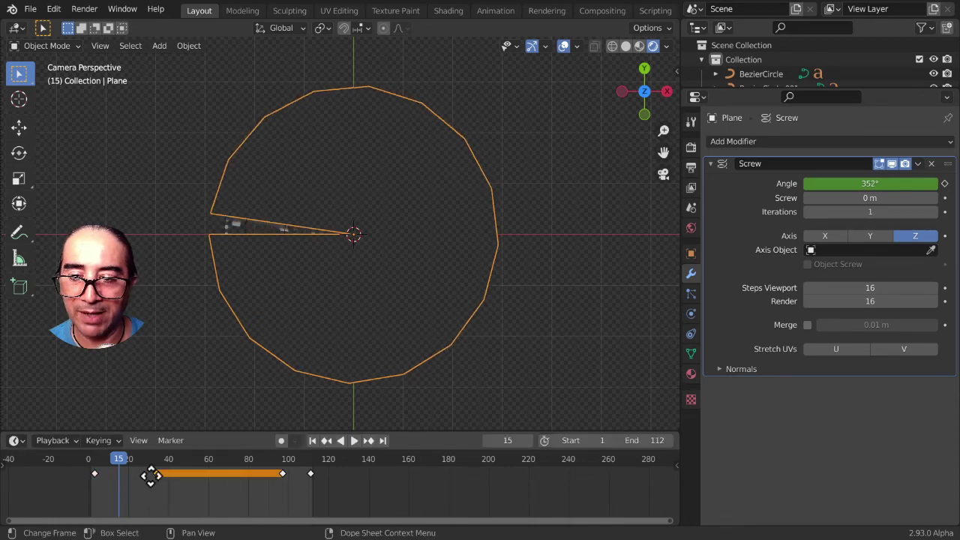
left_click_drag(283, 475, 254, 473)
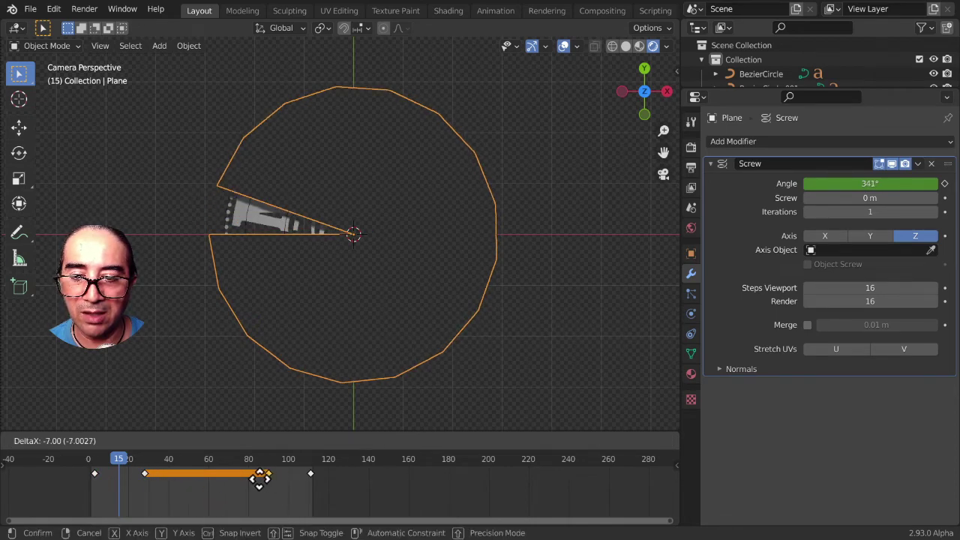
key("space")
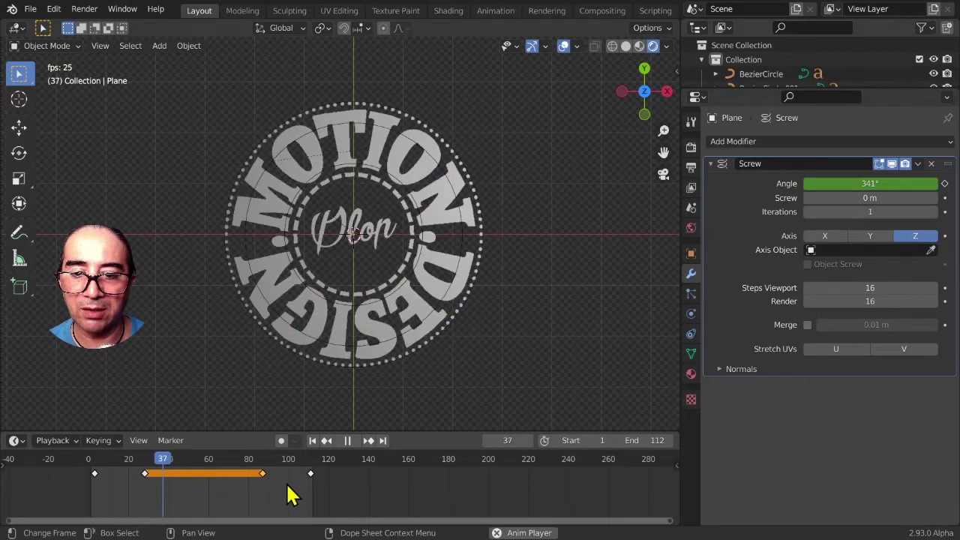
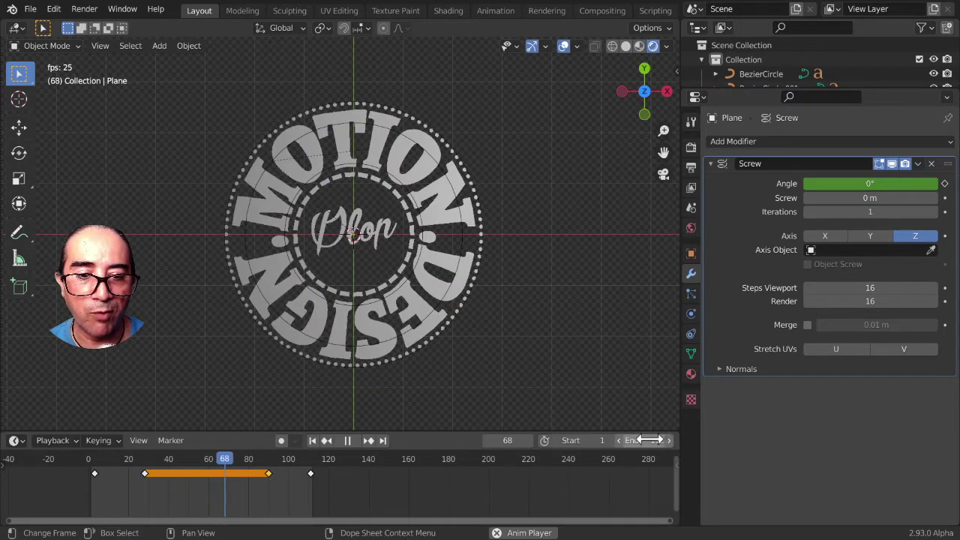
Step: Drag the End frame to 137, stop playback at frame 43, and orbit out of the camera view
left_click_drag(649, 440, 675, 441)
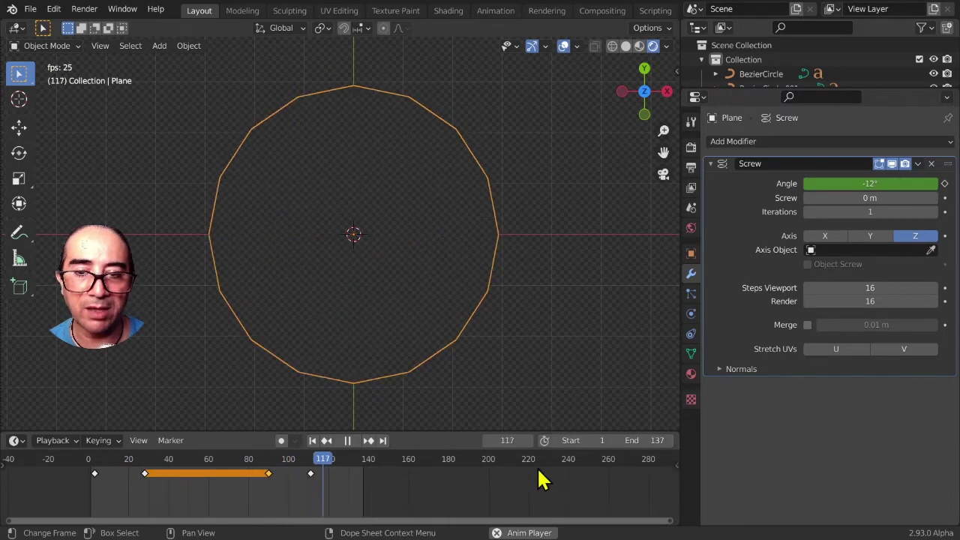
left_click(585, 149)
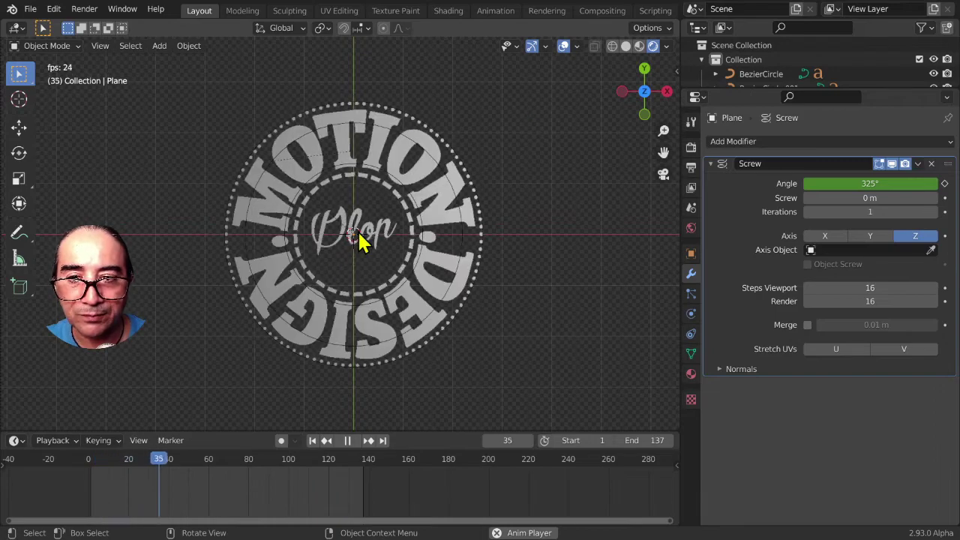
key("space")
left_click(383, 244)
mouse_move(383, 244)
middle_mouse_down()
mouse_move(364, 318)
mouse_move(399, 307)
middle_mouse_up()
Step: Give the dashed inner ring a new material with green emission at strength about 9.3
left_click(398, 307)
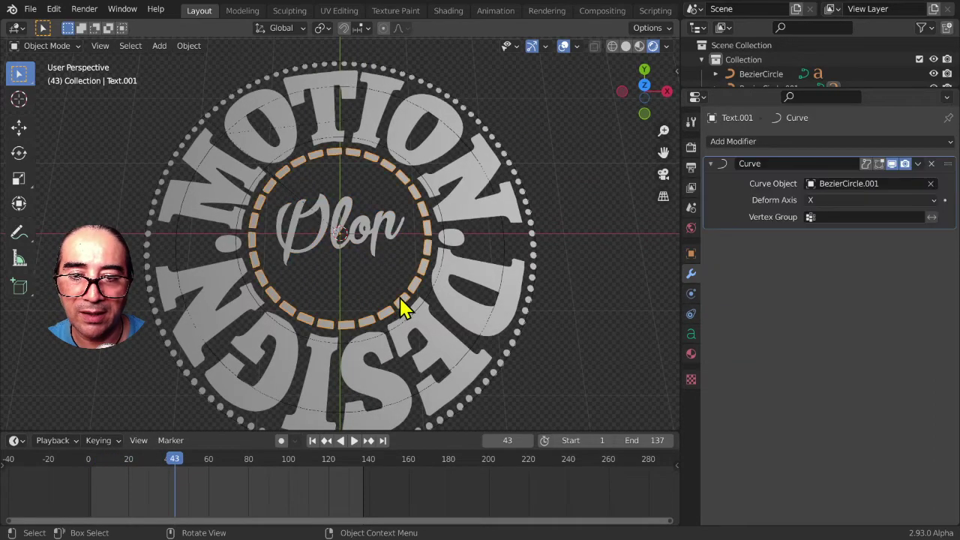
left_click(690, 354)
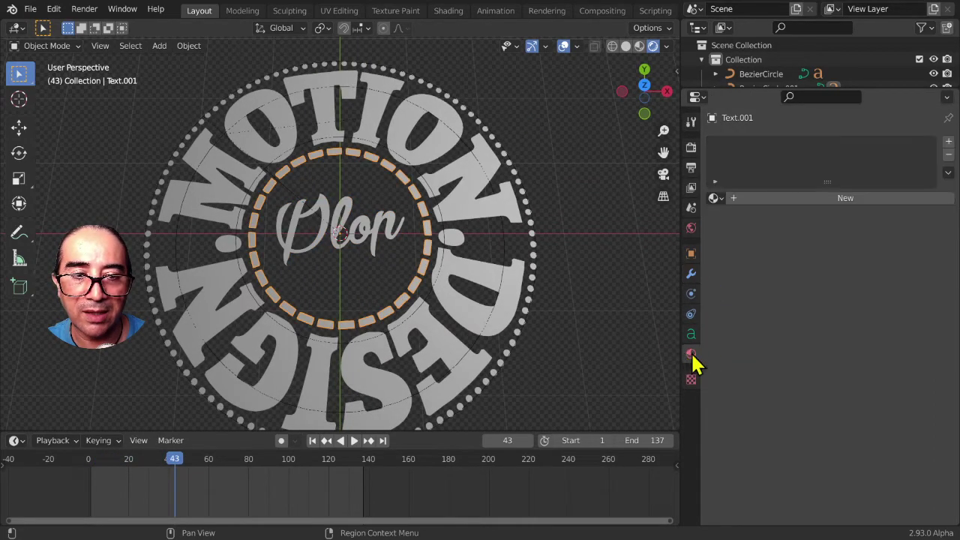
left_click(762, 199)
scroll(823, 365, "down", 4)
scroll(854, 399, "down", 3)
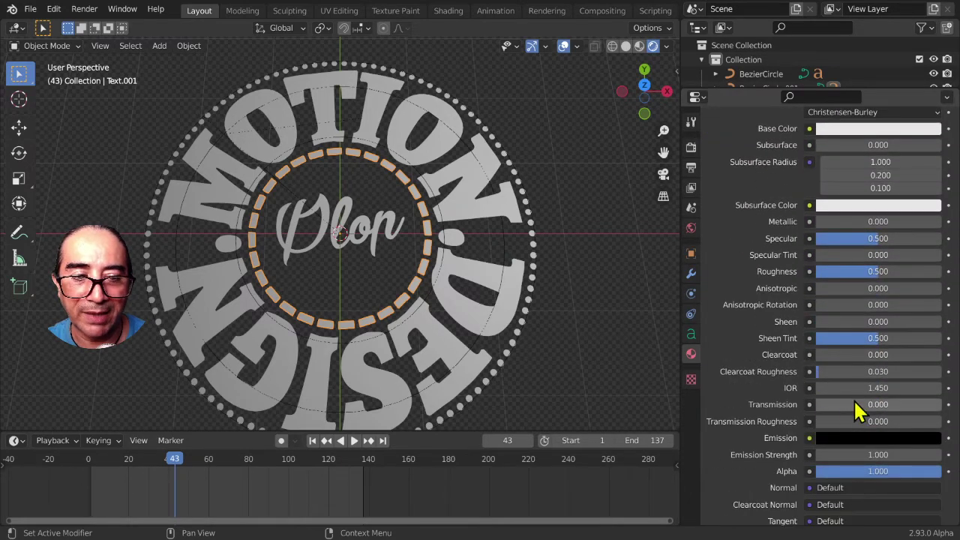
left_click(863, 439)
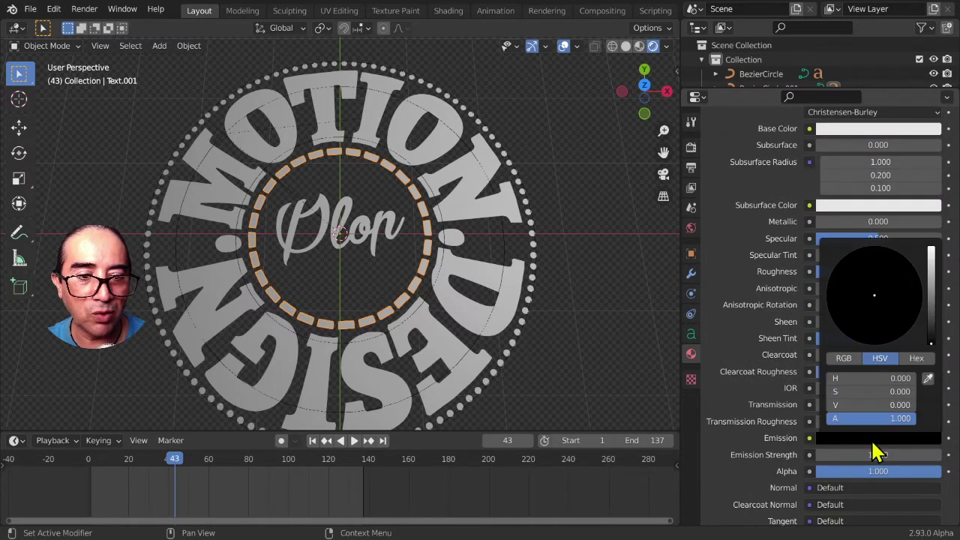
left_click_drag(931, 287, 931, 280)
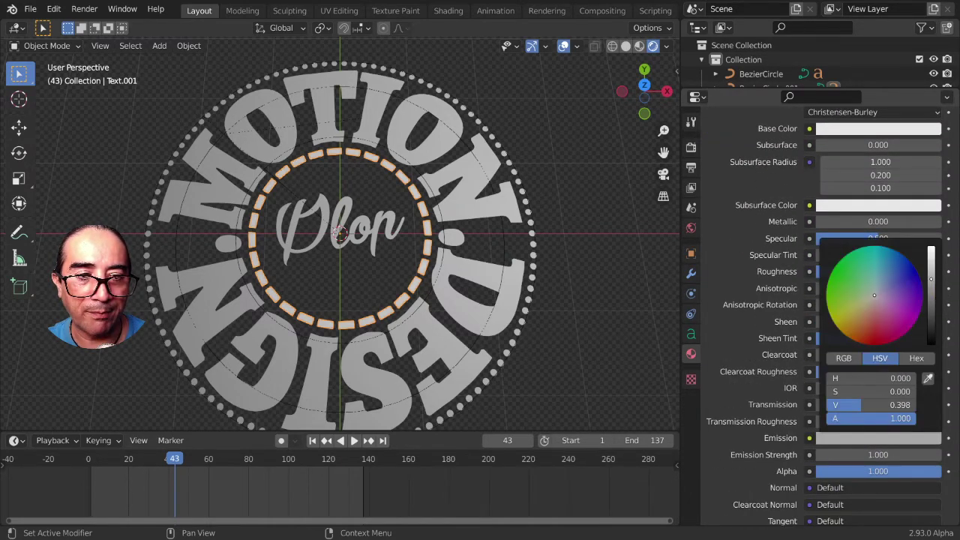
left_click(845, 289)
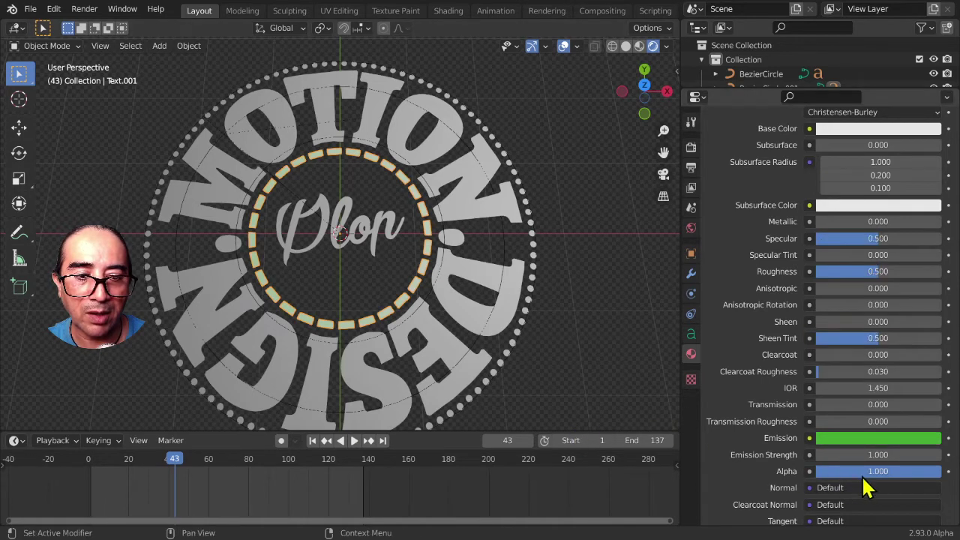
left_click_drag(855, 454, 900, 455)
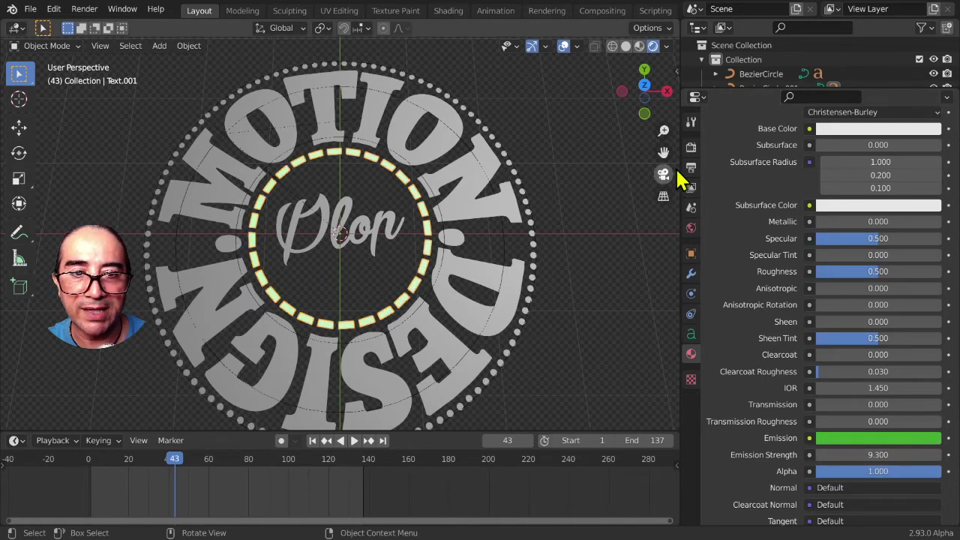
Step: Enable Bloom in the render settings so emissive parts glow
left_click(690, 147)
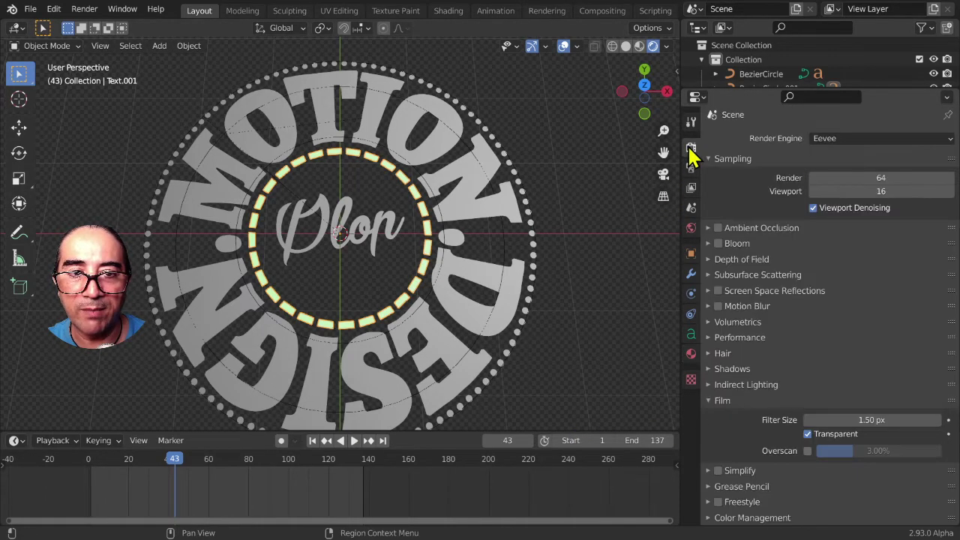
left_click(718, 243)
left_click(531, 242)
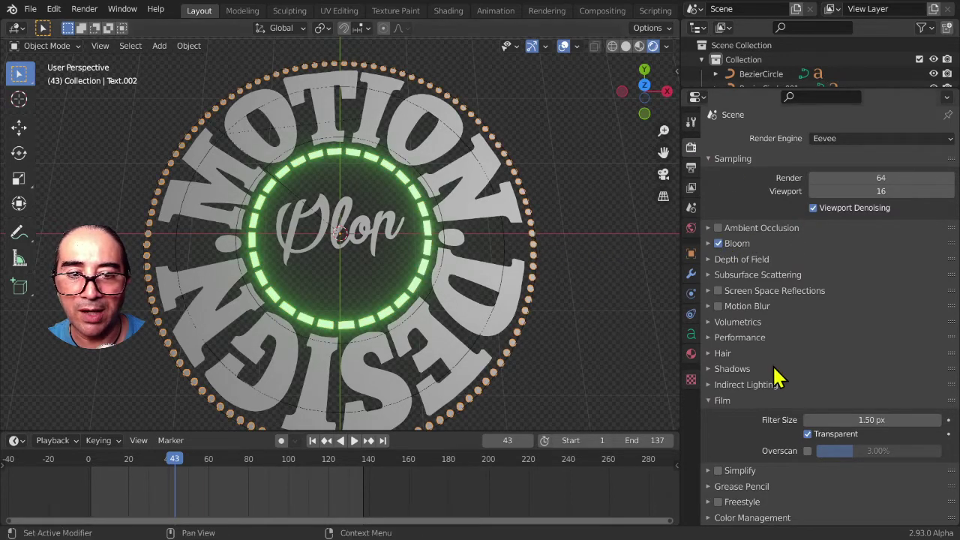
Step: Create a new material for the outer dotted ring with blue emission at strength 17.8
left_click(691, 353)
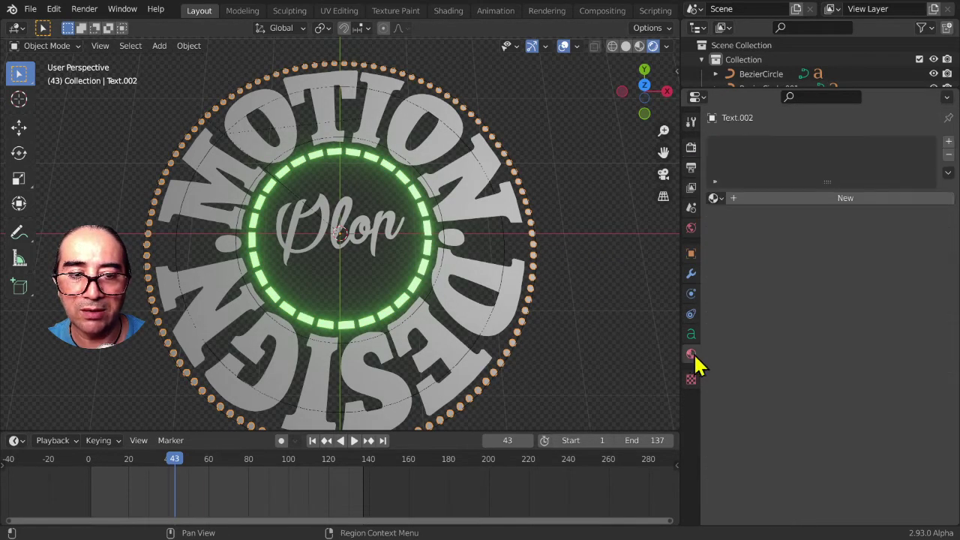
left_click(802, 197)
scroll(855, 442, "down", 5)
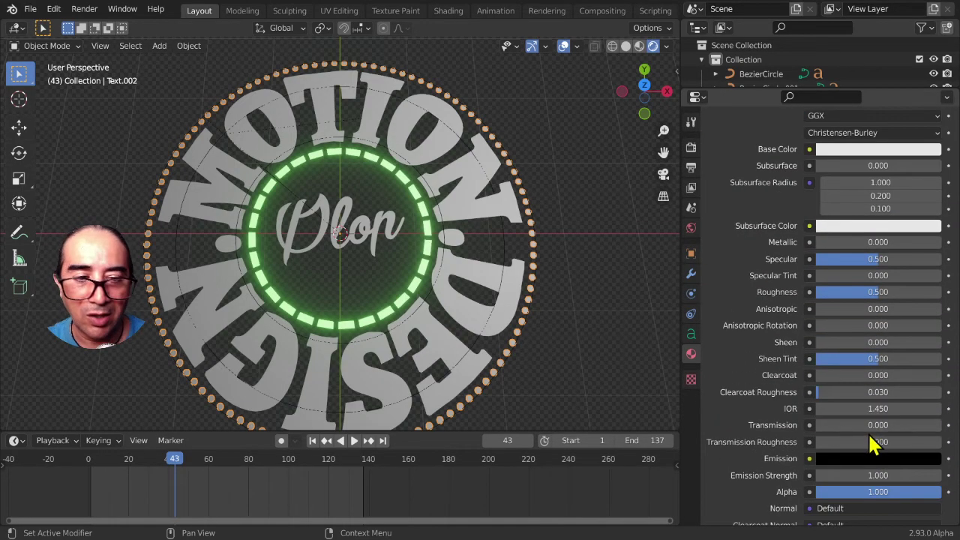
left_click(861, 465)
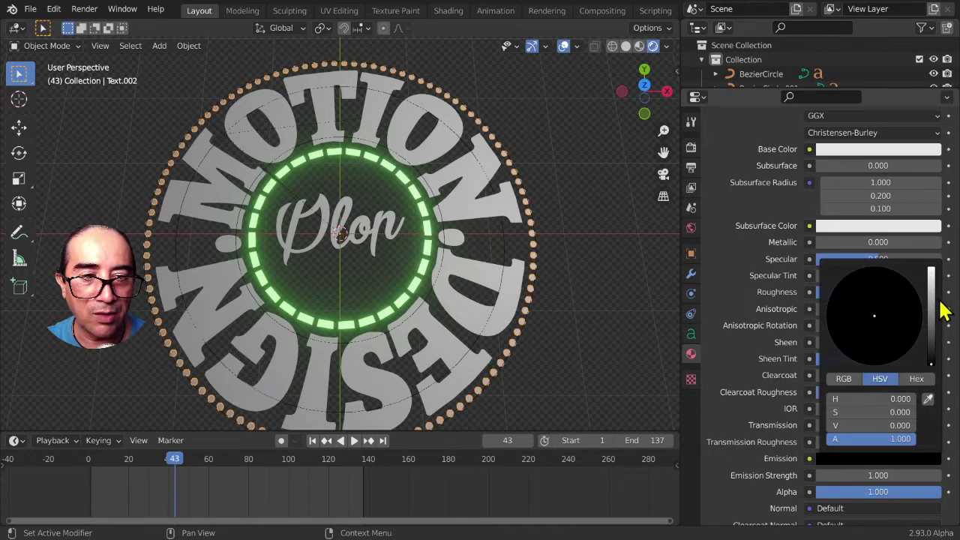
left_click(930, 270)
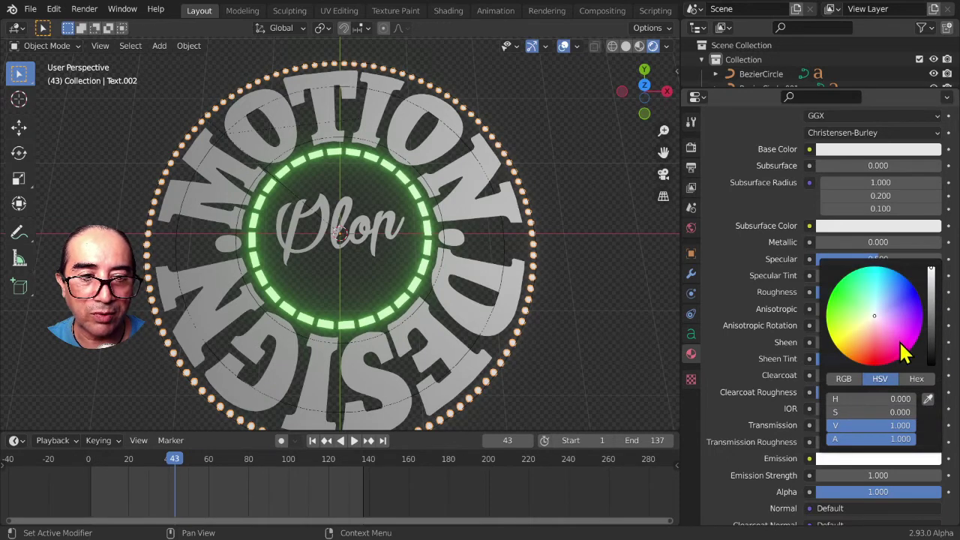
left_click(898, 300)
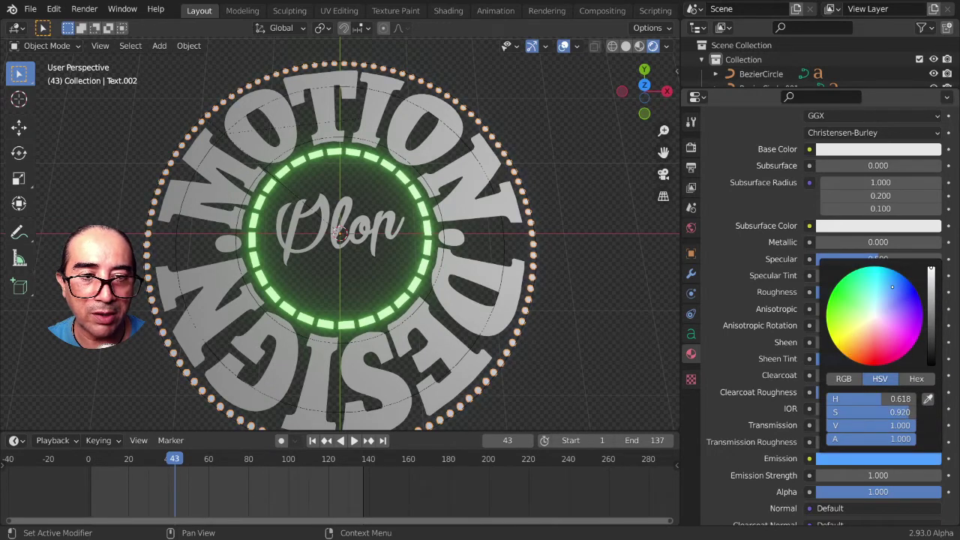
left_click_drag(888, 475, 942, 475)
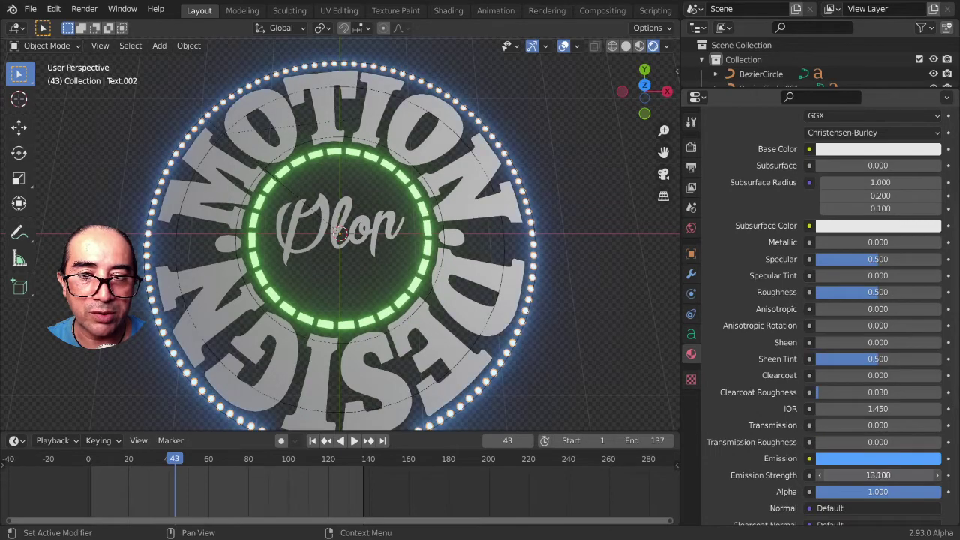
mouse_move(433, 310)
middle_mouse_down()
mouse_move(454, 311)
mouse_move(462, 285)
middle_mouse_up()
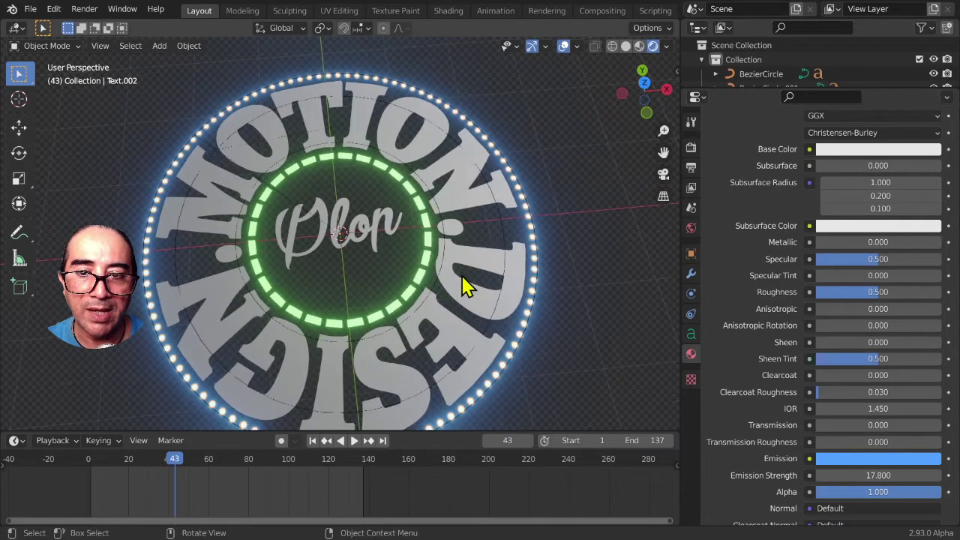
Step: Create a new material for the Plop word and brighten its base colour
left_click(352, 239)
left_click(791, 196)
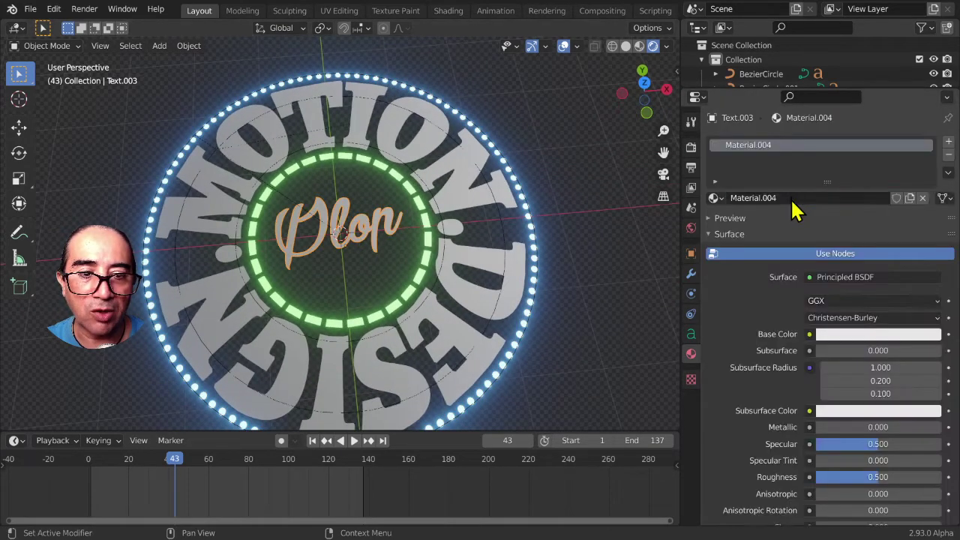
left_click(848, 336)
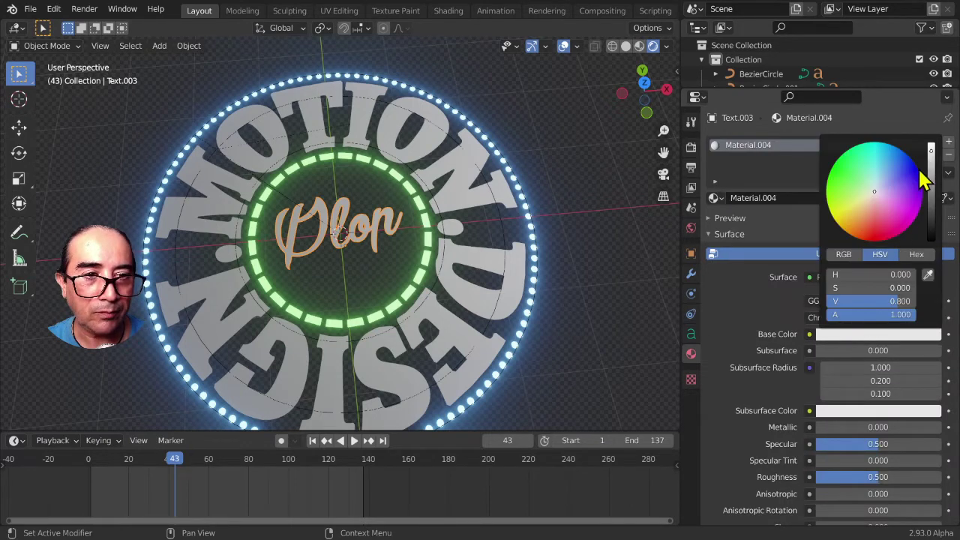
left_click(932, 148)
Step: Set the Plop material's emission colour to white so the word glows
scroll(728, 401, "down", 4)
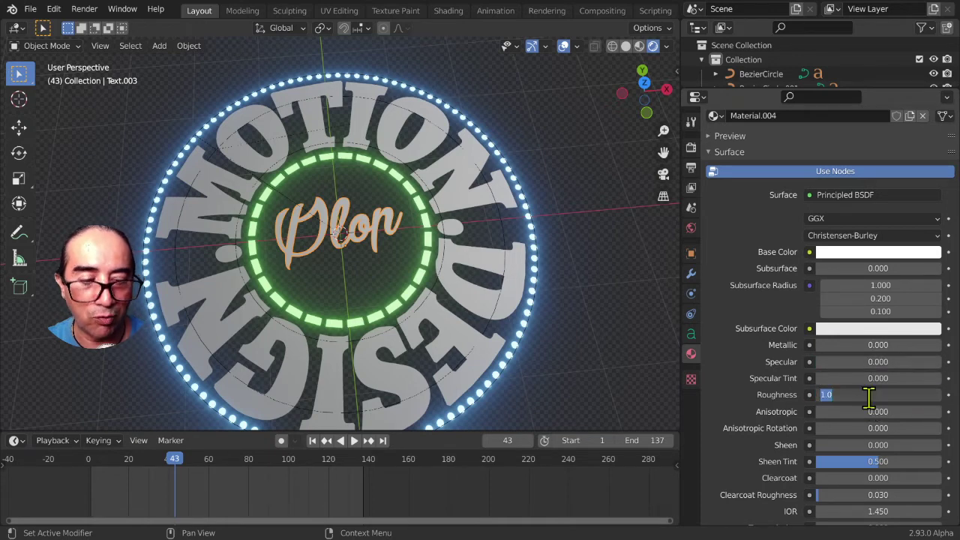
scroll(869, 397, "down", 4)
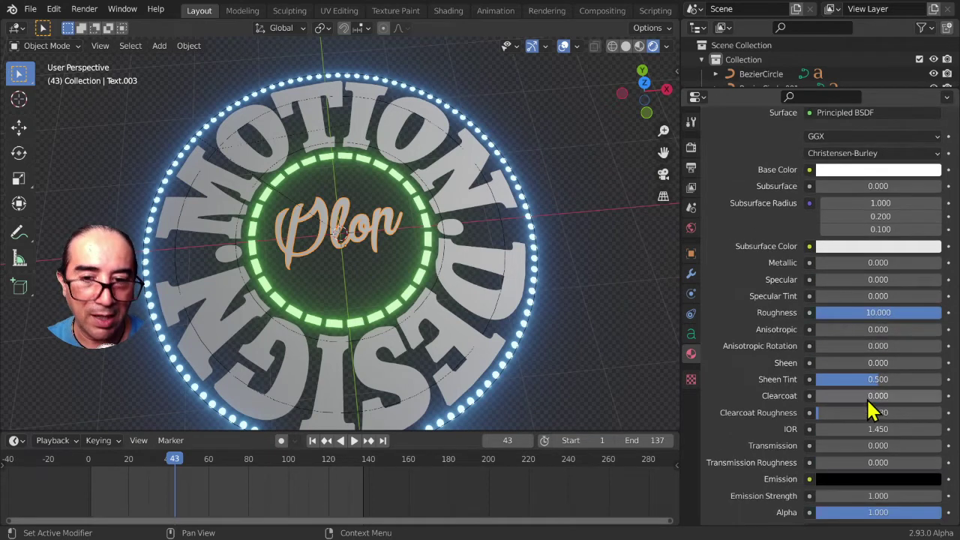
scroll(867, 414, "down", 4)
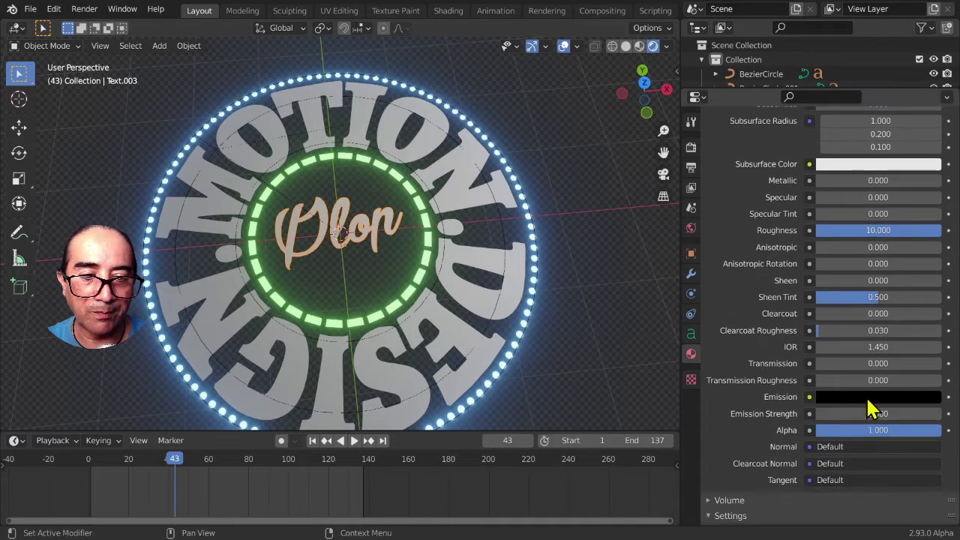
left_click(868, 398)
left_click_drag(874, 364, 923, 364)
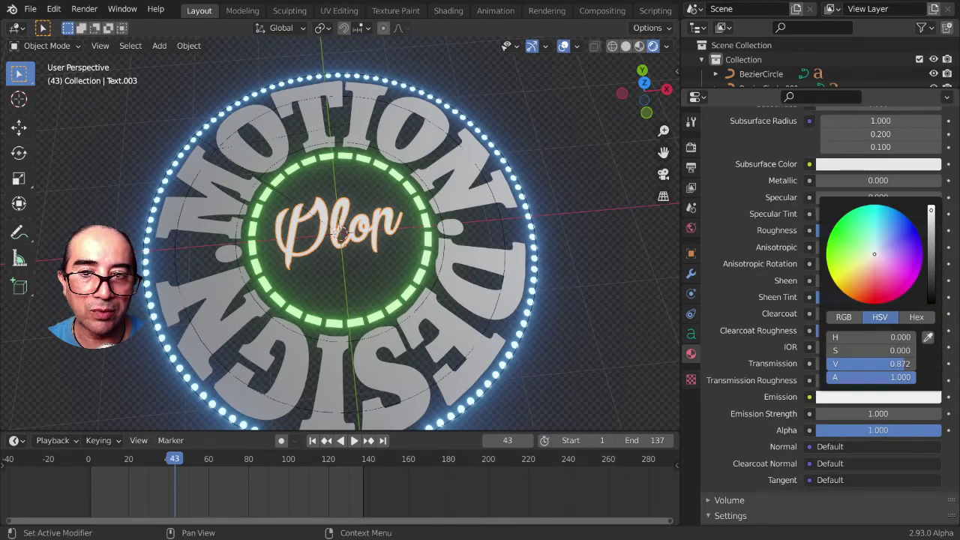
middle_click_drag(293, 278, 278, 293)
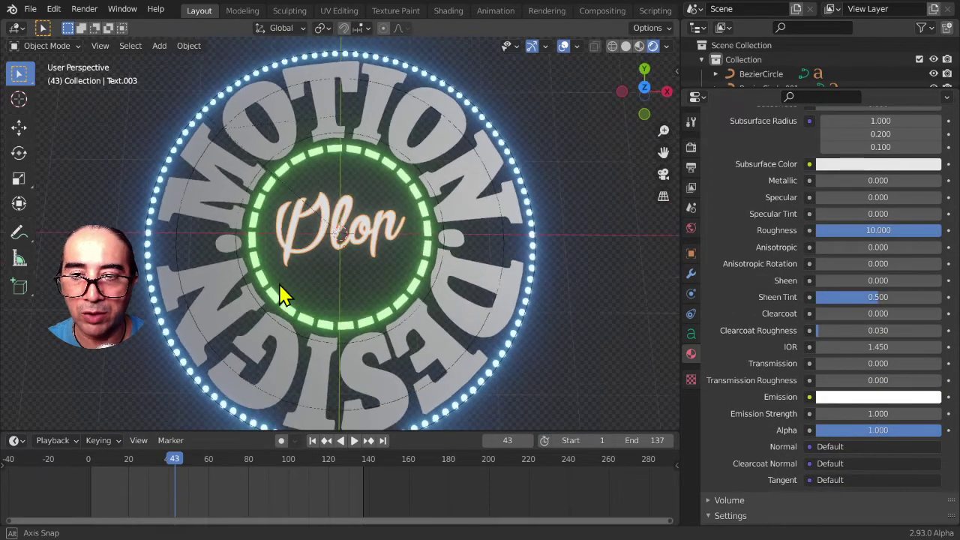
left_click(459, 281)
Step: Extrude the MOTION DESIGN ring lettering to 0.065 m in its Geometry settings
middle_click_drag(465, 353, 428, 257)
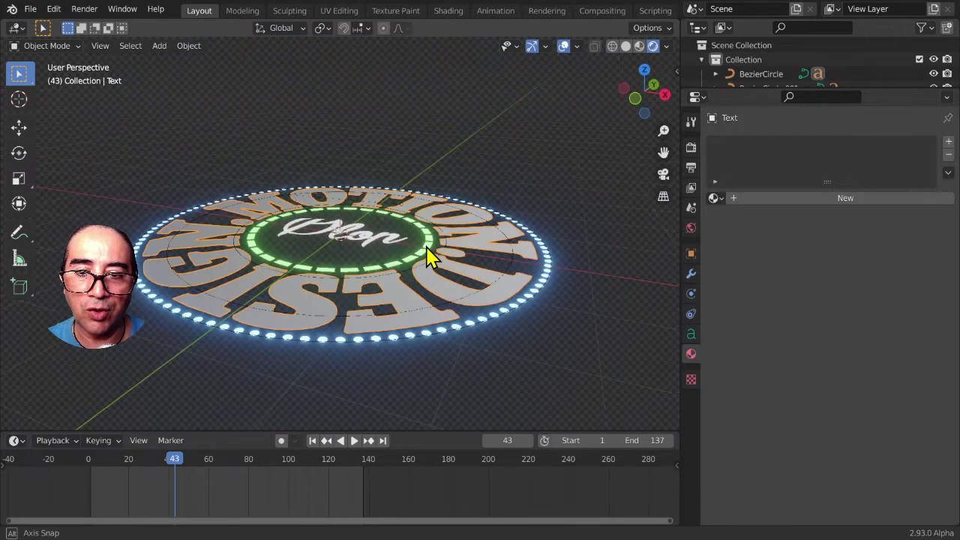
left_click(691, 334)
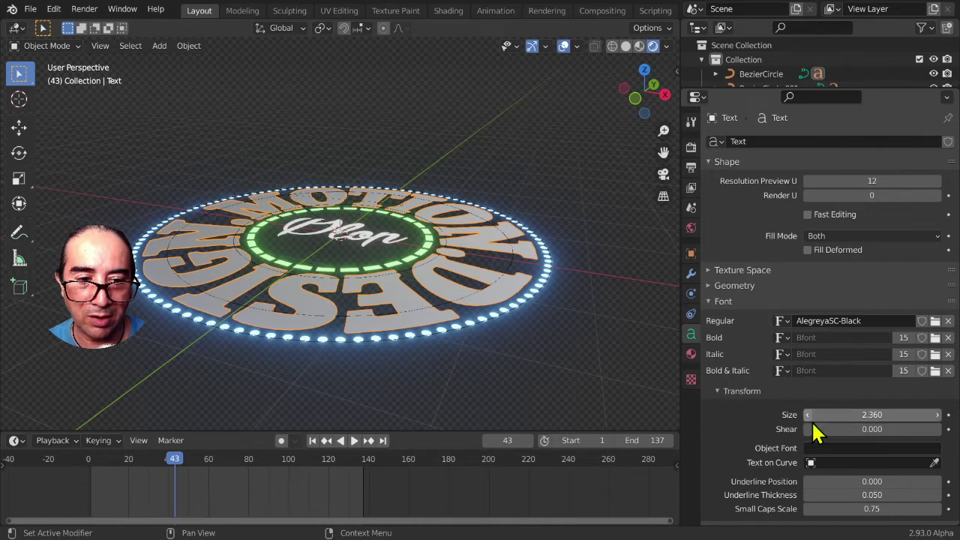
scroll(817, 423, "down", 5)
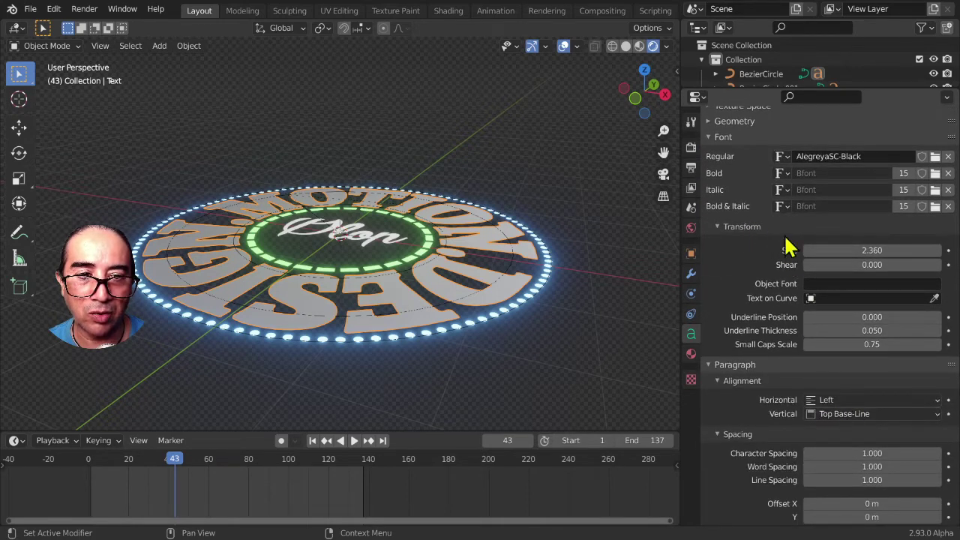
scroll(750, 244, "up", 3)
scroll(761, 225, "up", 1)
left_click(758, 204)
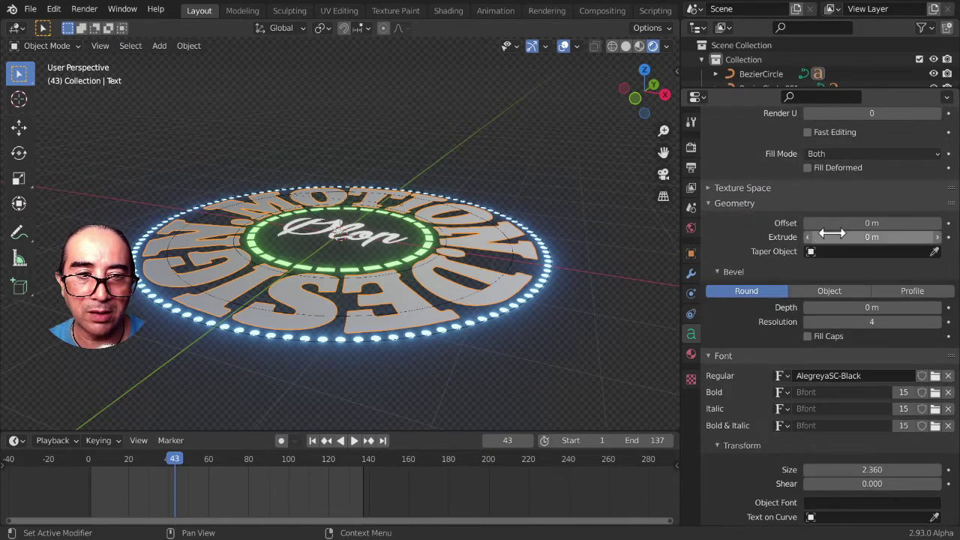
left_click_drag(853, 237, 900, 237)
scroll(460, 278, "up", 5)
middle_click_drag(461, 278, 475, 353)
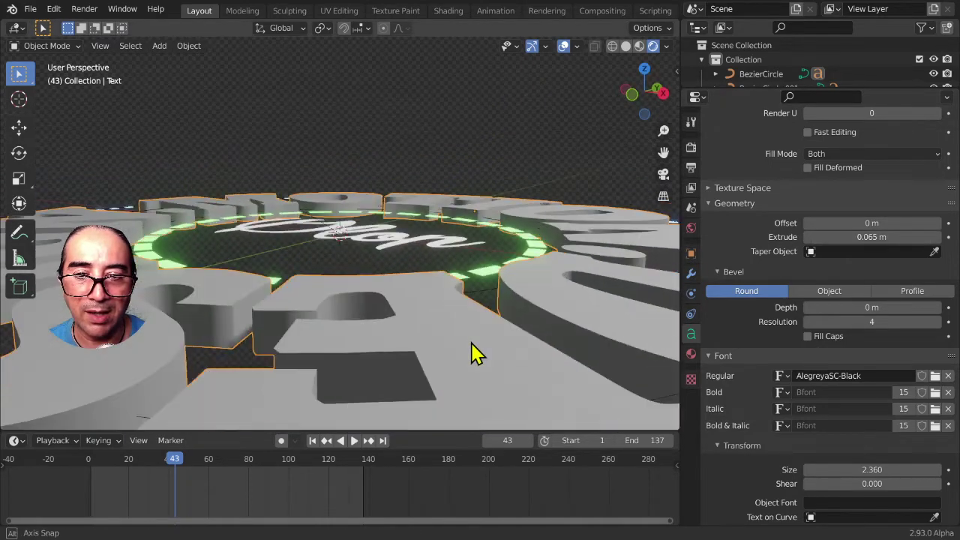
Step: Round the letters with a 0.032 m bevel depth and inspect the result
scroll(826, 375, "down", 2)
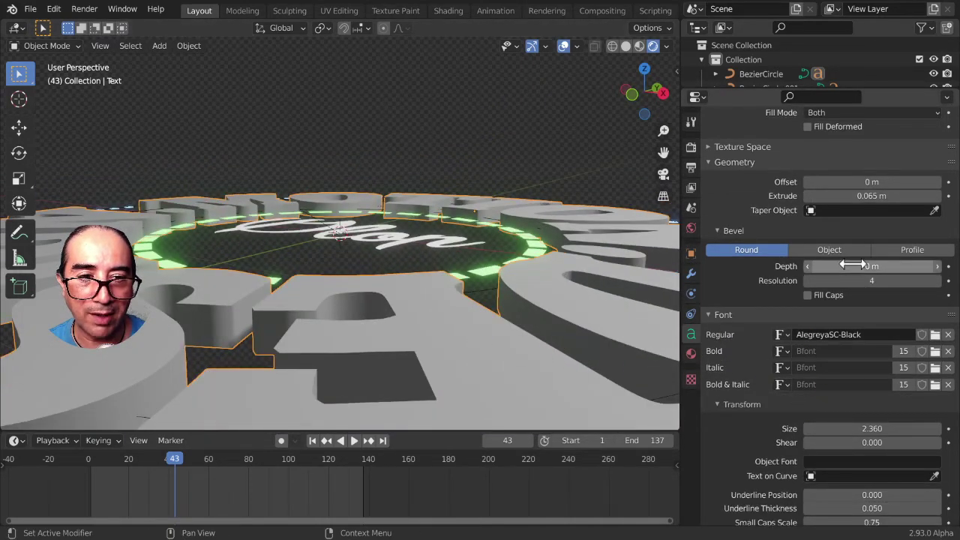
left_click_drag(870, 265, 893, 266)
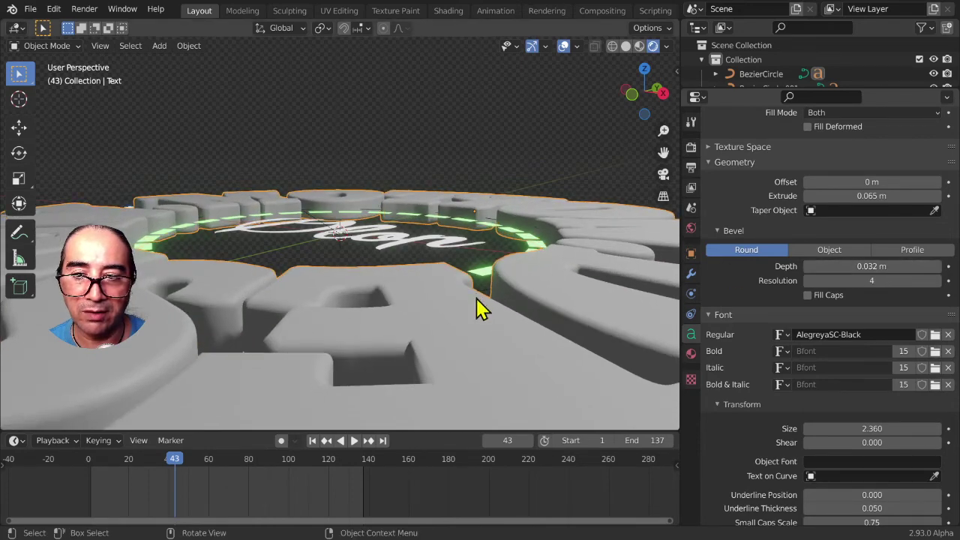
middle_click_drag(476, 307, 402, 368)
key("KP_0")
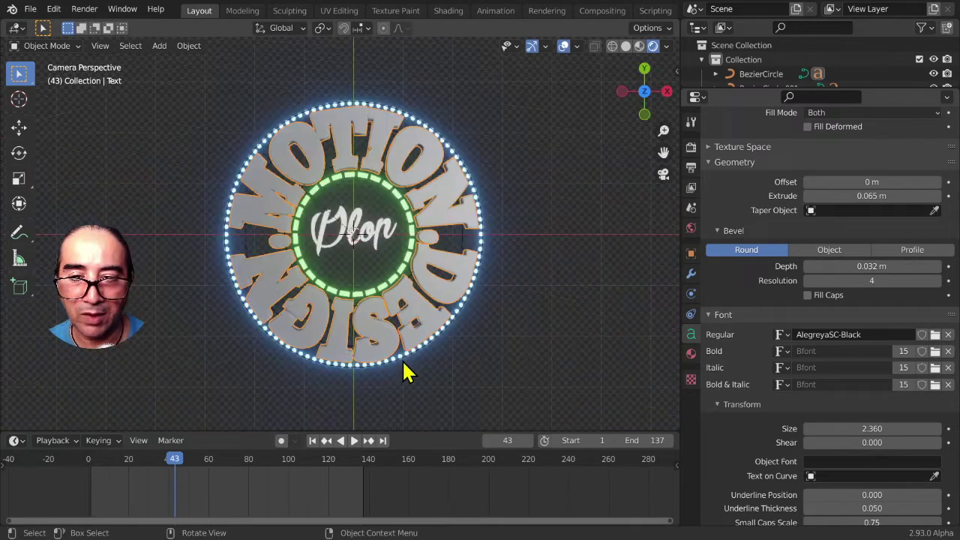
key("space")
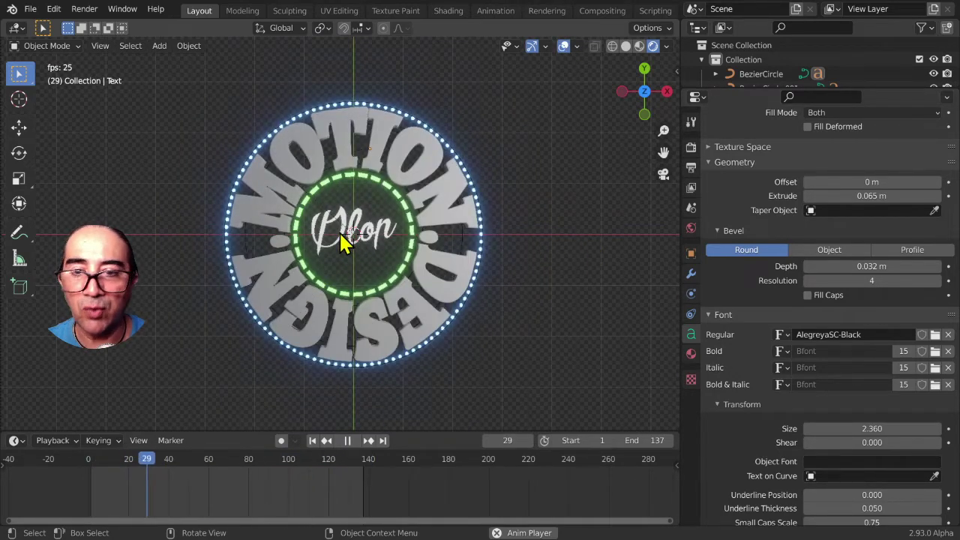
left_click(353, 231)
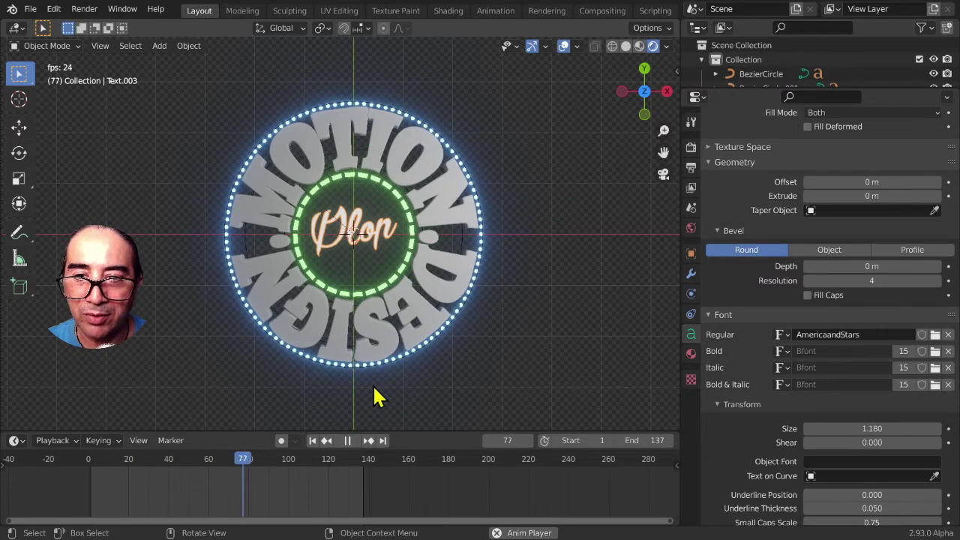
key("space")
mouse_move(188, 466)
left_mouse_down()
mouse_move(112, 470)
mouse_move(180, 483)
left_mouse_up()
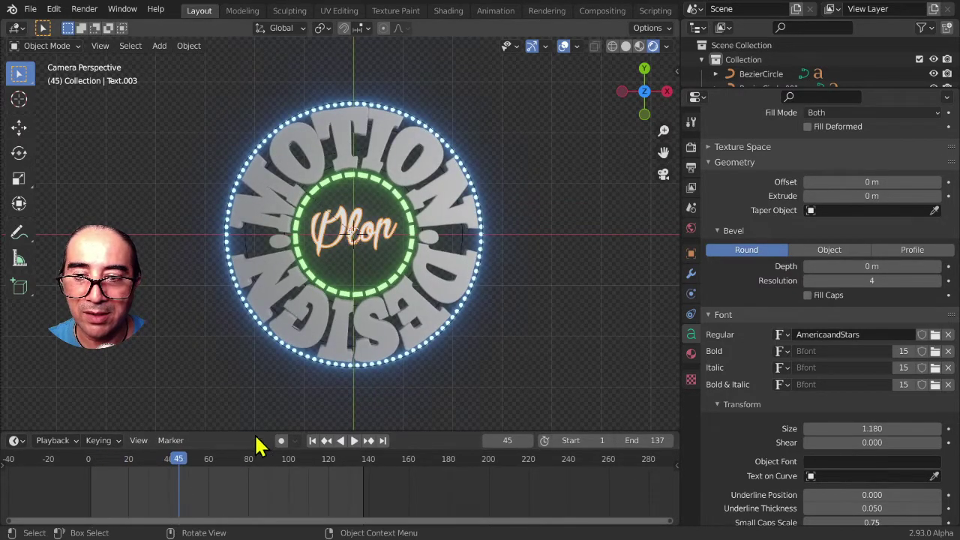
Step: Resize the plane and scale up the Plop script word
left_click(342, 239)
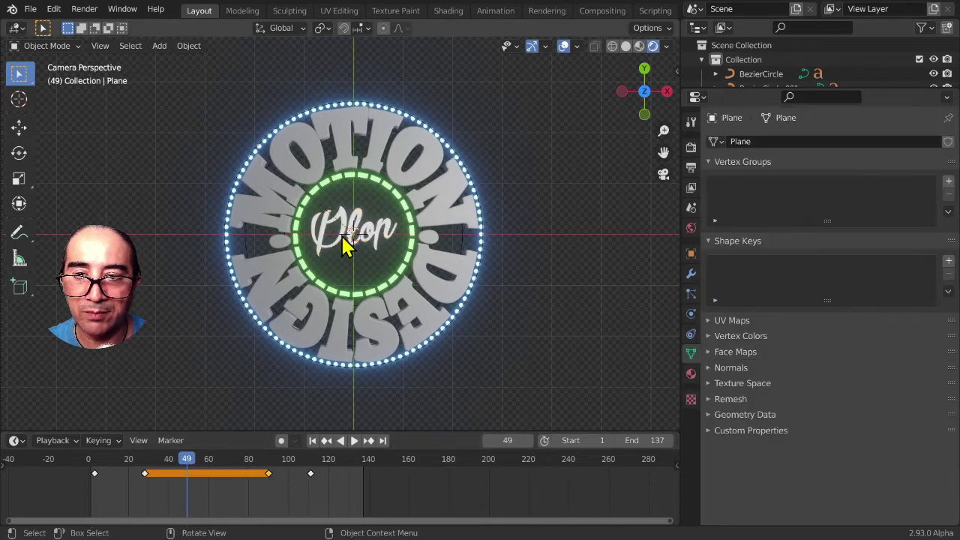
key("s")
left_click(384, 276)
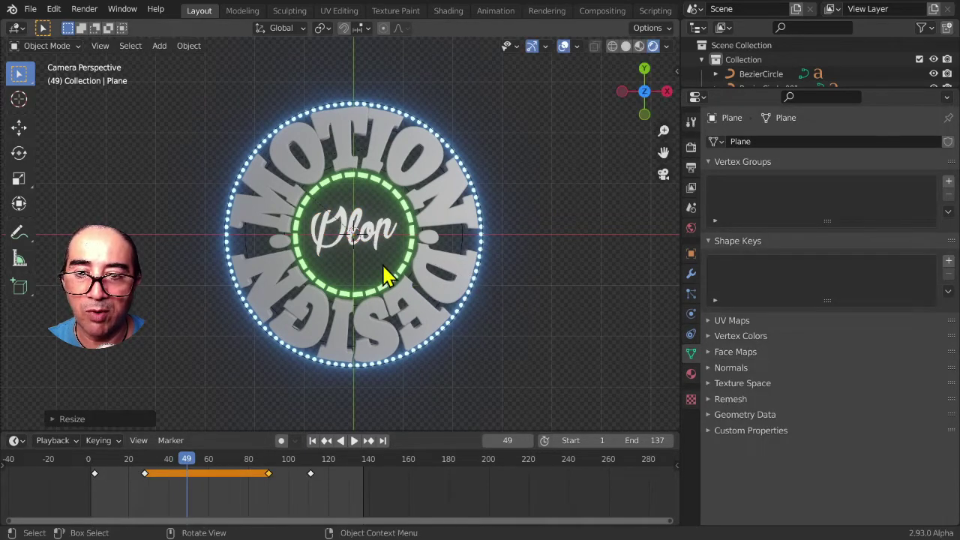
left_click(384, 243)
key("s")
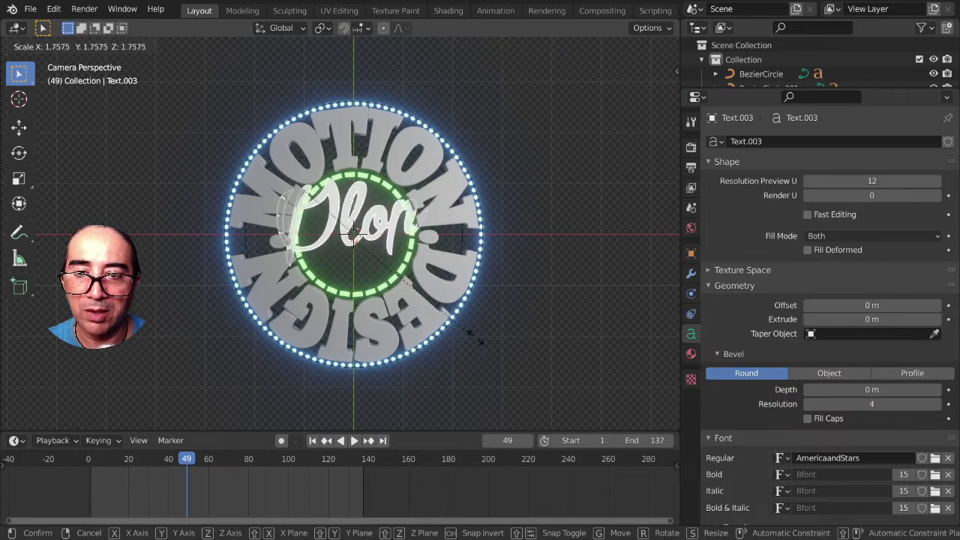
left_click(435, 353)
Step: Raise the Plop word along Z and return to the camera view
middle_click_drag(435, 353, 413, 300)
key("g")
key("z")
left_click(409, 274)
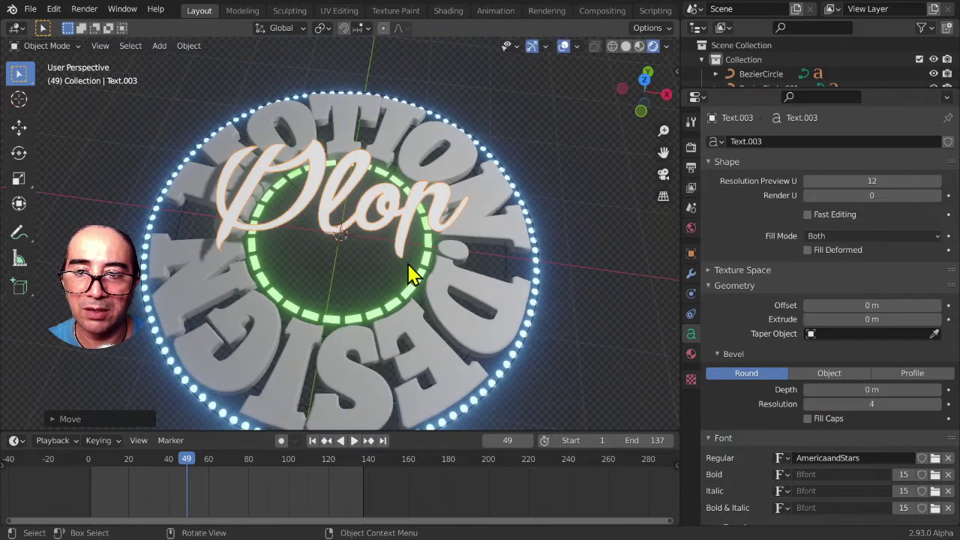
key("KP_0")
Step: Rotate, move and rescale the Plop word so it sits centred in the green dashed ring
key("g")
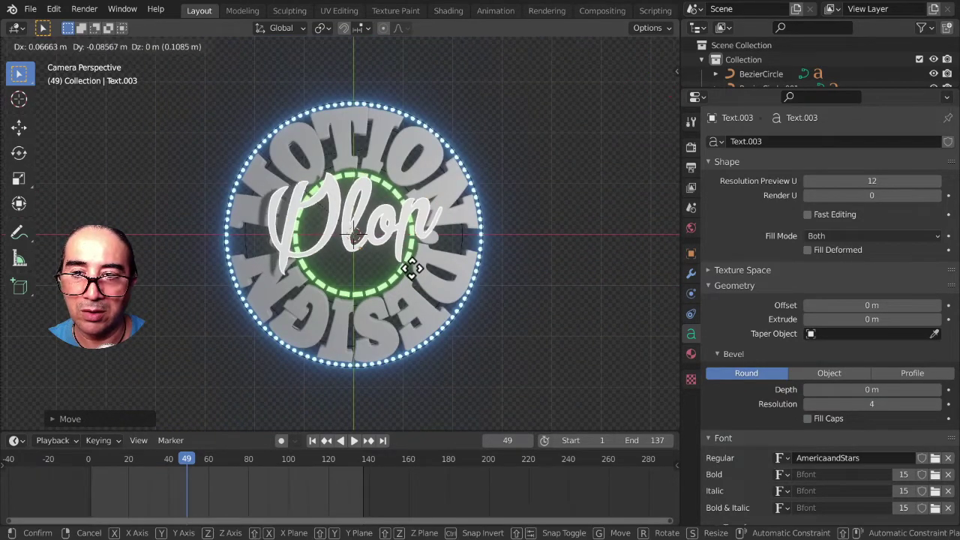
key("Escape")
key("r")
left_click(475, 319)
key("g")
left_click(480, 309)
key("s")
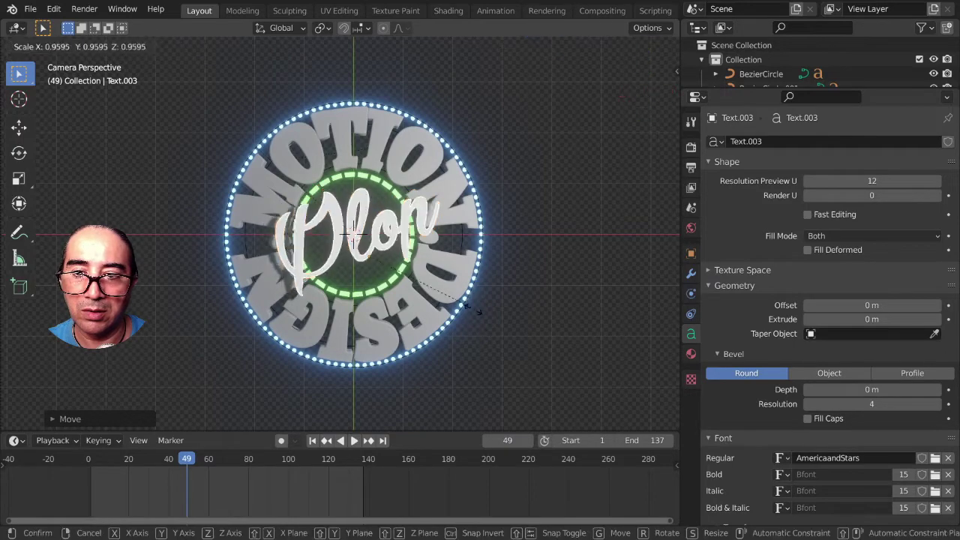
left_click(429, 296)
key("g")
left_click(435, 300)
key("s")
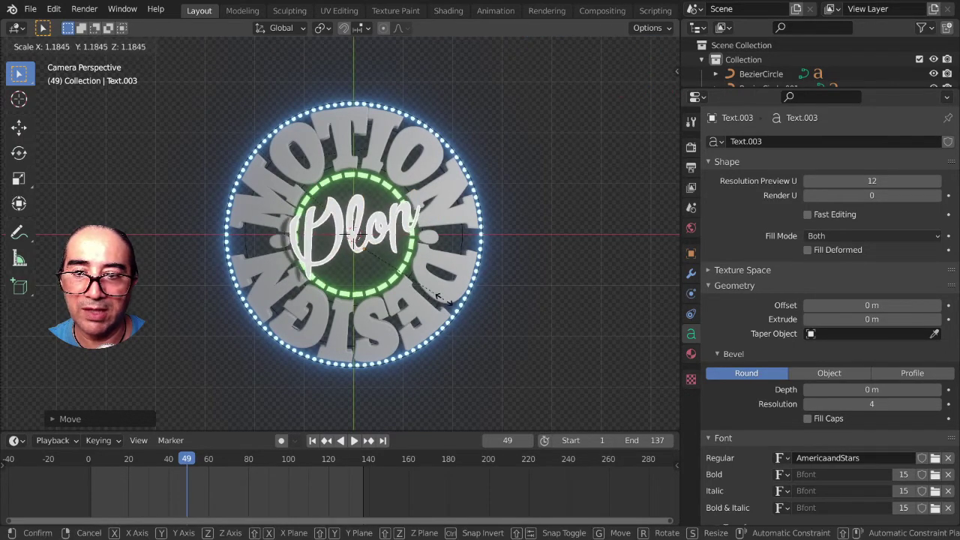
left_click(424, 302)
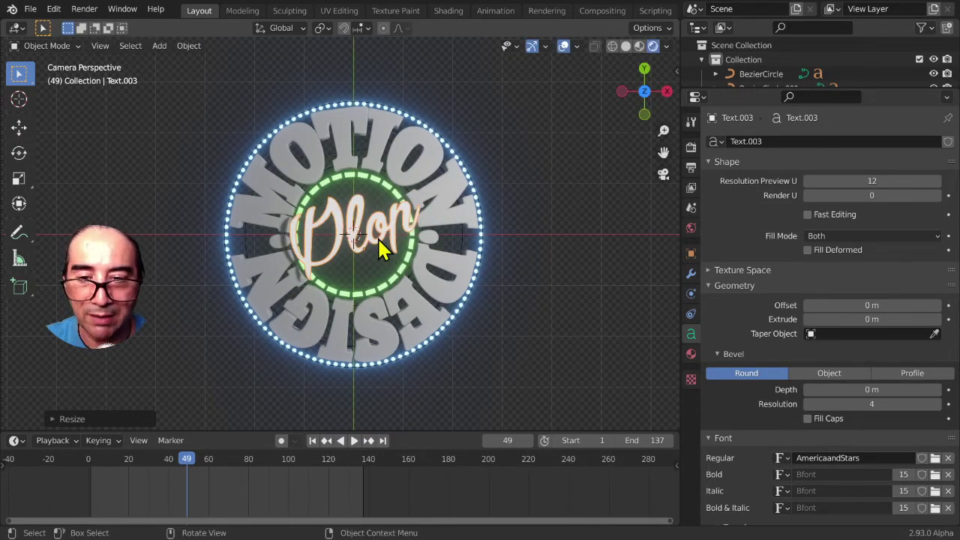
Step: Keyframe the Plop word's full scale at frame 49 and zero scale at frame 35
key("i")
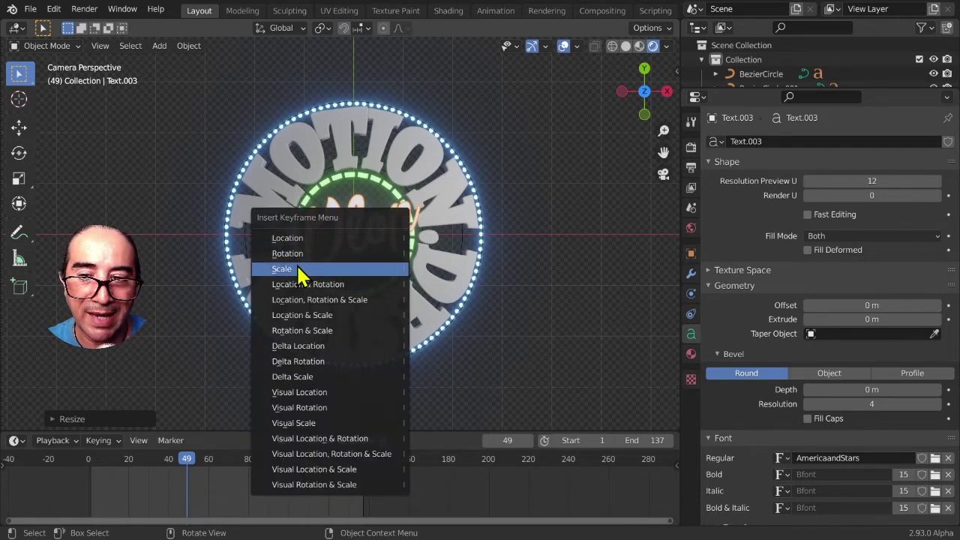
left_click(299, 268)
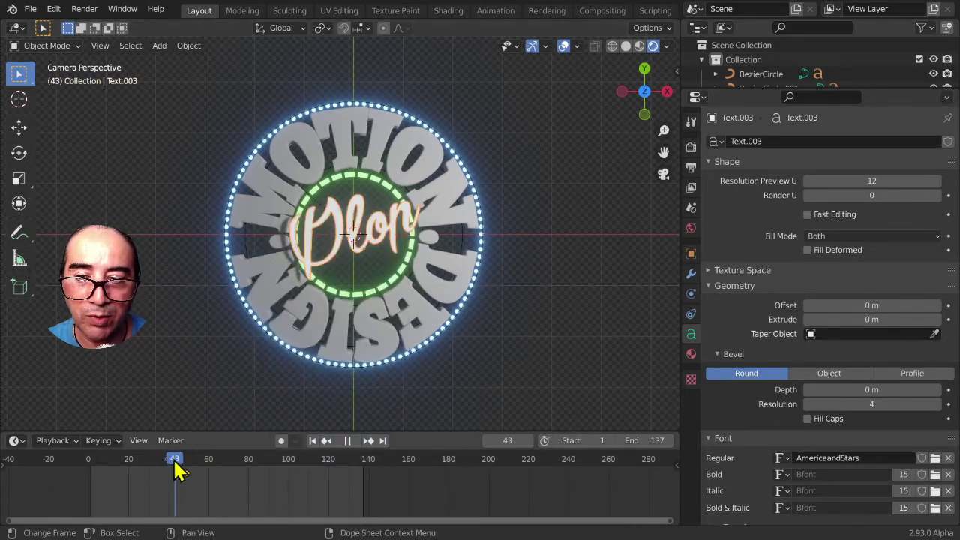
key("space")
type("s")
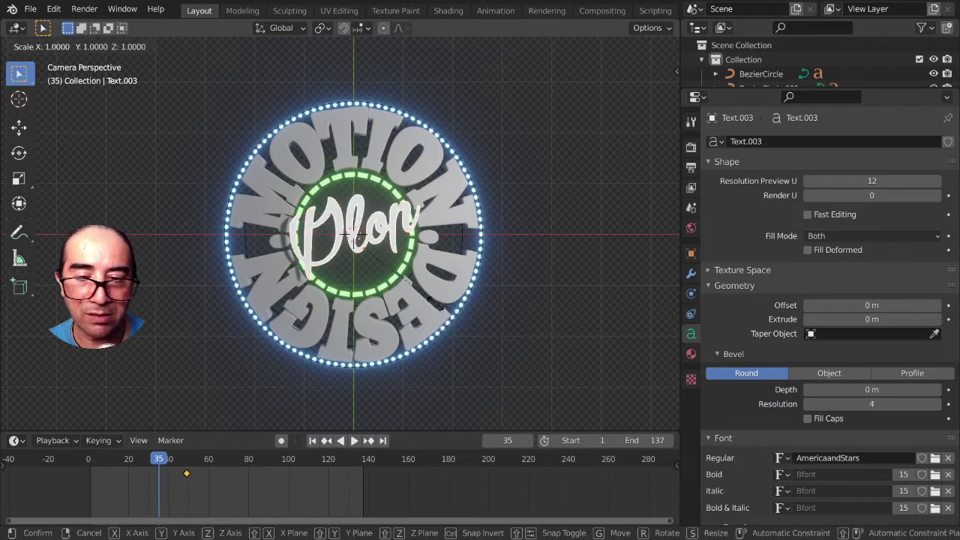
type("0")
key("Return")
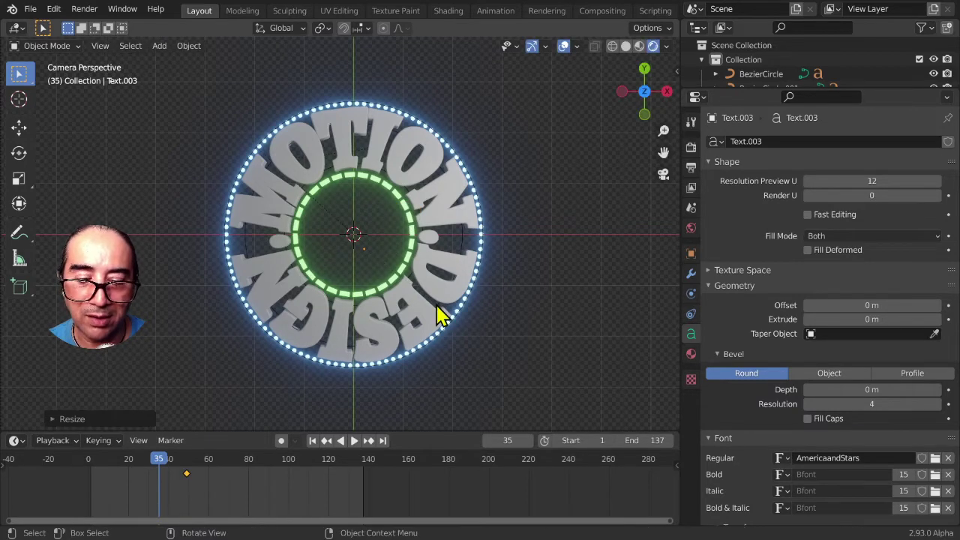
key("i")
left_click(437, 304)
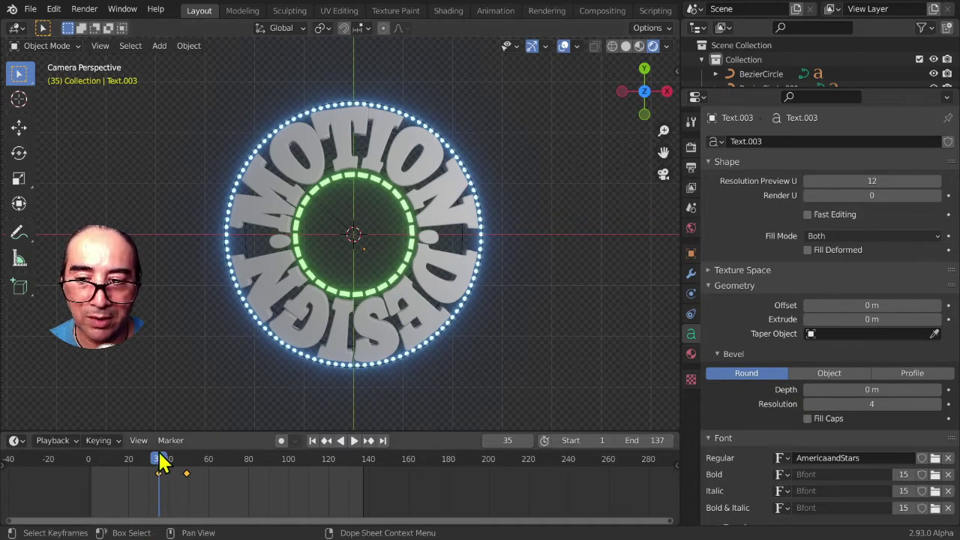
Step: Change the scale keyframes' interpolation and replay the pop-in animation
key("space")
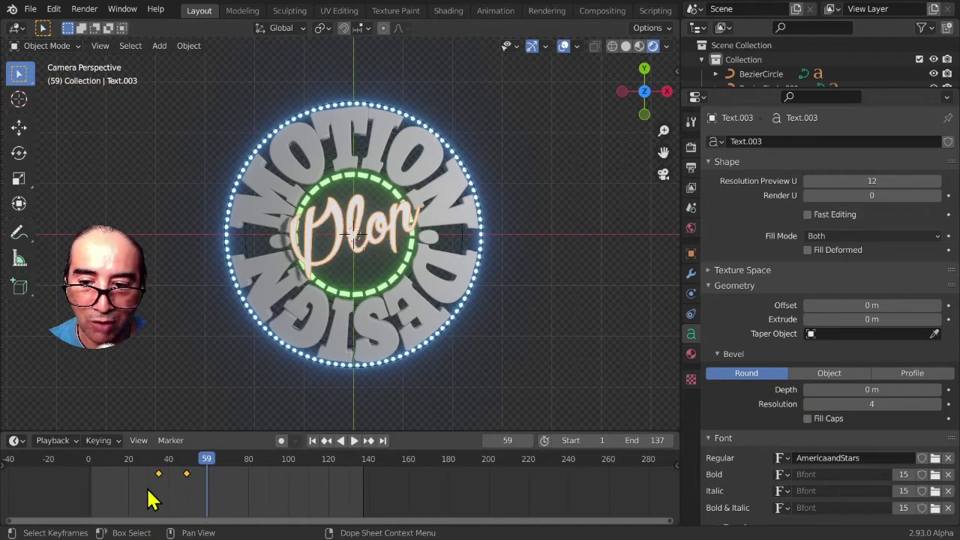
key("t")
left_click(273, 459)
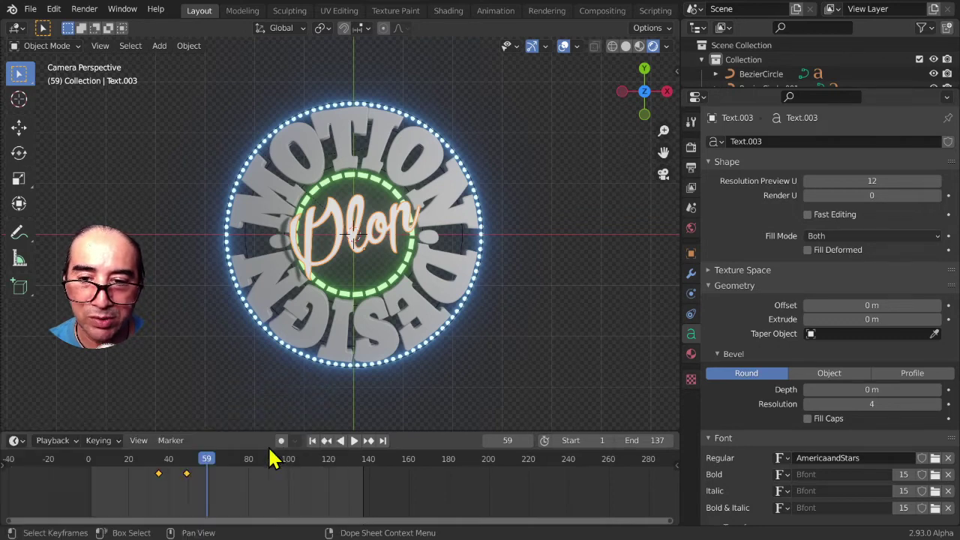
key("shift+Left")
key("space")
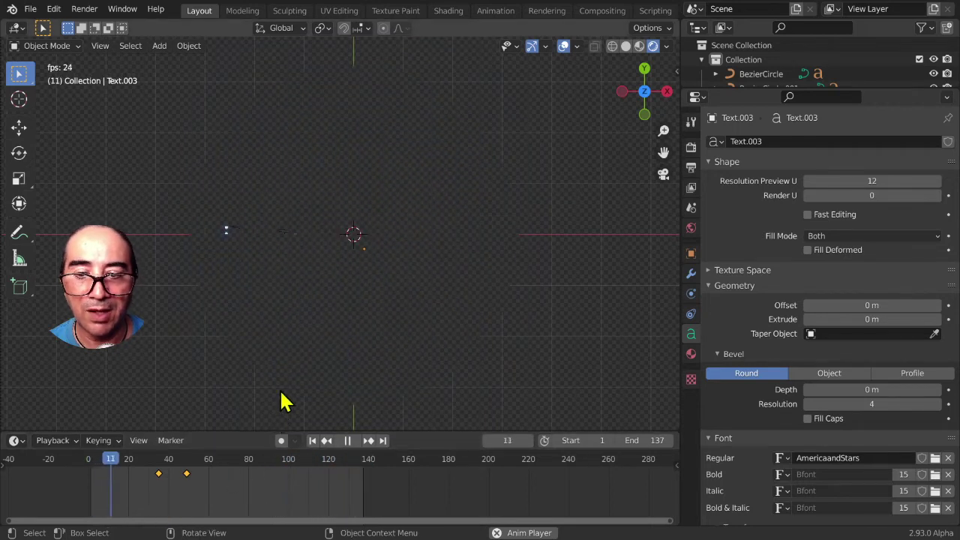
Step: Duplicate the two Plop scale keyframes to around frame 110 for a shrink-out
key("space")
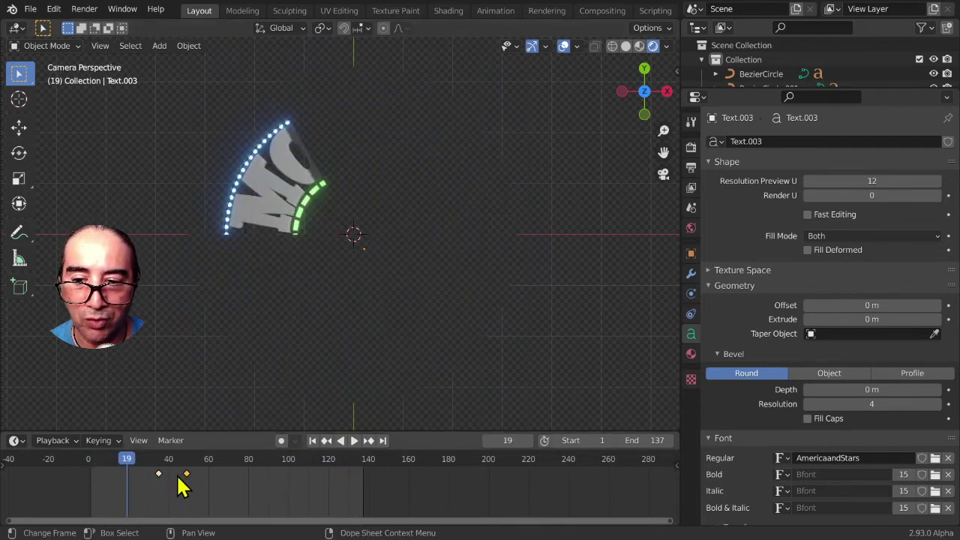
key("shift+d")
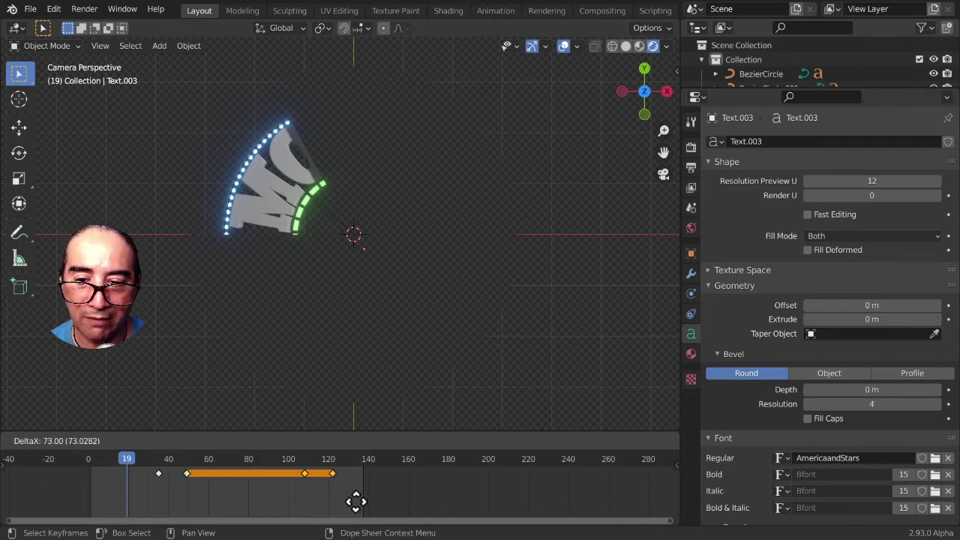
left_click(355, 502)
key("g")
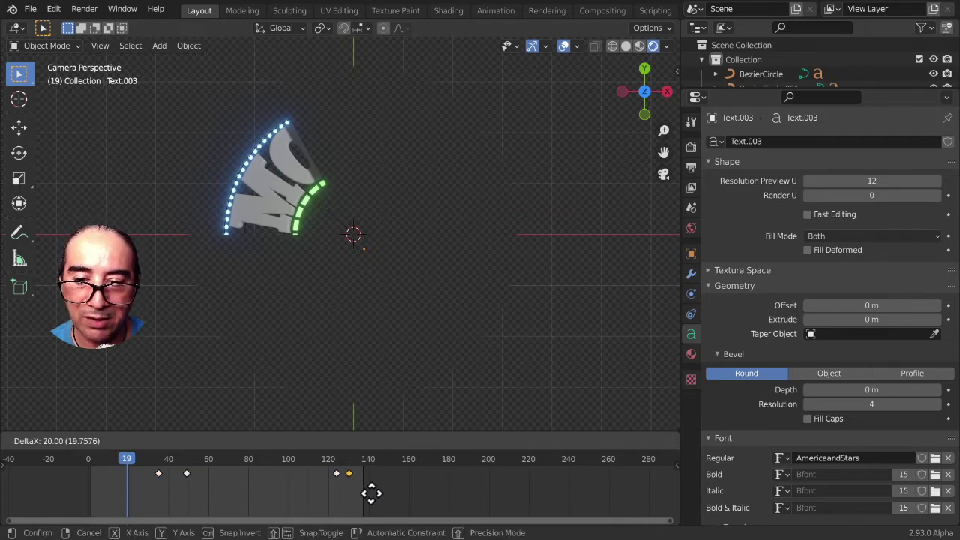
left_click(380, 493)
Step: Play the animation, hide viewport overlays, and shift the outro keyframes earlier
left_click(323, 462)
key("space")
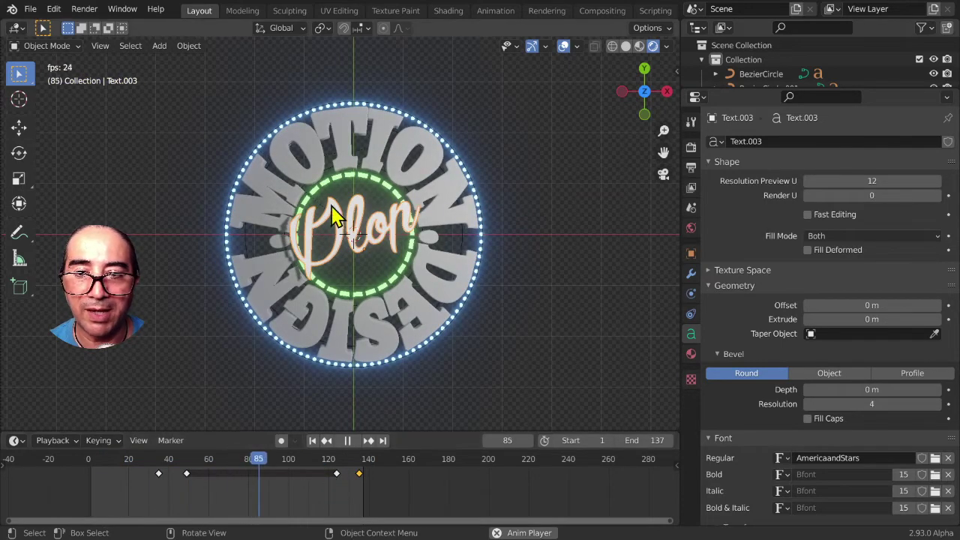
left_click(563, 45)
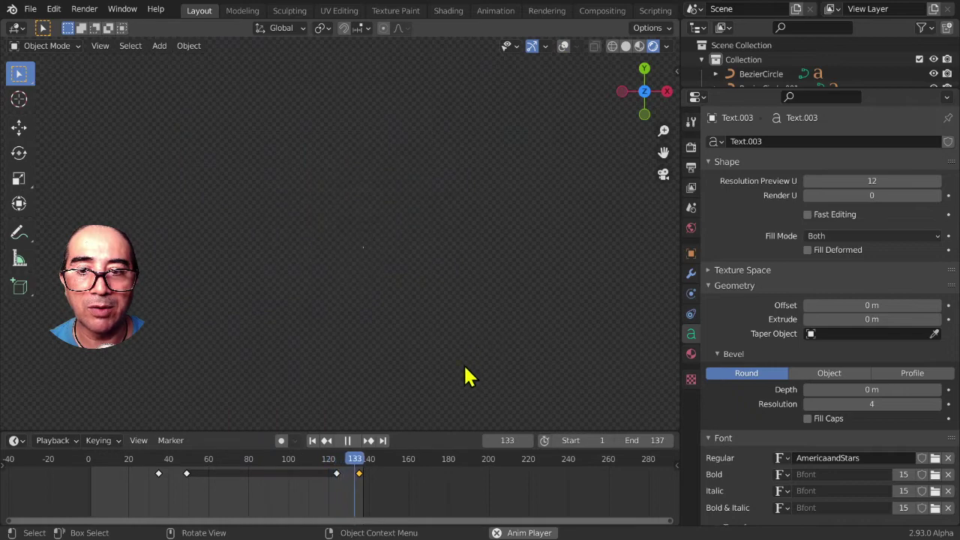
key("g")
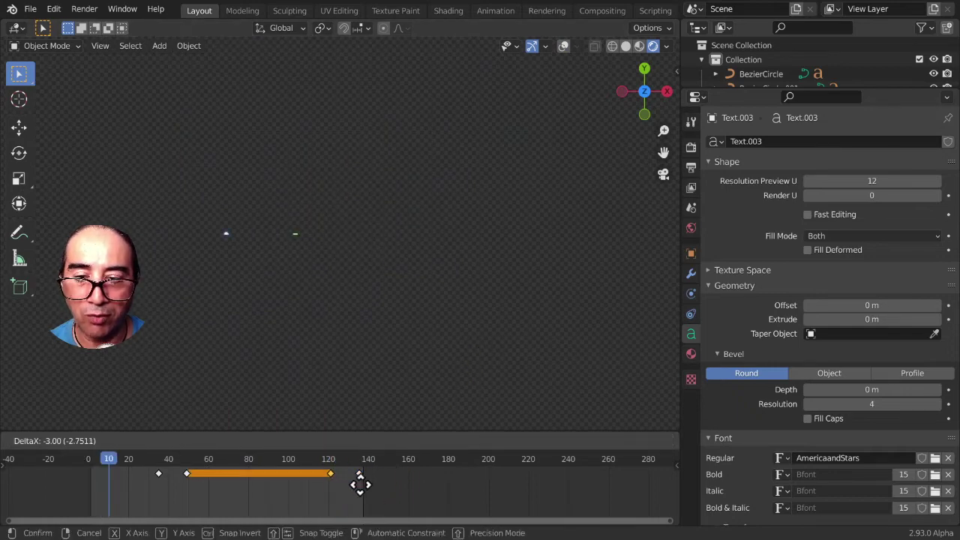
left_click(360, 483)
mouse_move(359, 474)
left_mouse_down()
mouse_move(338, 474)
mouse_move(321, 459)
mouse_move(302, 475)
left_mouse_up()
Step: Move the final keyframe slightly earlier, to about frame 125, and replay from frame 96
key("g")
left_click(315, 499)
key("space")
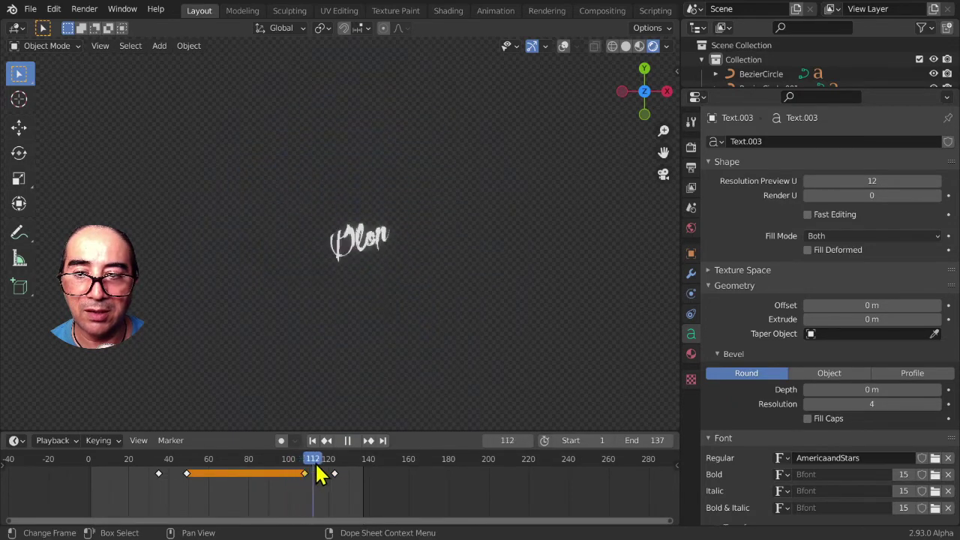
left_click(285, 471)
left_click(285, 475)
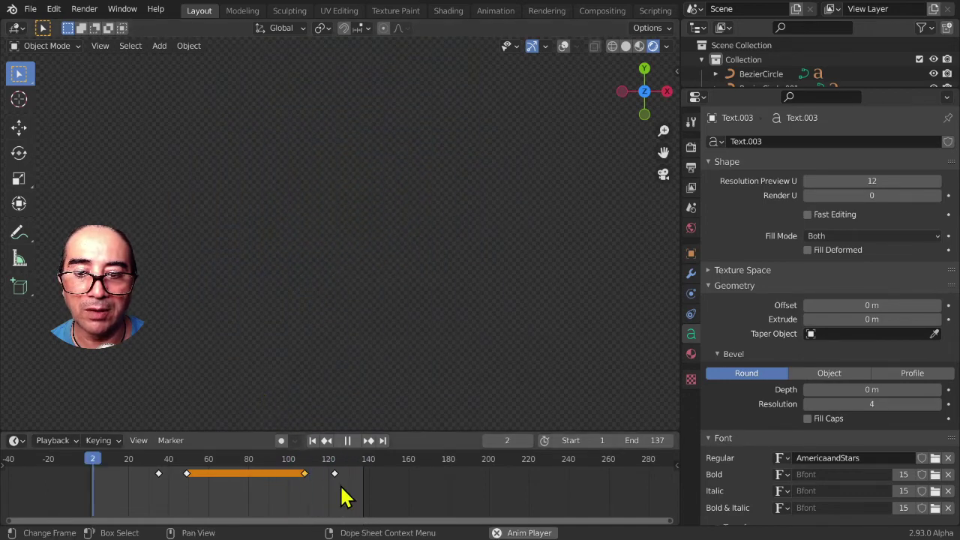
mouse_move(333, 380)
middle_mouse_down()
mouse_move(360, 363)
mouse_move(304, 353)
middle_mouse_up()
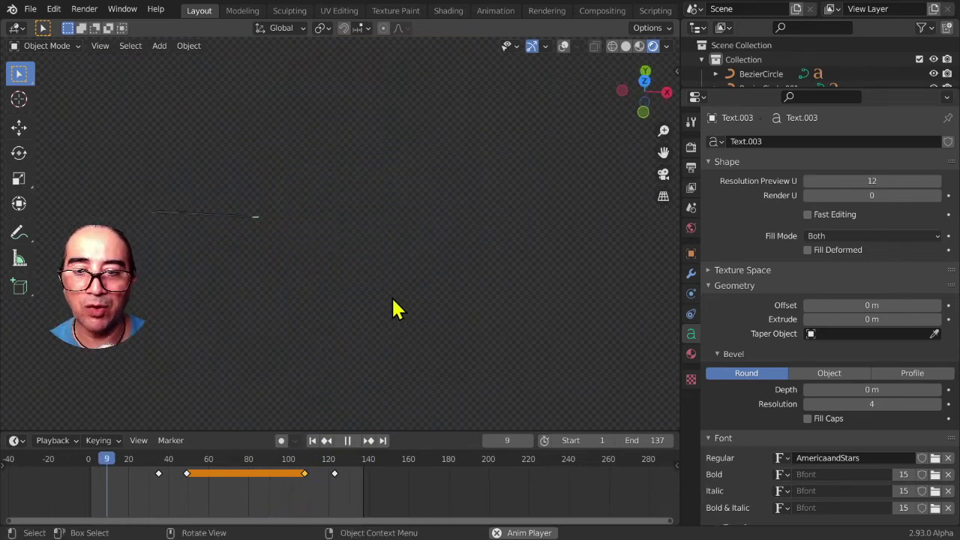
left_click(246, 188)
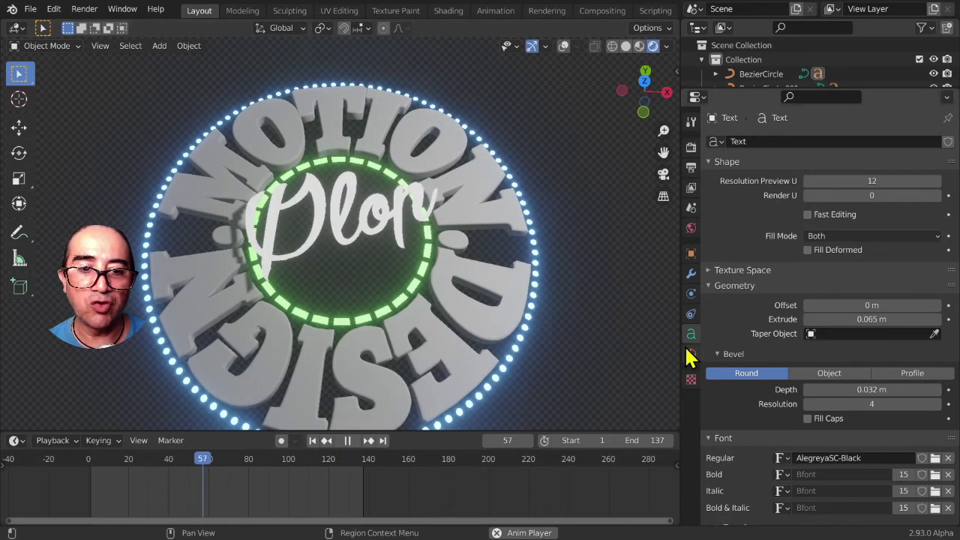
Step: Create a new material for the MOTION DESIGN text with a red base colour
left_click(689, 351)
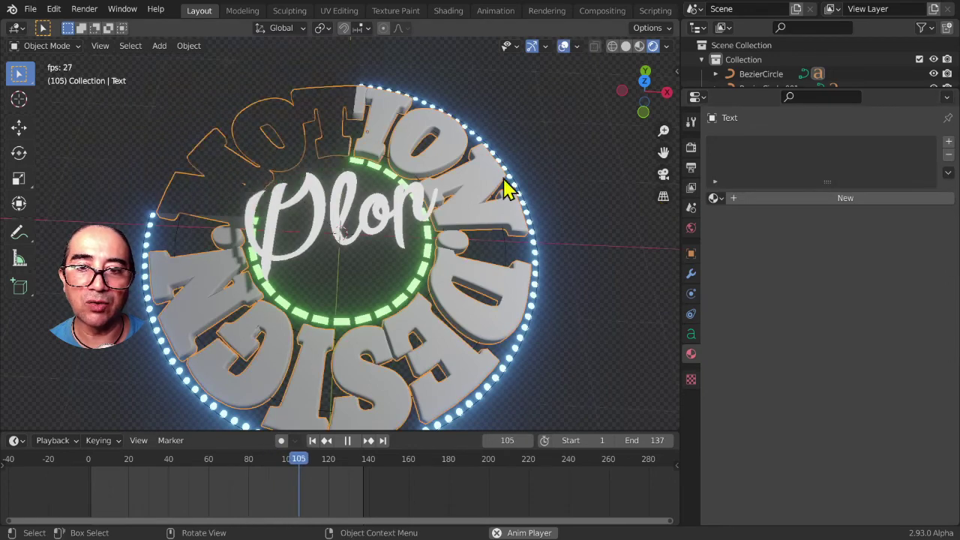
left_click(613, 46)
left_click(787, 198)
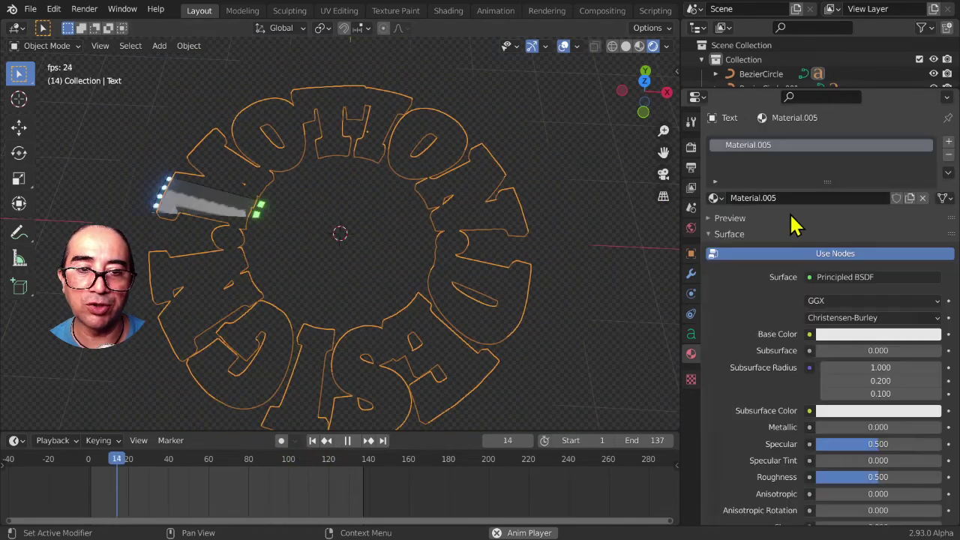
left_click(840, 334)
left_click_drag(877, 234, 869, 221)
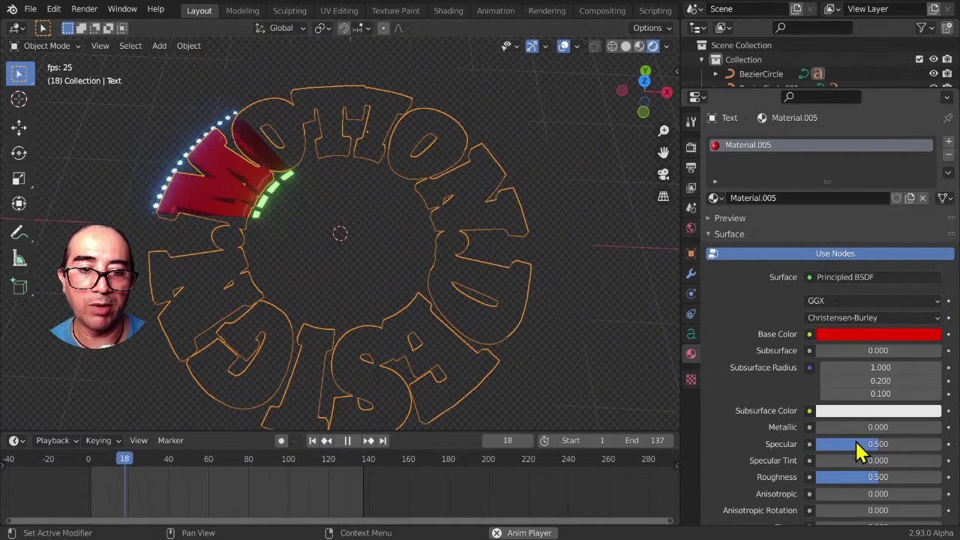
Step: Set the red material's metallic to 0.739 and roughness to 0.279
left_click_drag(852, 427, 916, 441)
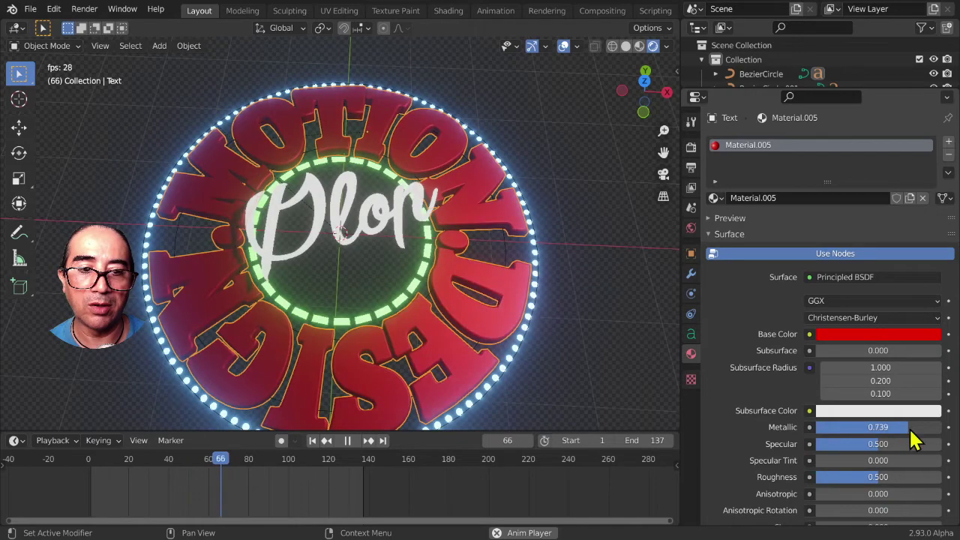
left_click_drag(868, 477, 863, 477)
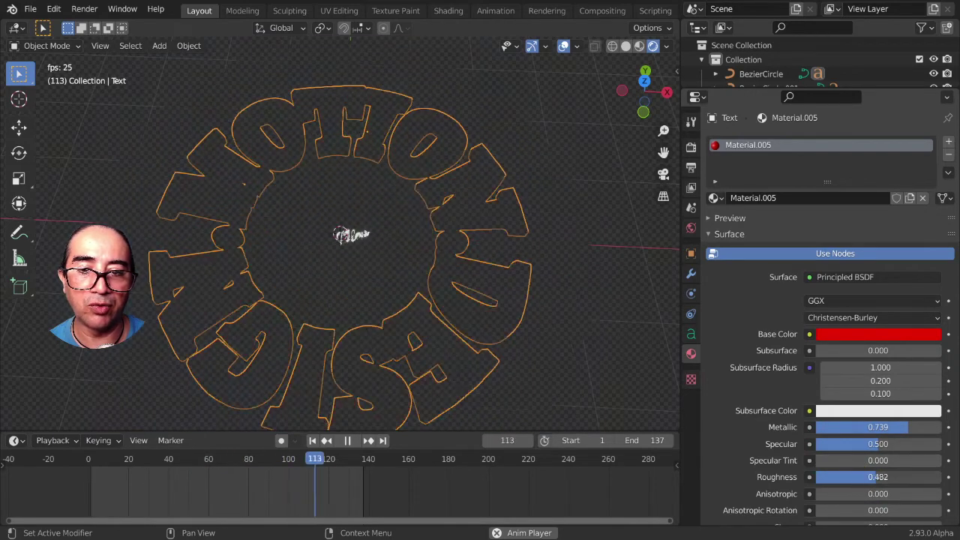
left_click(237, 467)
key("space")
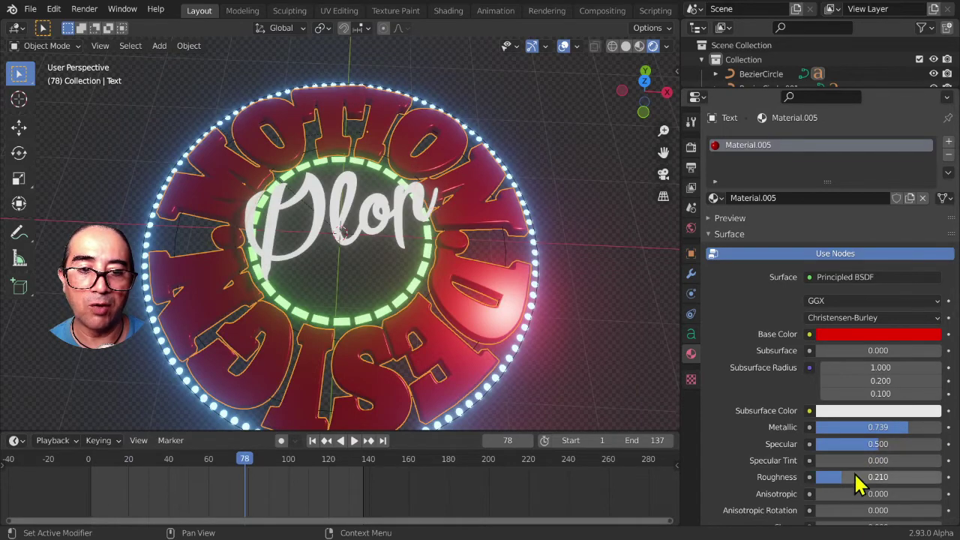
left_click_drag(855, 478, 885, 478)
Step: Select the point light and duplicate it as Light.001 from the top view
scroll(392, 210, "down", 2)
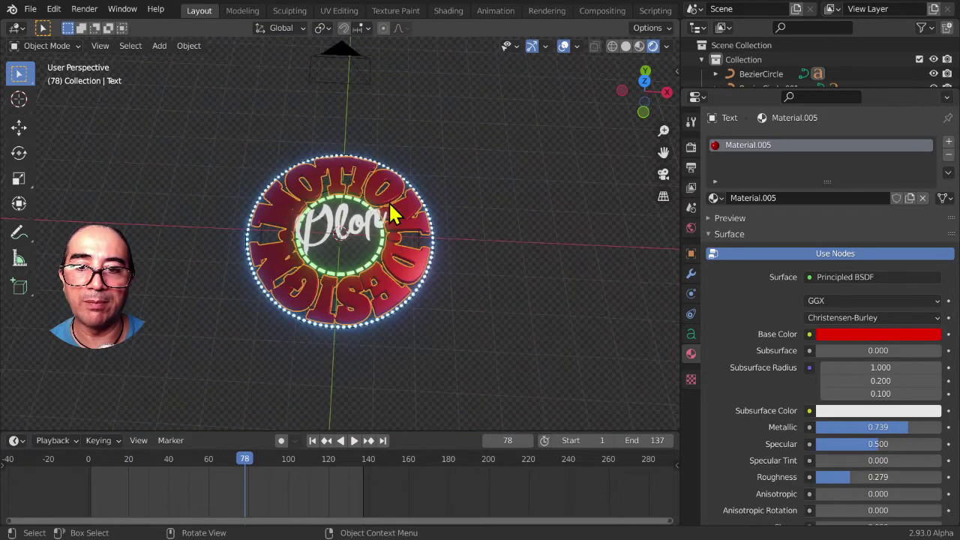
scroll(403, 300, "down", 5)
scroll(406, 193, "down", 1)
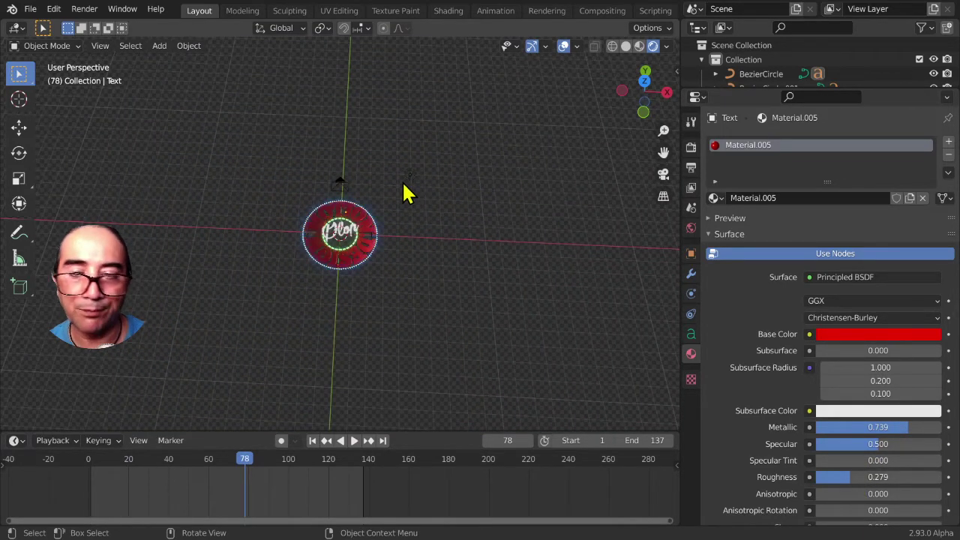
left_click(408, 178)
key("KP_7")
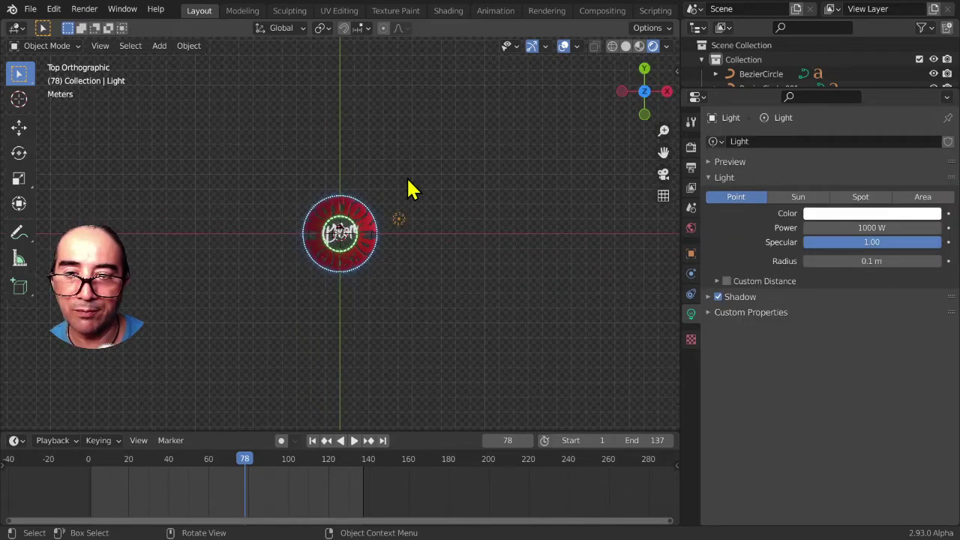
scroll(432, 266, "up", 1)
scroll(432, 266, "up", 3)
scroll(433, 266, "up", 3)
key("shift+d")
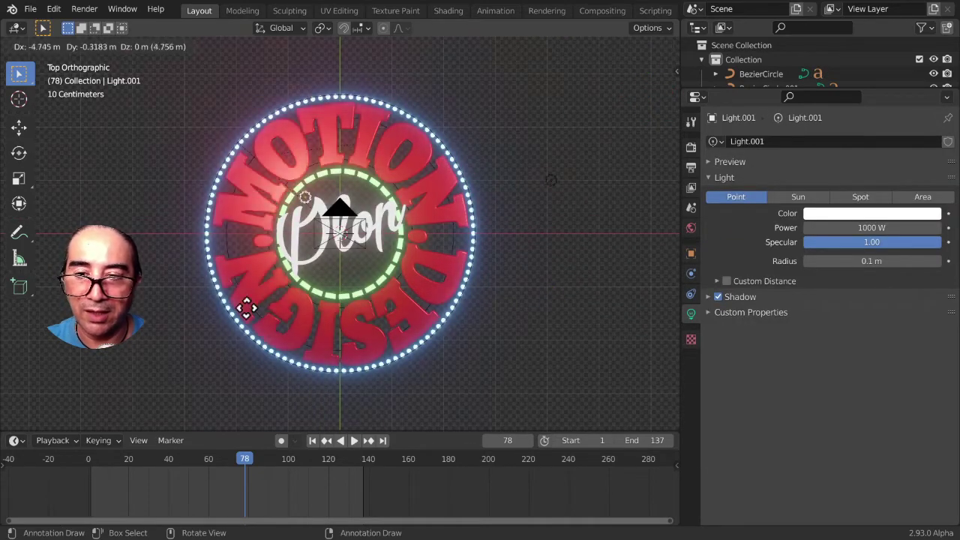
left_click(270, 345)
middle_click_drag(270, 345, 270, 221)
Step: Reposition both point lights around the badge
key("g")
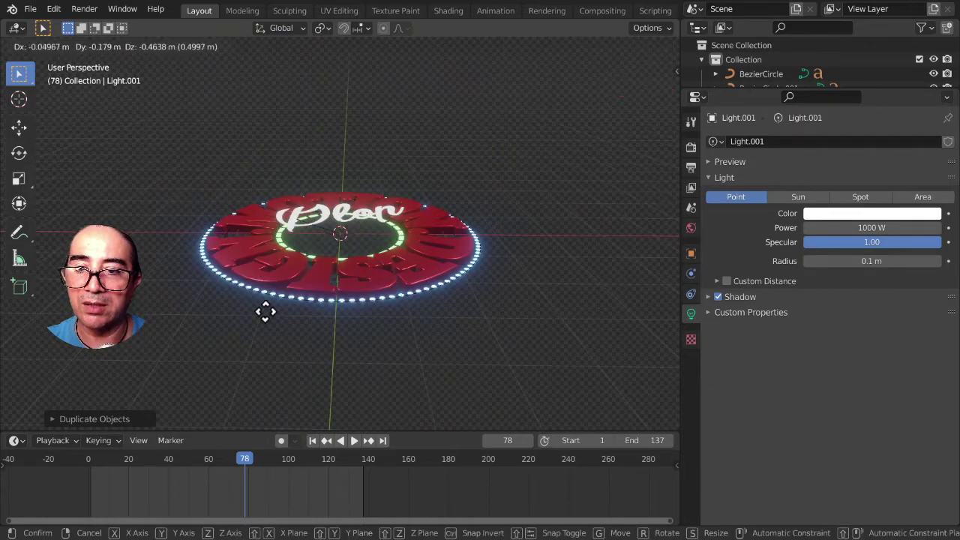
left_click(274, 122)
scroll(403, 142, "down", 1)
scroll(403, 142, "down", 3)
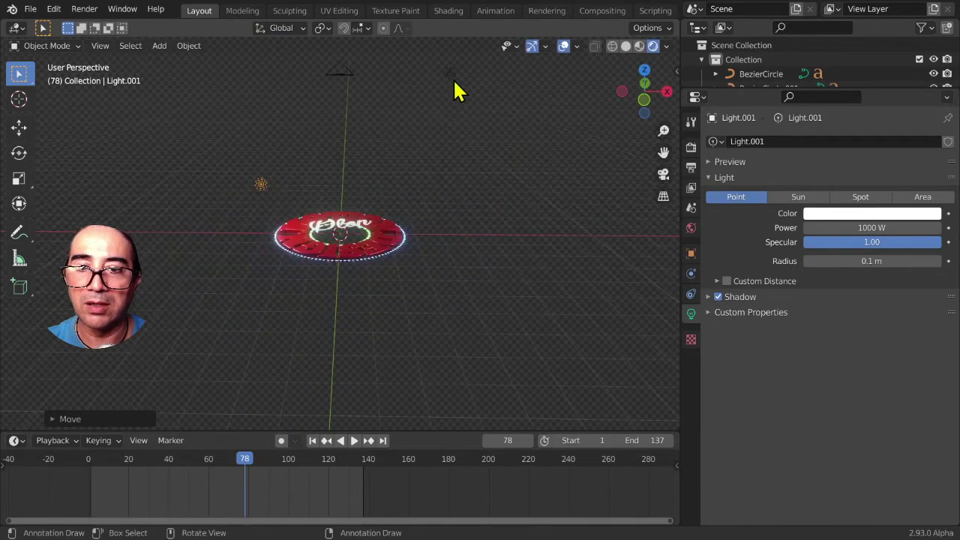
left_click(454, 88)
key("g")
left_click(454, 194)
Step: Look through the scene camera and select the camera
key("KP_0")
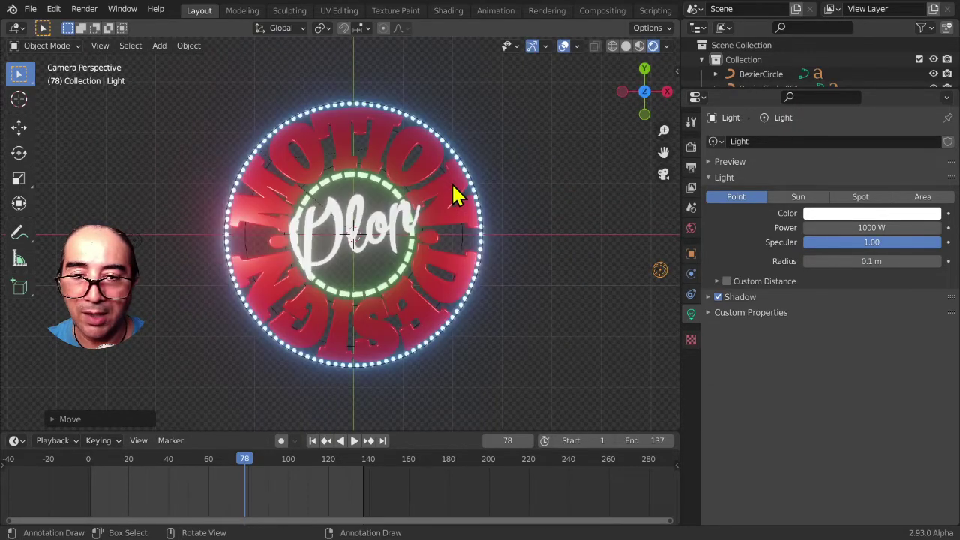
scroll(435, 225, "down", 1)
scroll(373, 255, "up", 1)
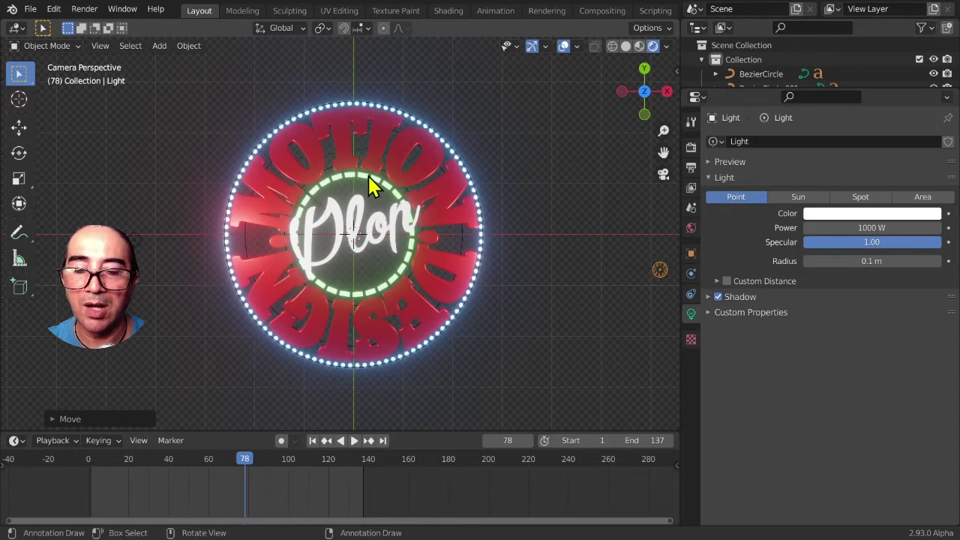
scroll(363, 165, "down", 2)
left_click(352, 131)
Step: Rotate and reposition the camera in several passes to aim it at the badge
key("g")
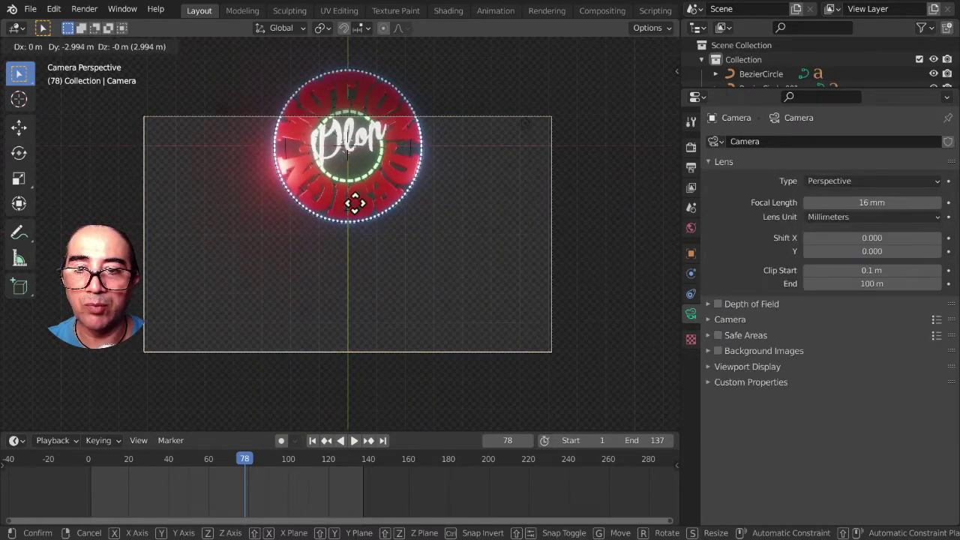
key("r")
key("r")
left_click(385, 279)
key("g")
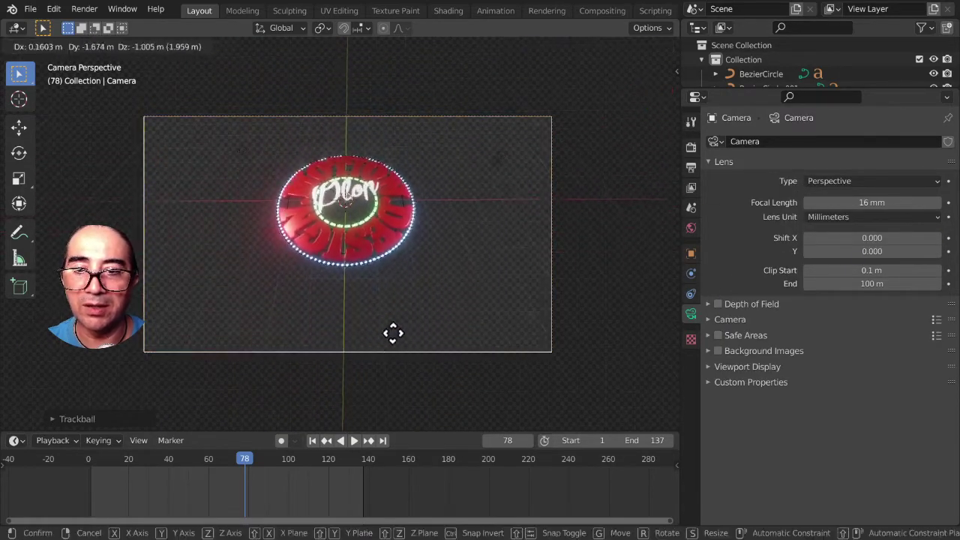
left_click(469, 332)
key("r")
key("r")
left_click(474, 321)
Step: Shift and tilt the camera so the badge sits centred and angled in frame
key("g")
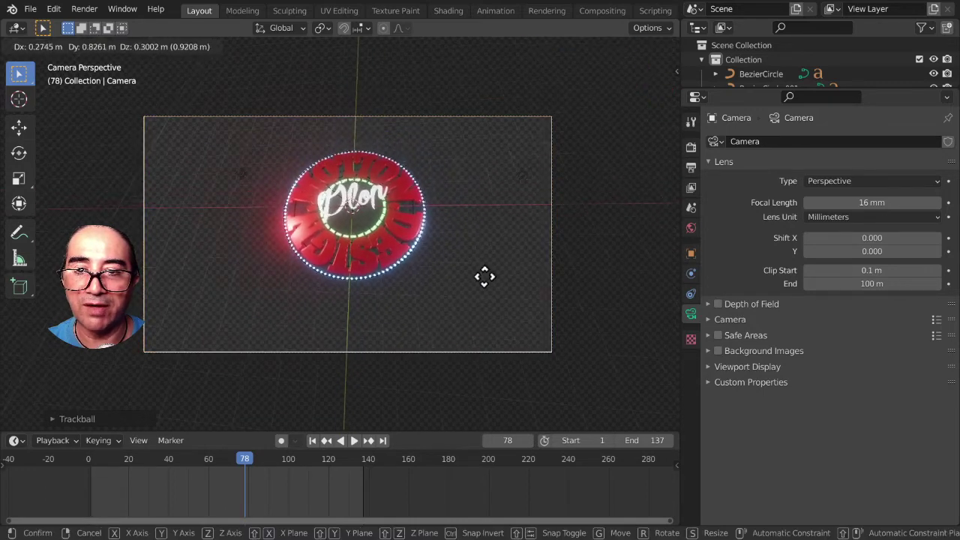
left_click(510, 327)
key("r")
key("r")
left_click(315, 326)
key("g")
left_click(325, 336)
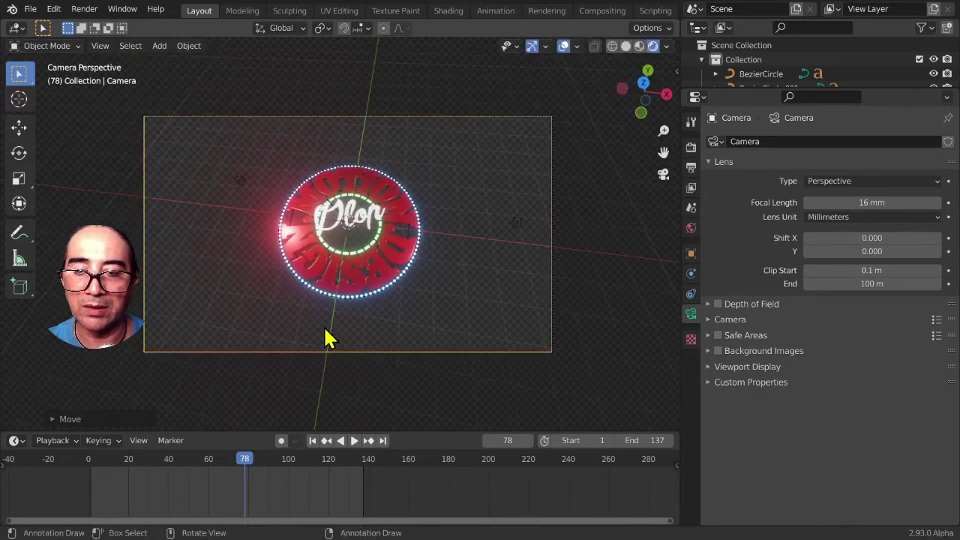
Step: Dolly the camera back along its local Z axis and play the animation to preview framing
key("Home")
key("g")
key("z")
key("z")
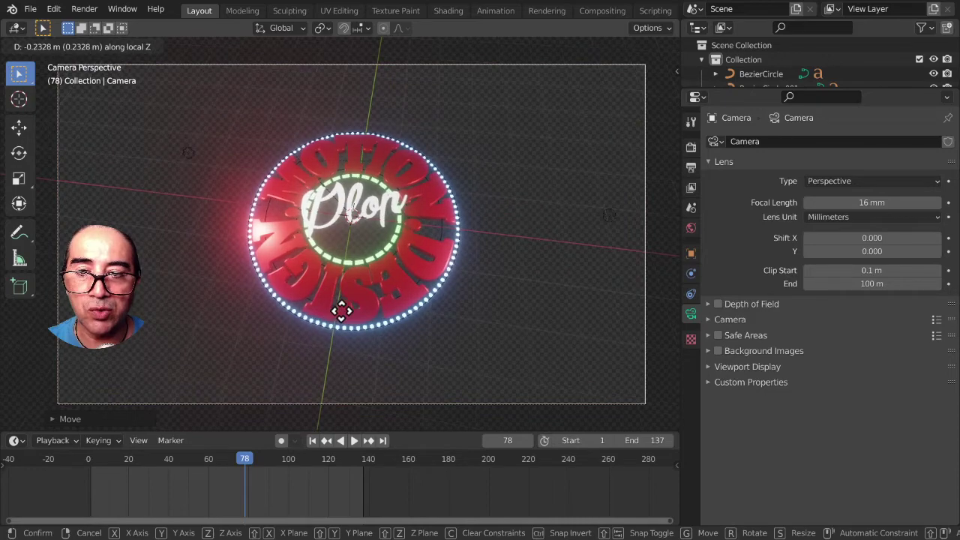
left_click(353, 311)
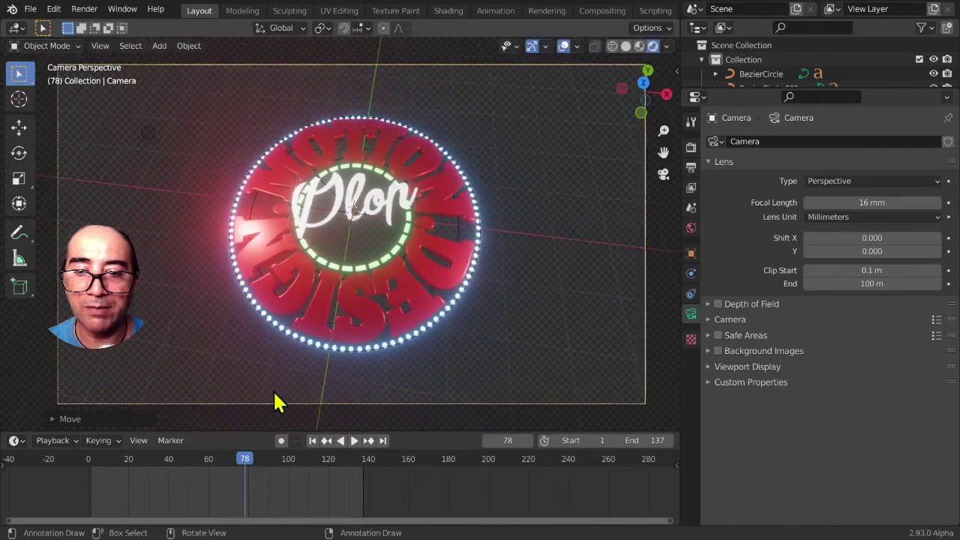
key("space")
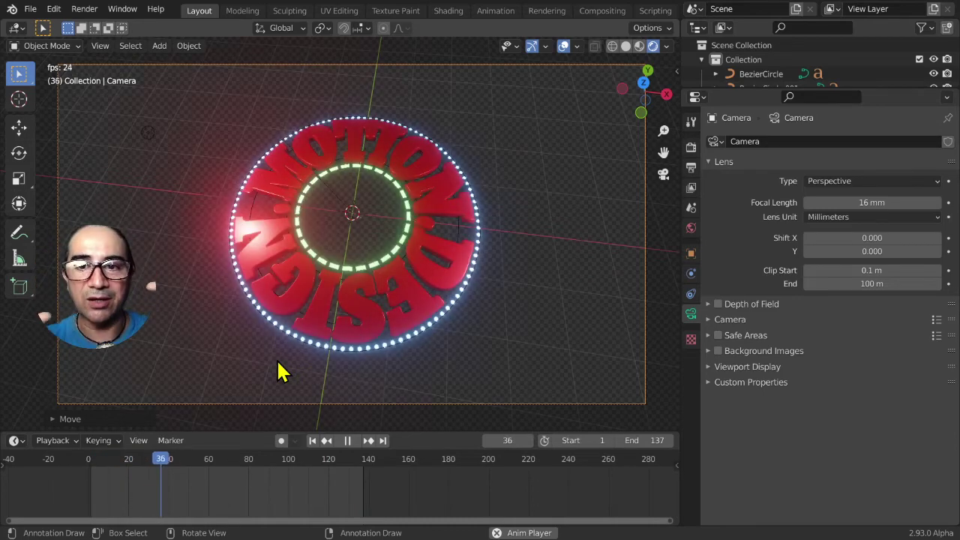
Step: Move the second light, Light.001, higher above the badge
left_click(148, 132)
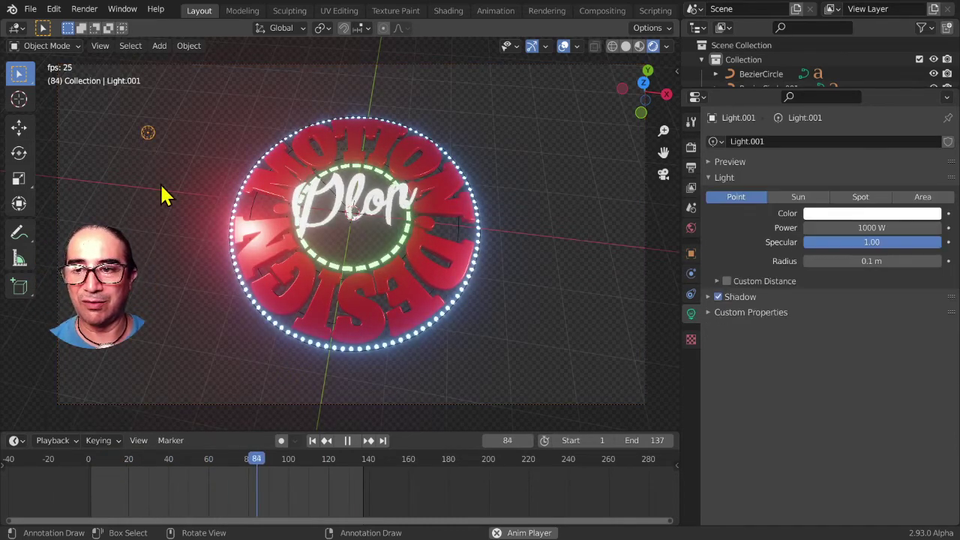
key("g")
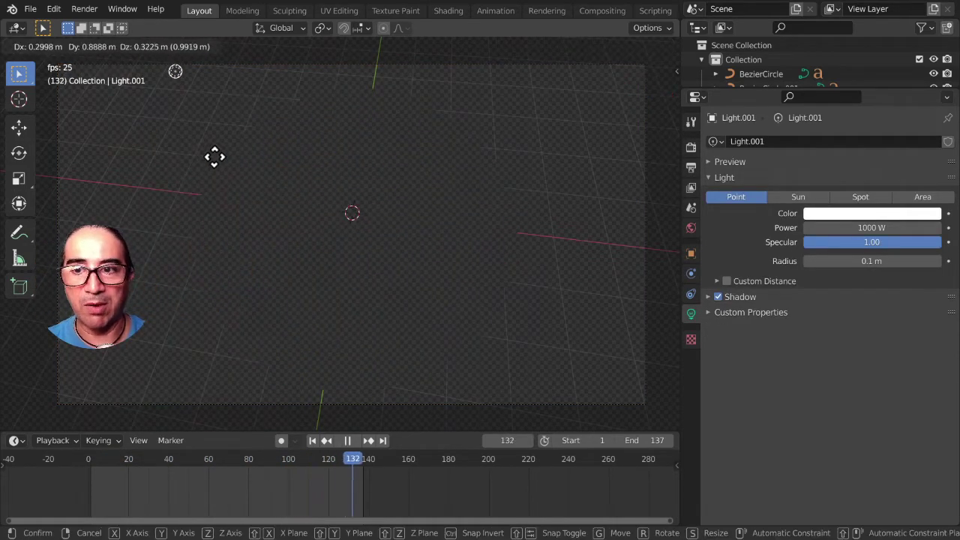
left_click(215, 156)
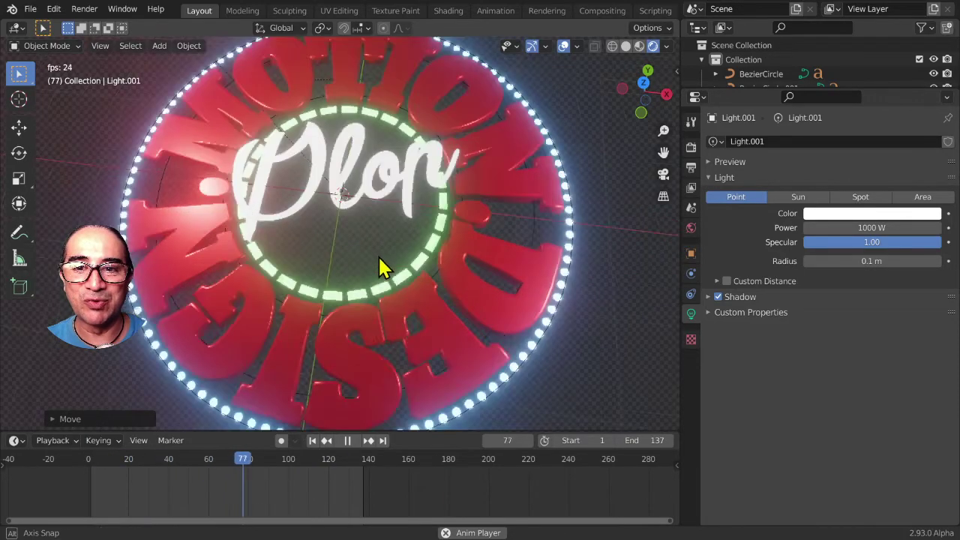
mouse_move(382, 268)
middle_mouse_down()
mouse_move(360, 274)
mouse_move(373, 295)
middle_mouse_up()
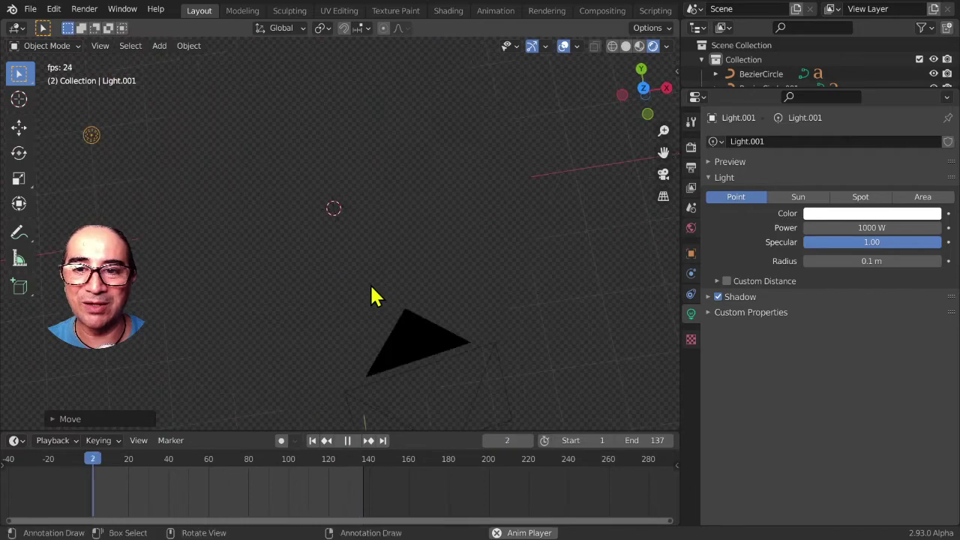